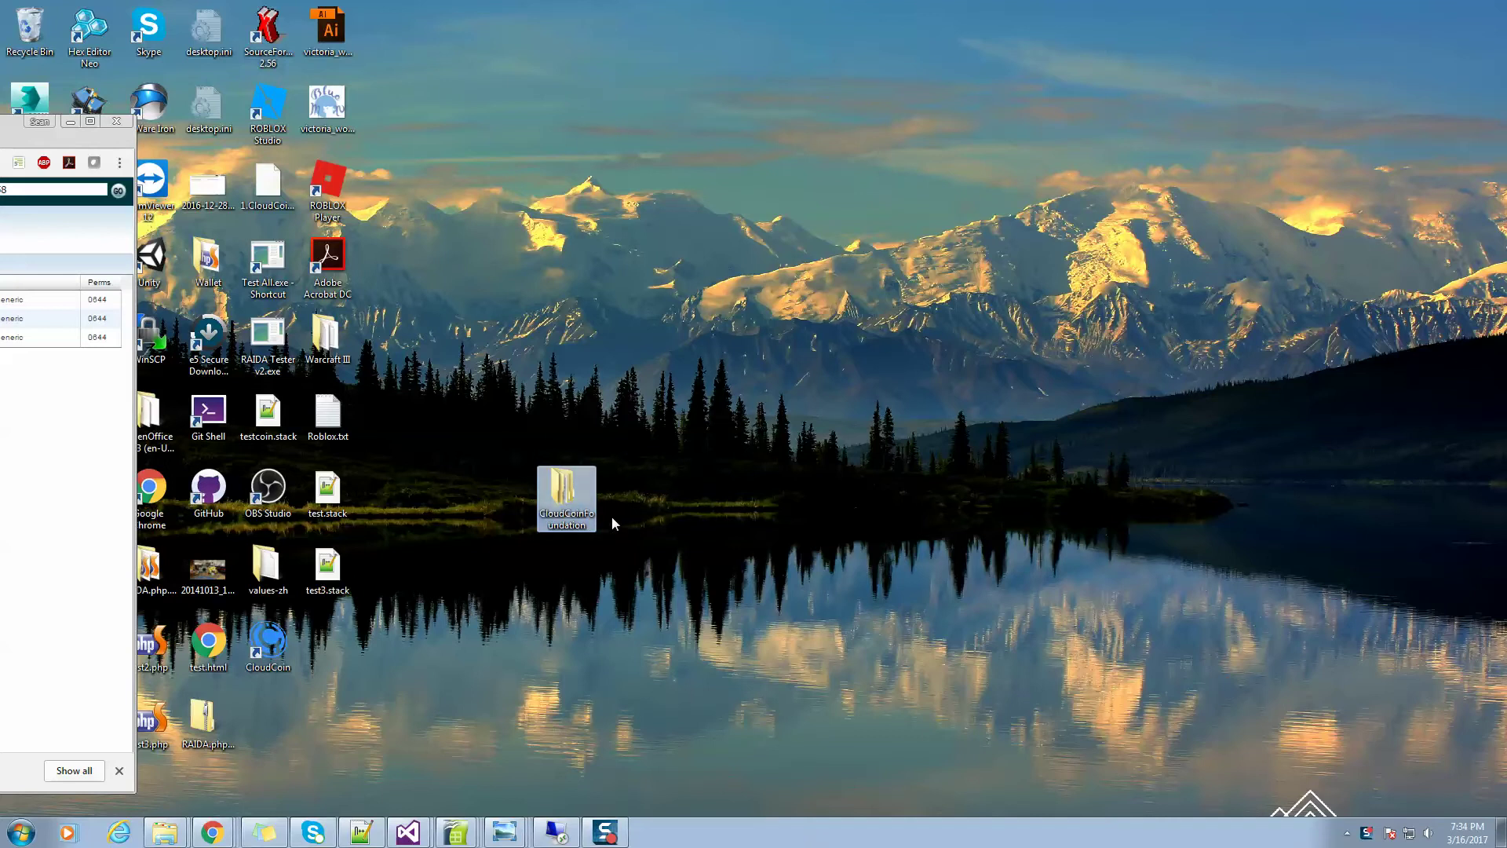
Reposition the CloudCoinFoundation folder icon on the desktop and bring the W:\Bank folder window fully into view
drag(562, 491, 571, 457)
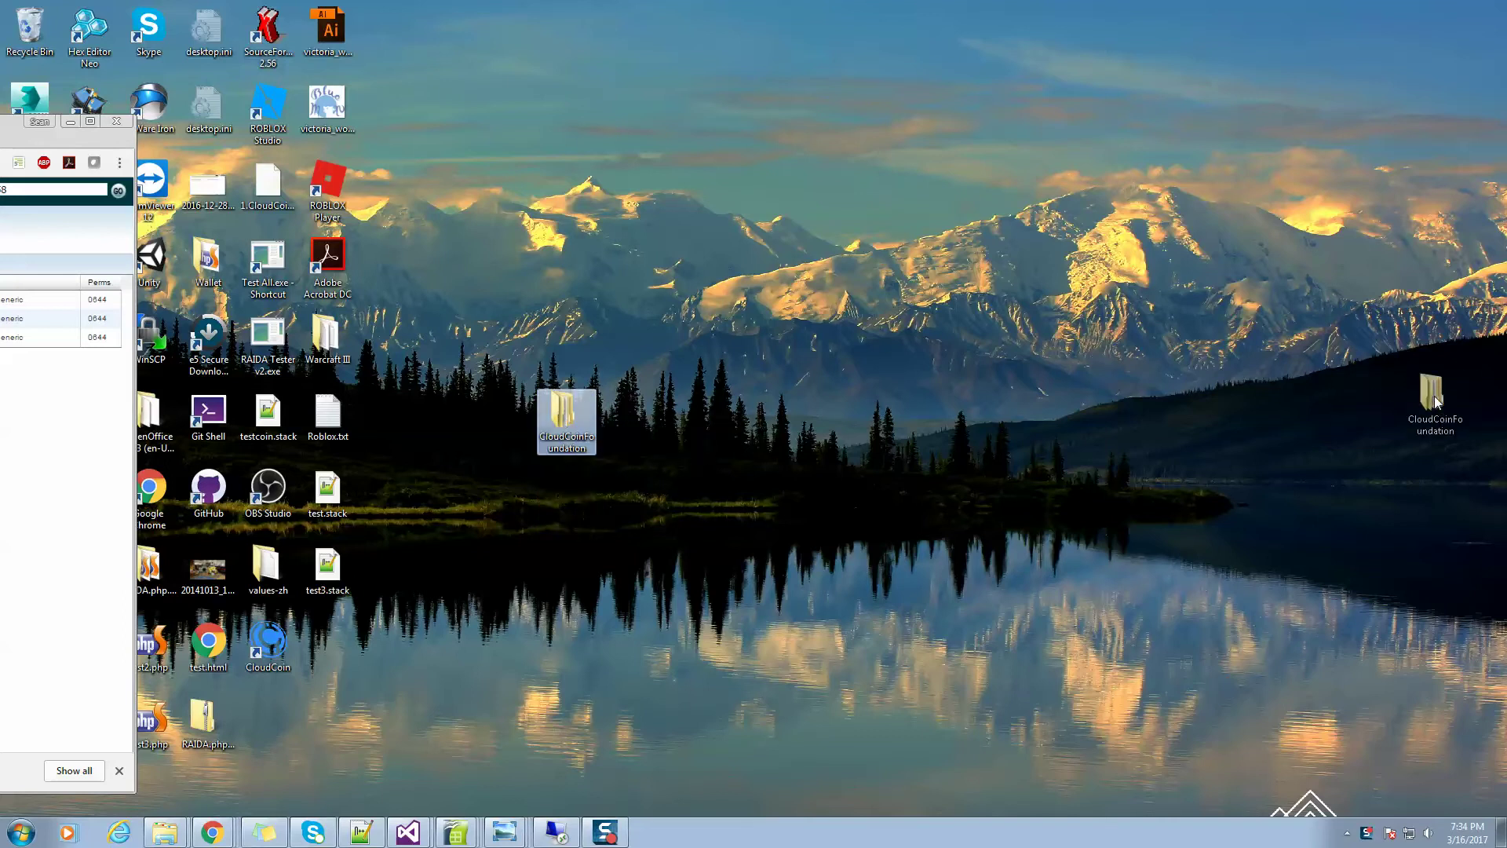
click(1363, 385)
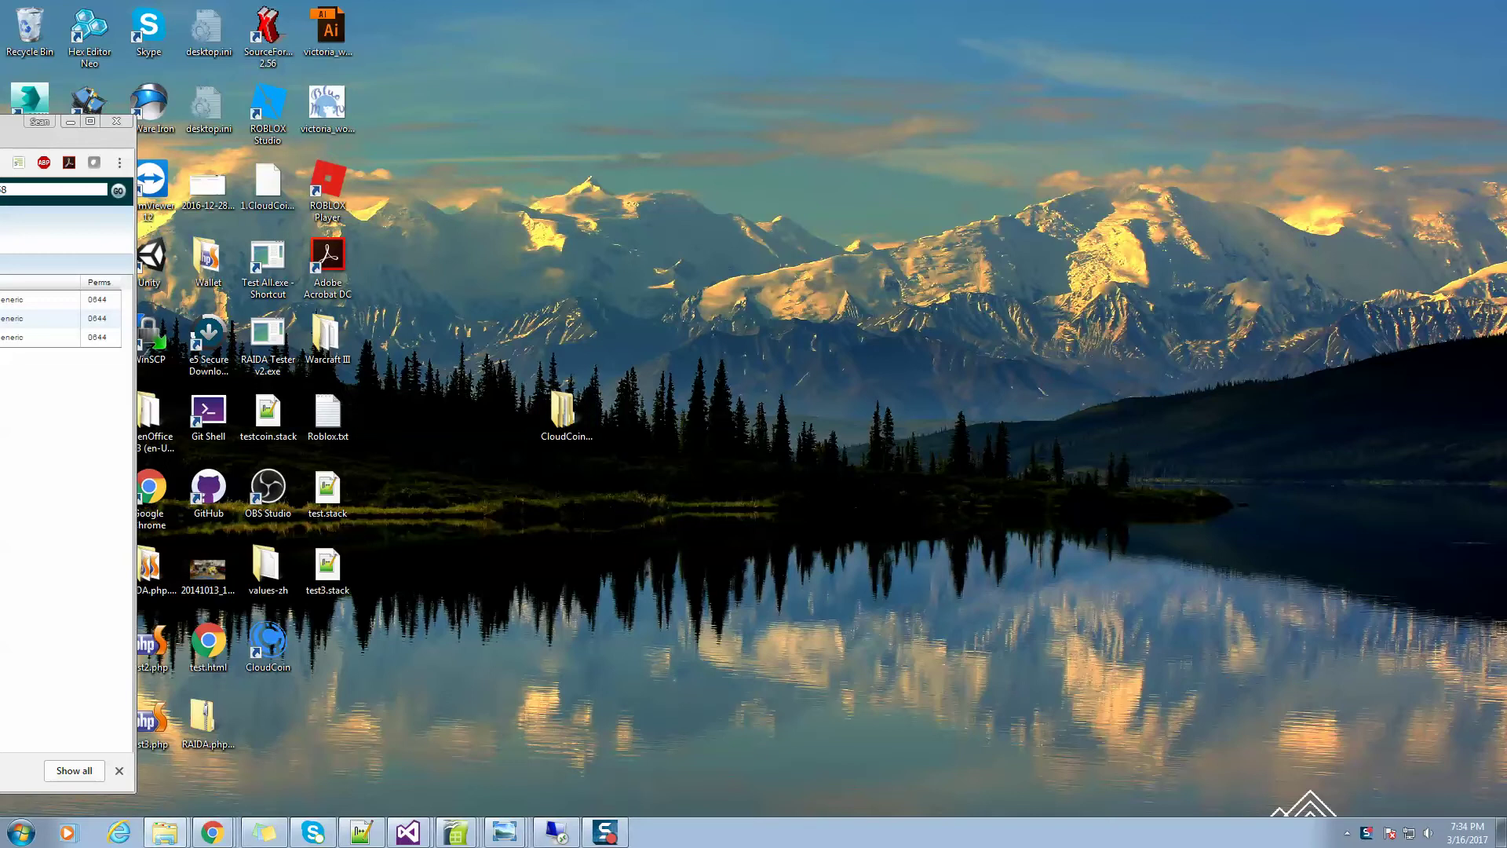
drag(1506, 73, 913, 74)
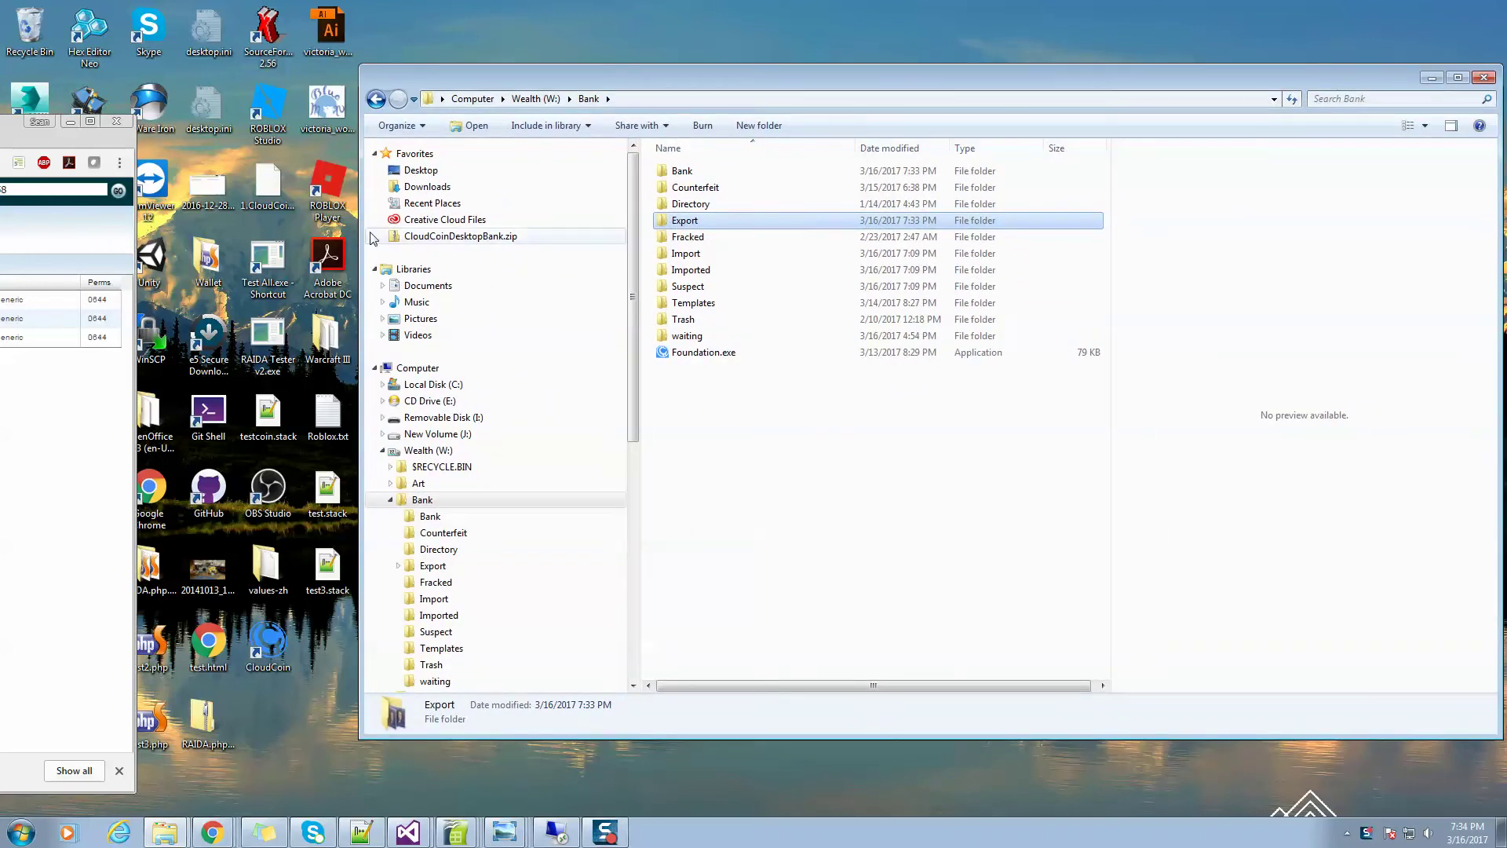
drag(667, 74, 784, 83)
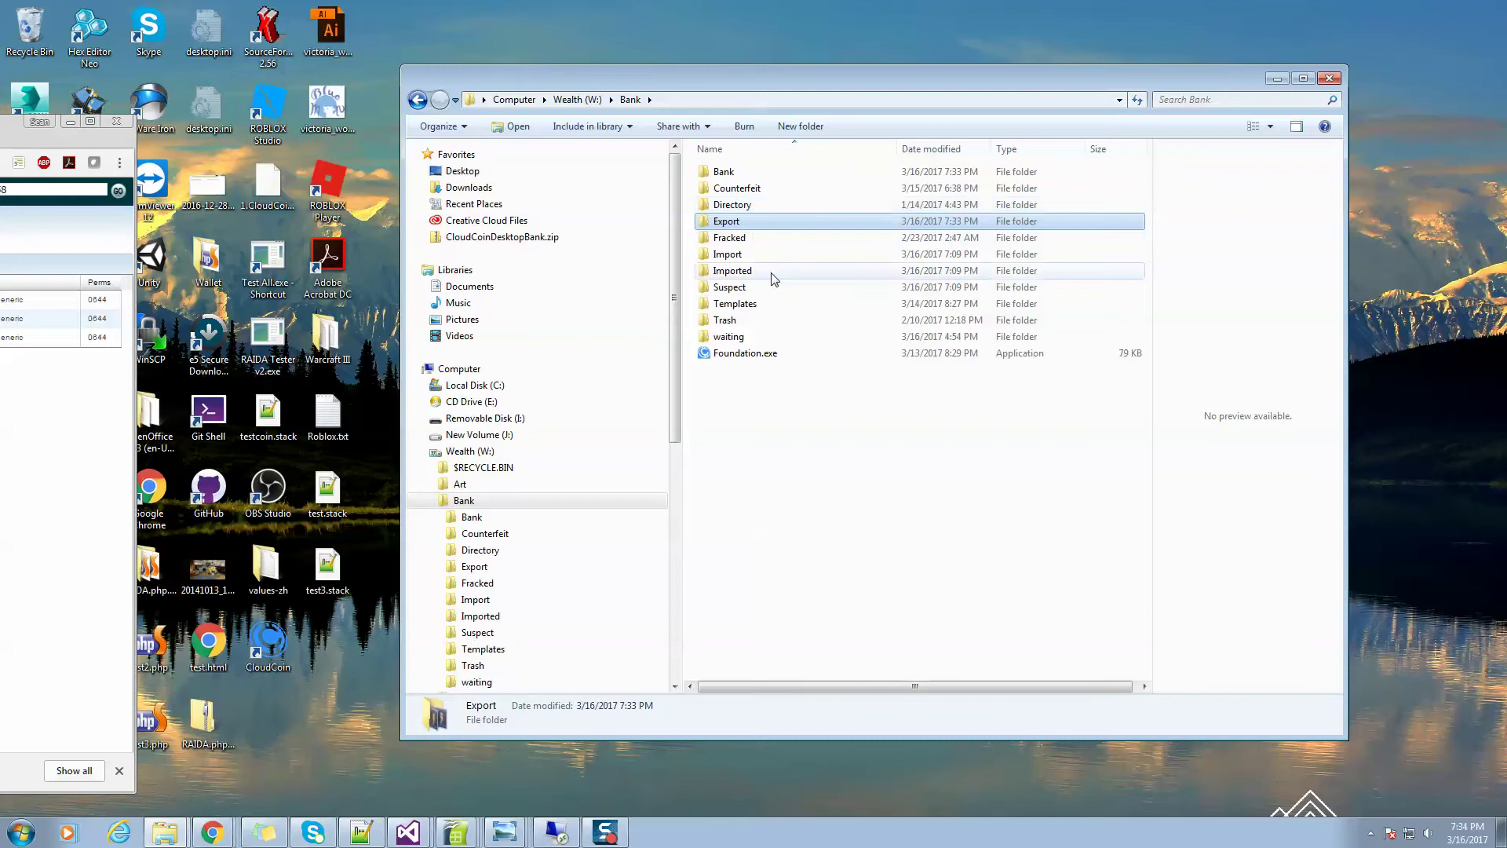
Locate Foundation.exe, view the coin files in the inner Bank folder, and return to the parent Bank folder
click(729, 359)
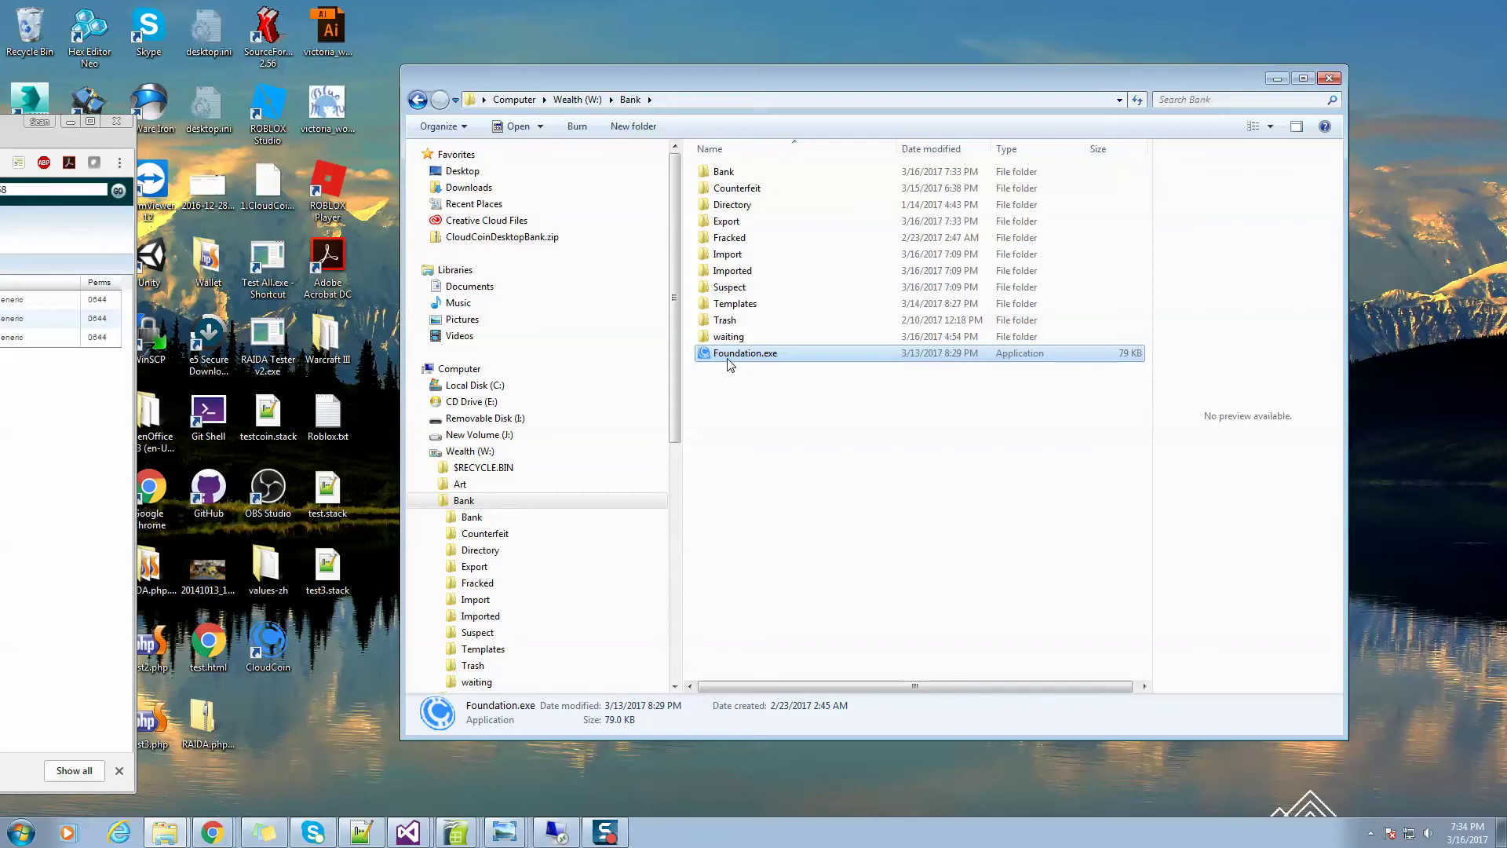
click(703, 173)
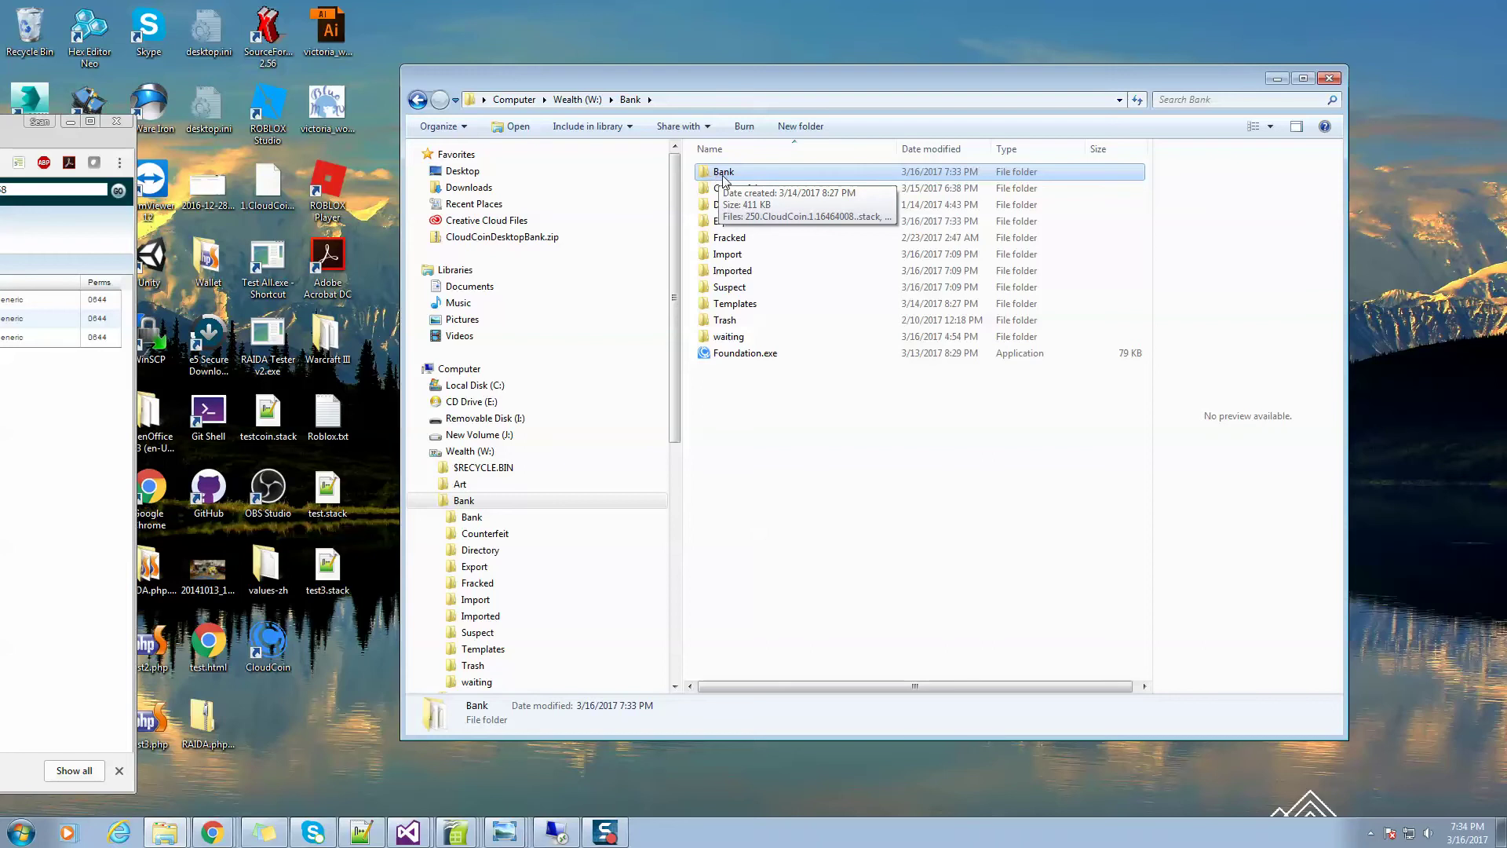
double_click(721, 172)
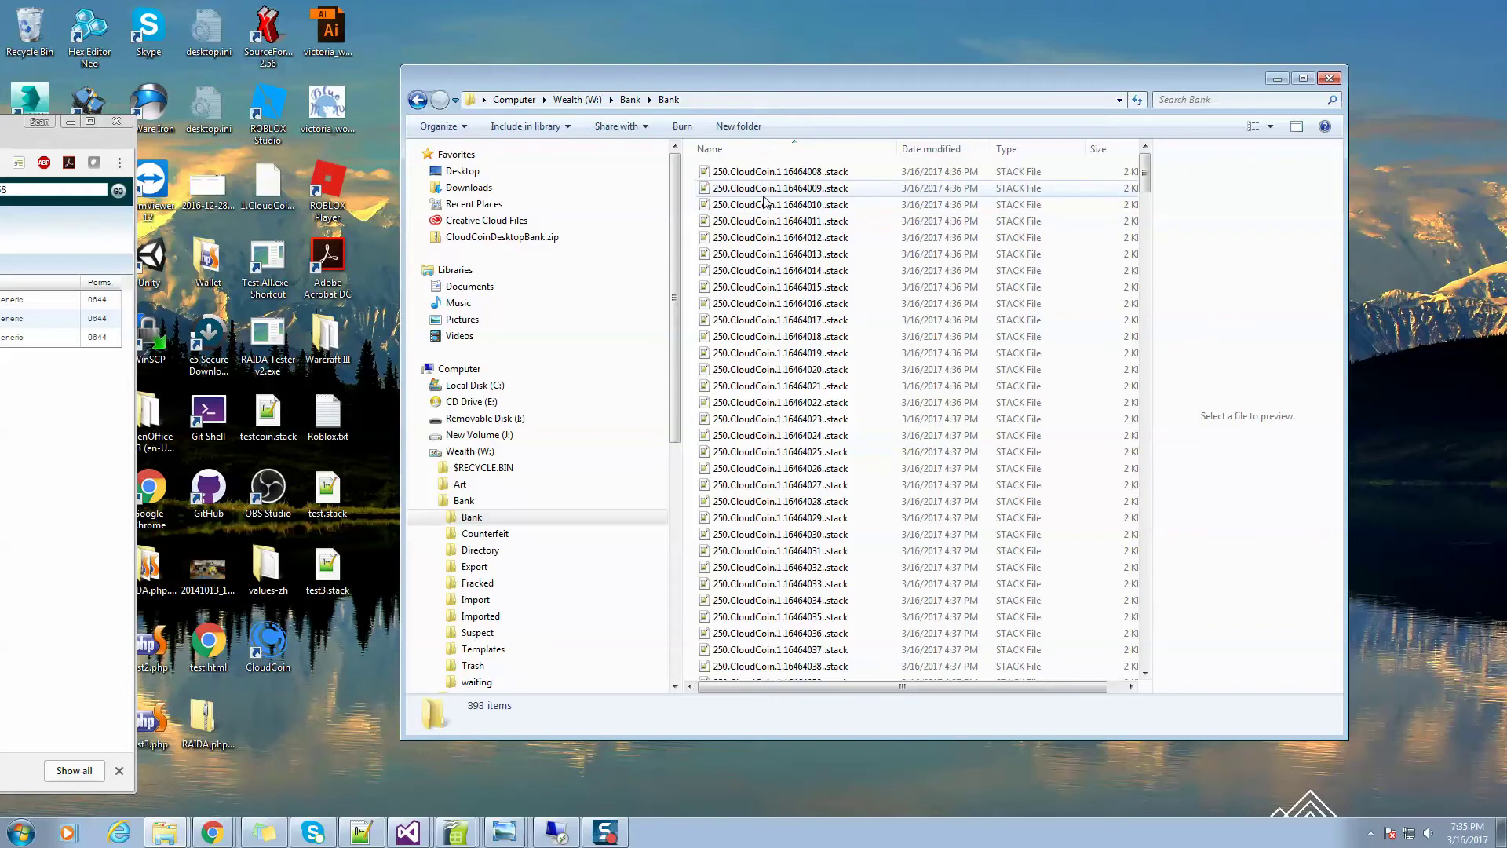
click(630, 99)
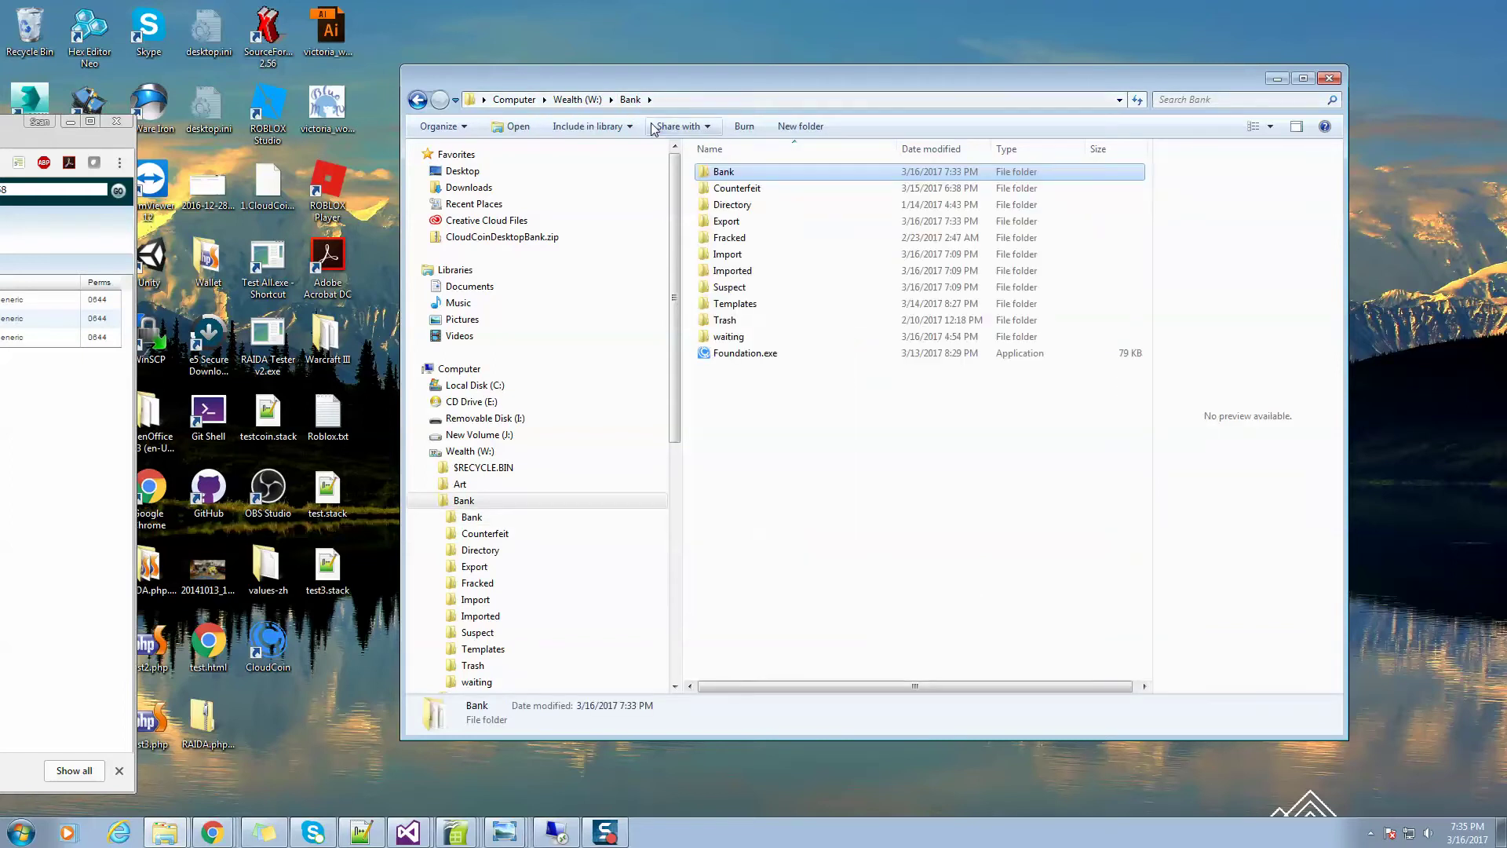
View the files in the Import folder and return to the parent Bank folder
double_click(714, 254)
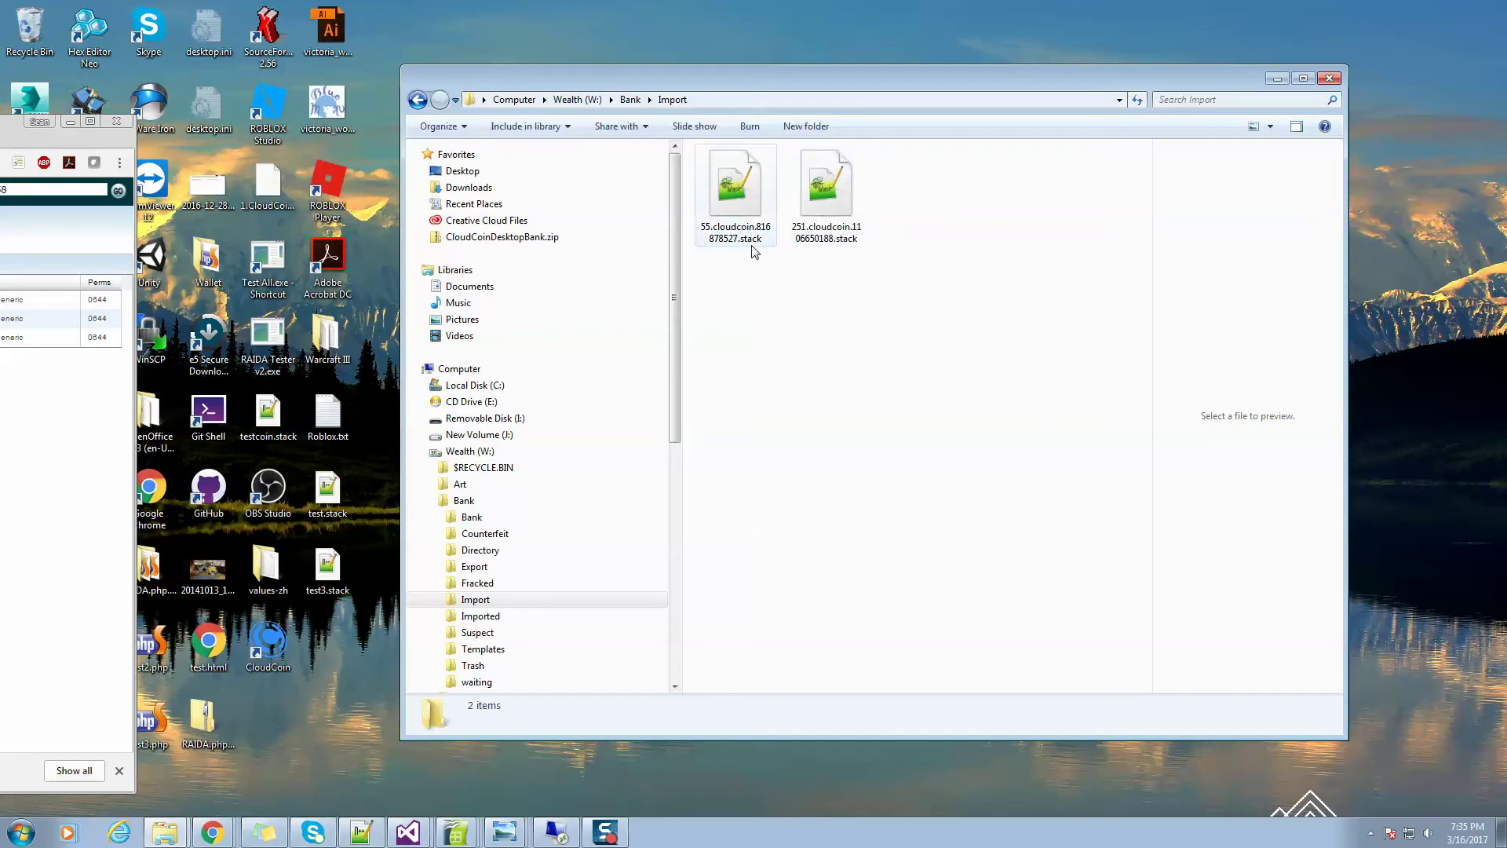
mouse_move(754, 251)
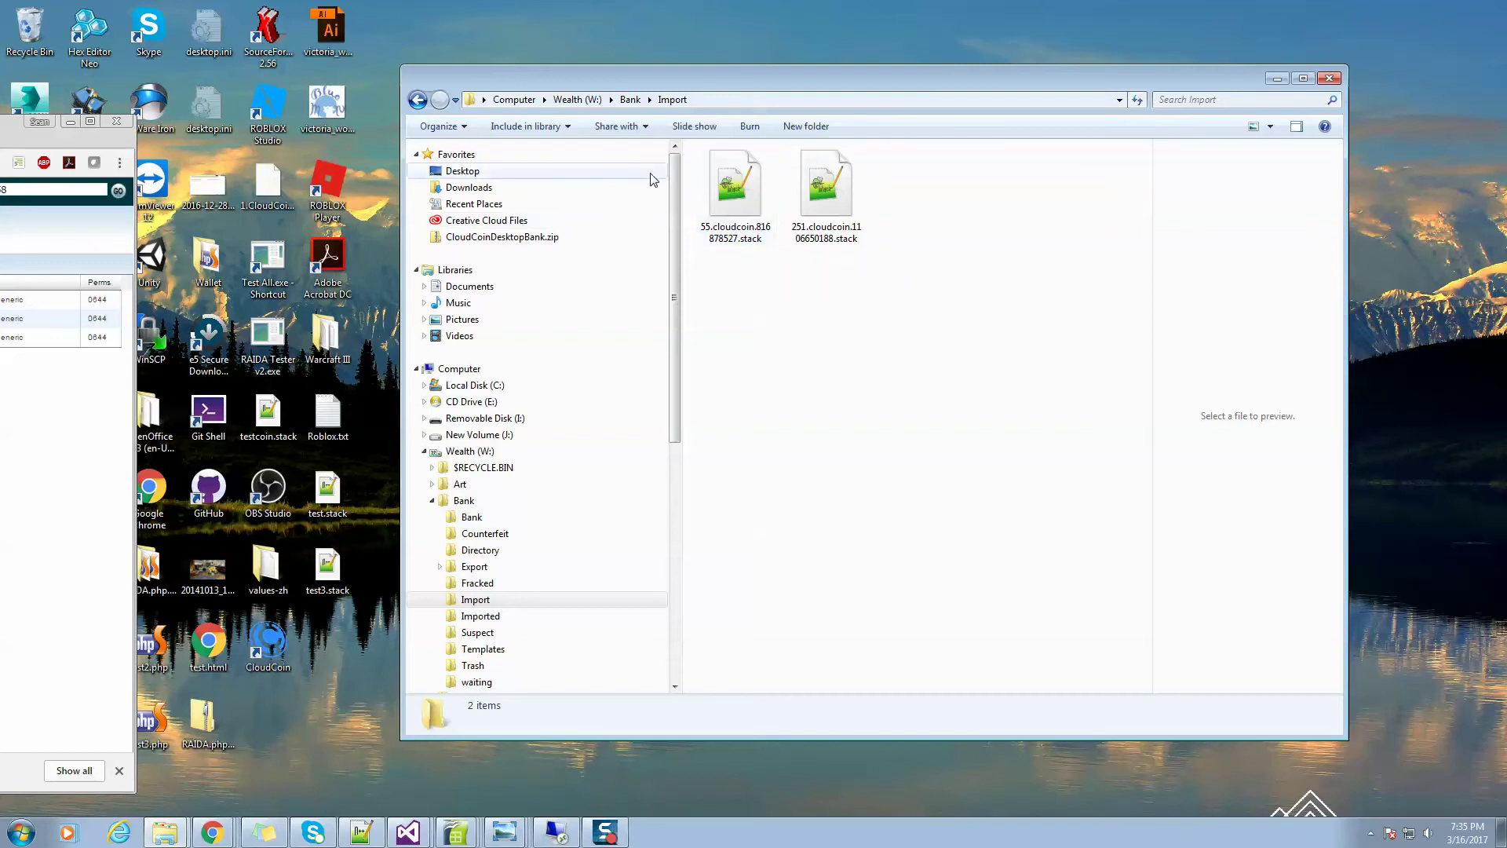
click(629, 100)
Move 250.CloudCoin.1.16464006.youtube.jpg and 250.CloudCoin.1.16464007.youtube.jpg from the Export folder into the Import folder
mouse_move(710, 267)
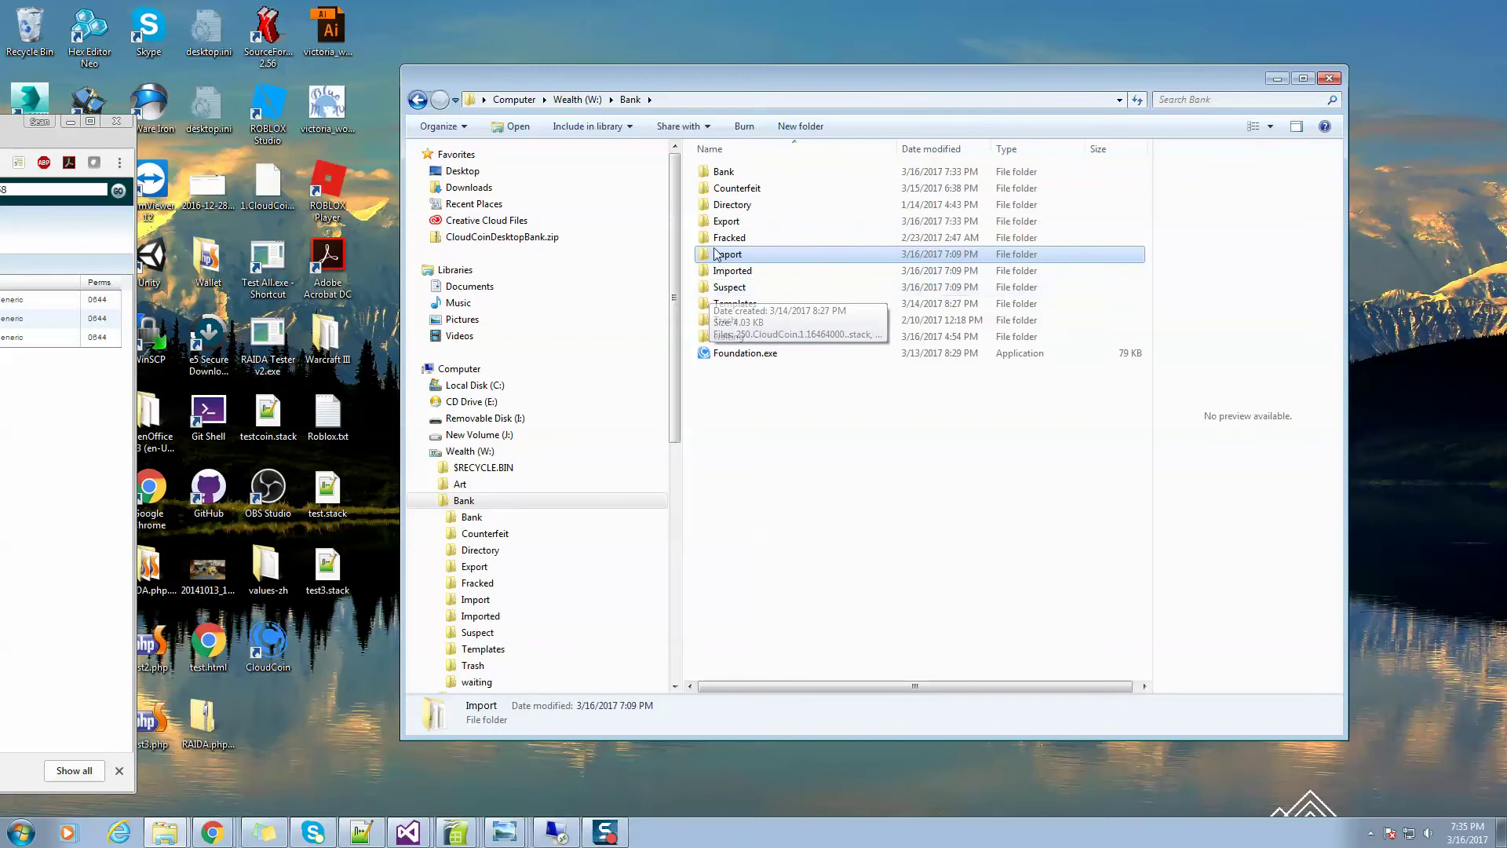
click(707, 228)
double_click(706, 226)
drag(953, 326, 818, 182)
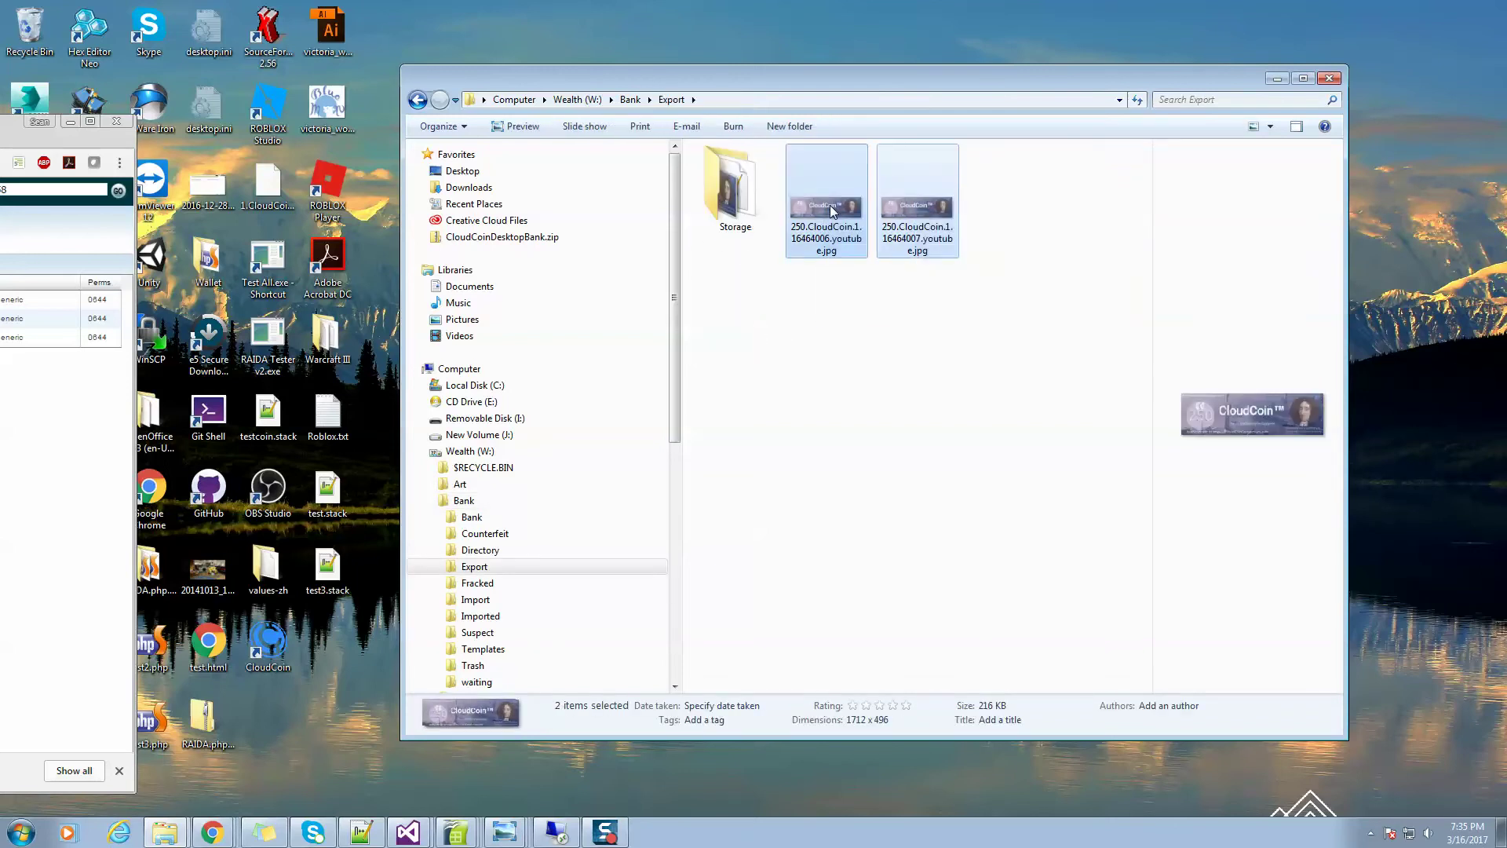
right_click(831, 205)
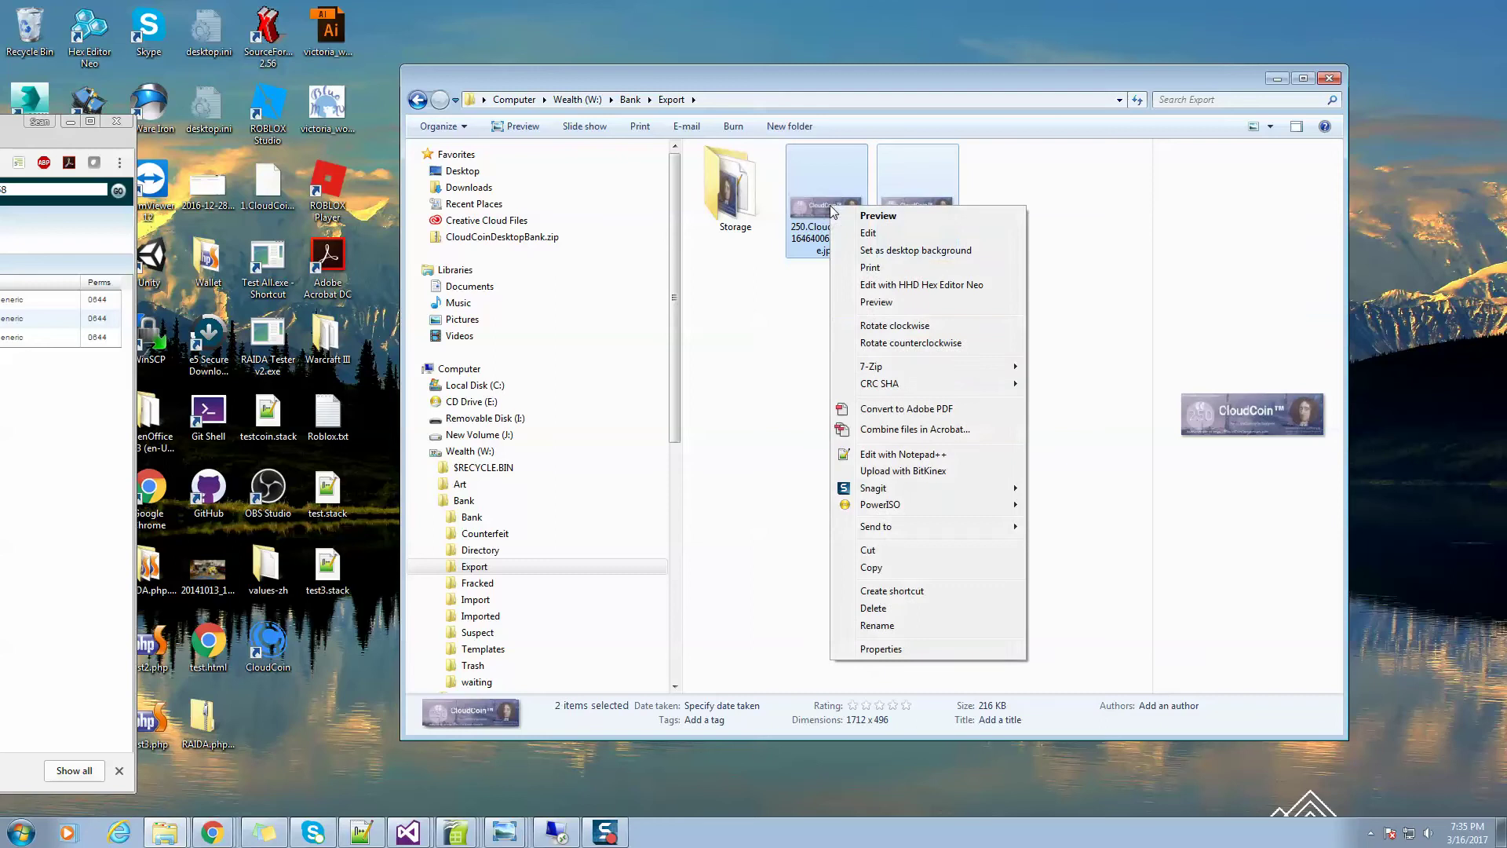
click(872, 550)
click(629, 99)
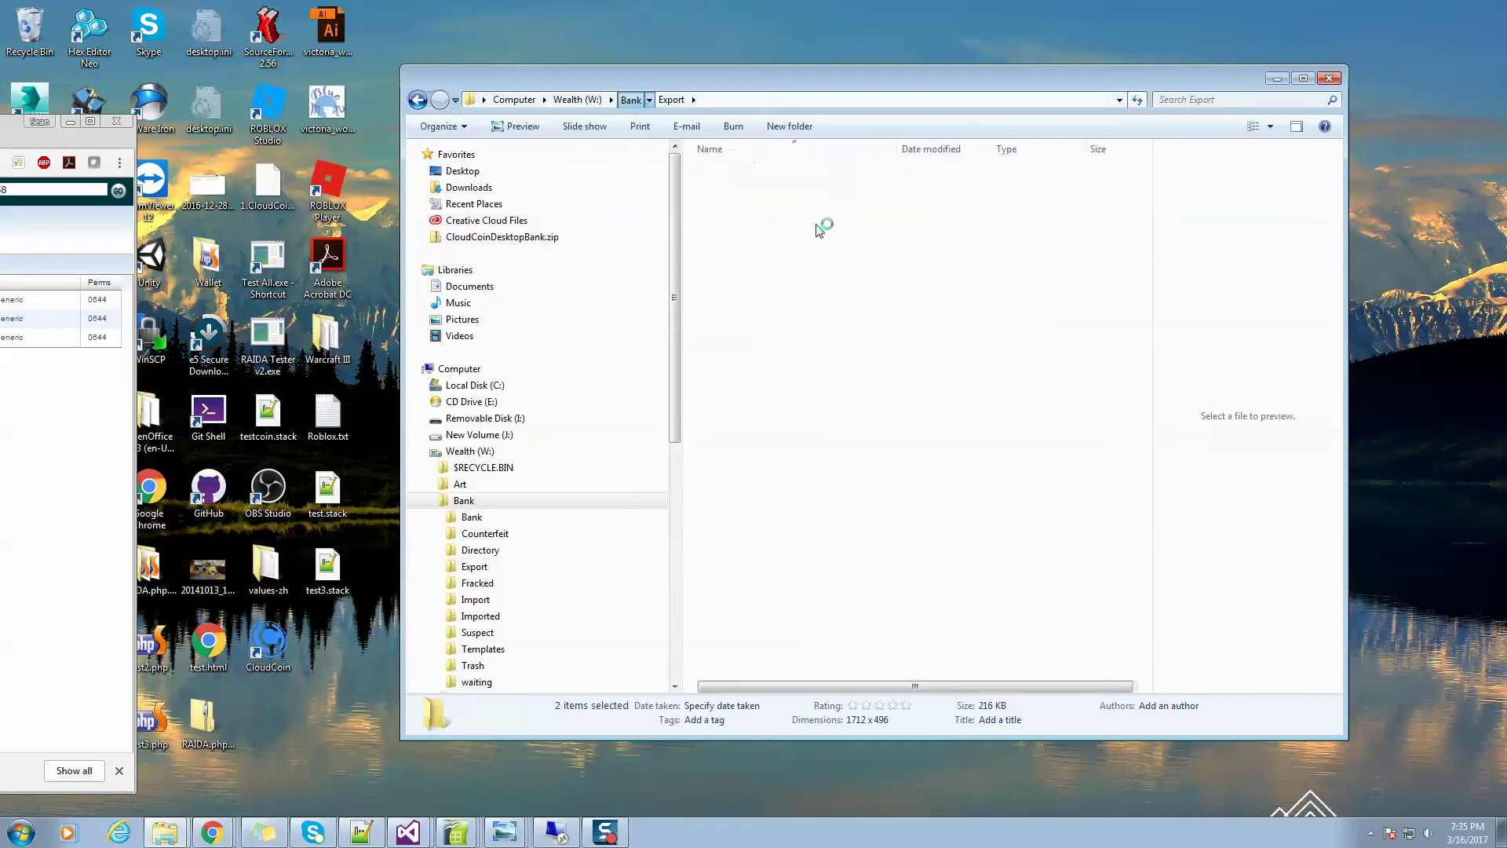
double_click(729, 255)
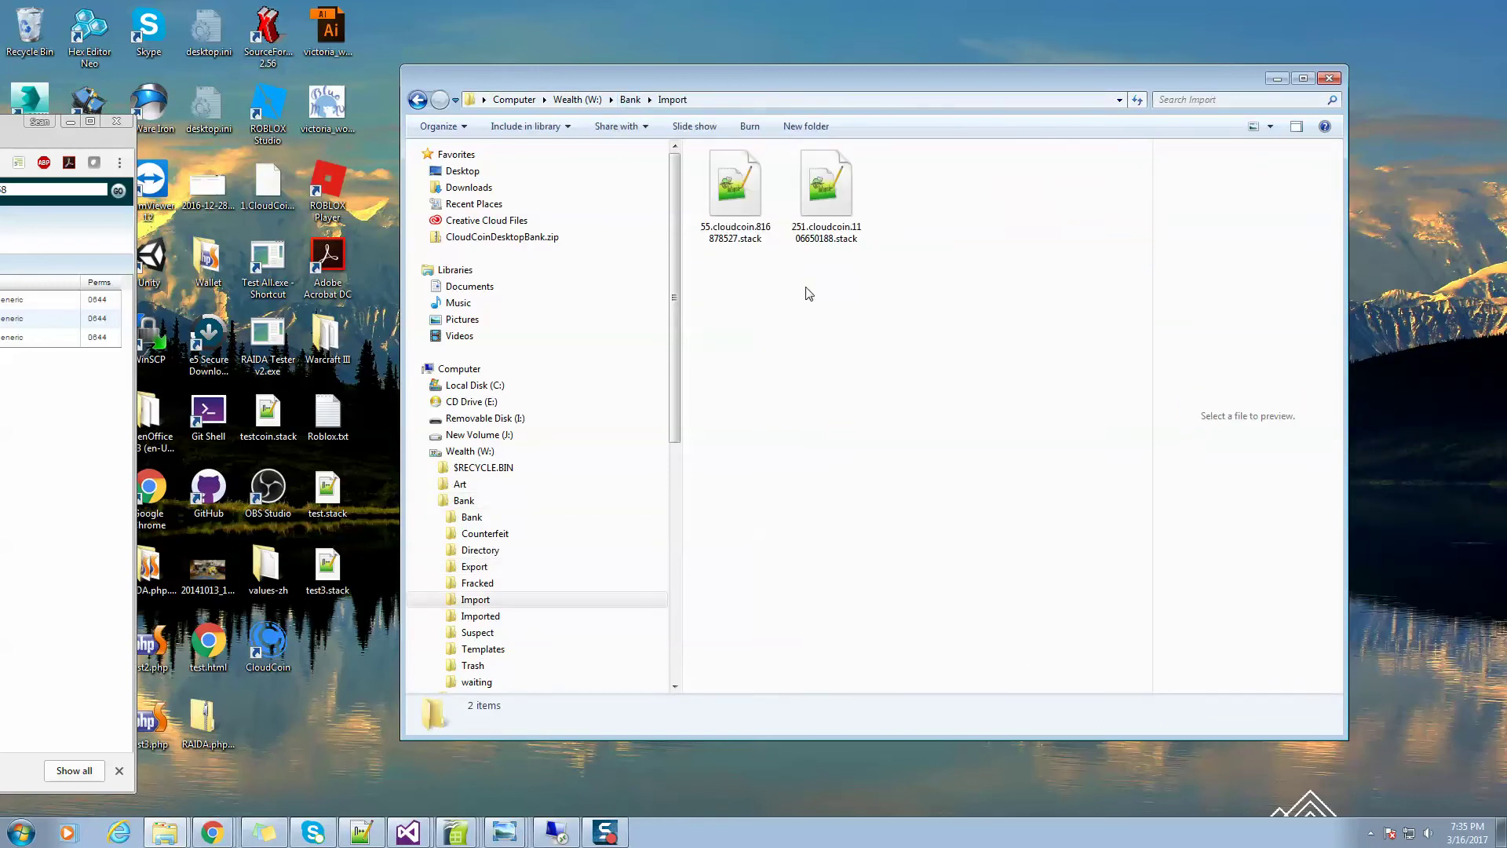
right_click(803, 285)
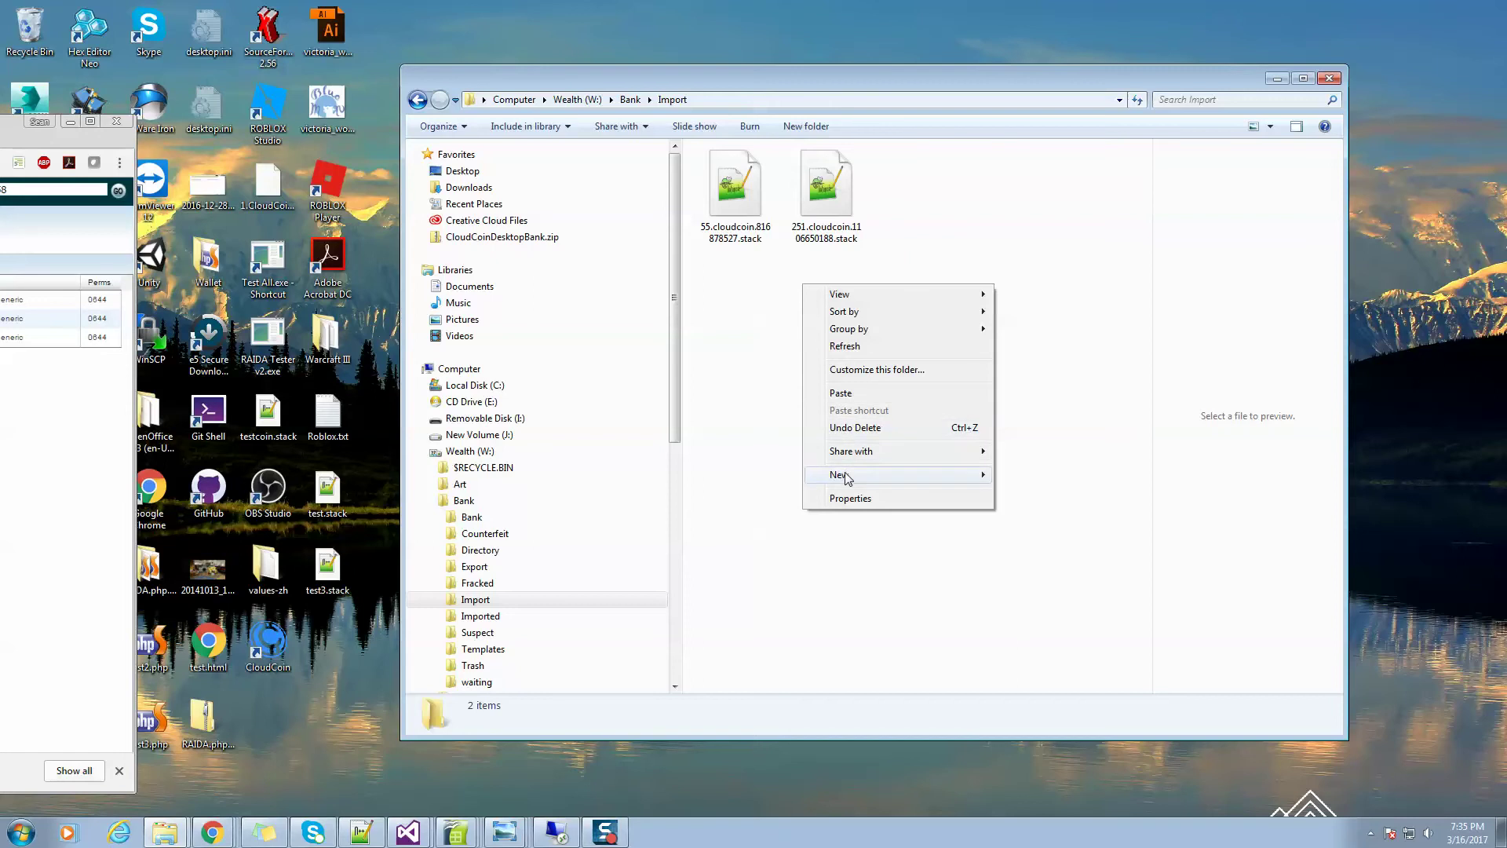
click(841, 395)
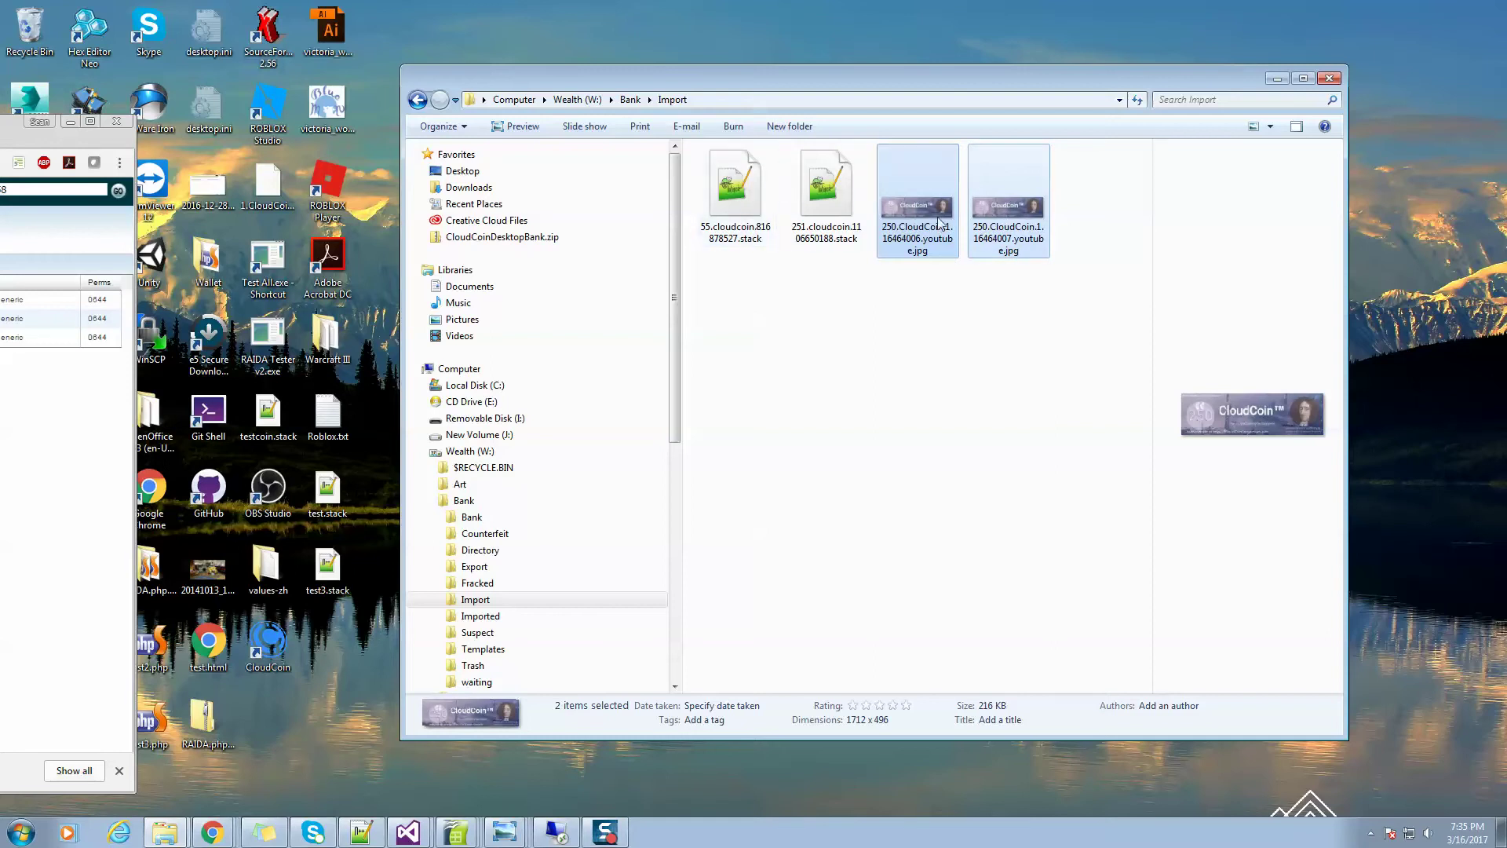
mouse_move(939, 223)
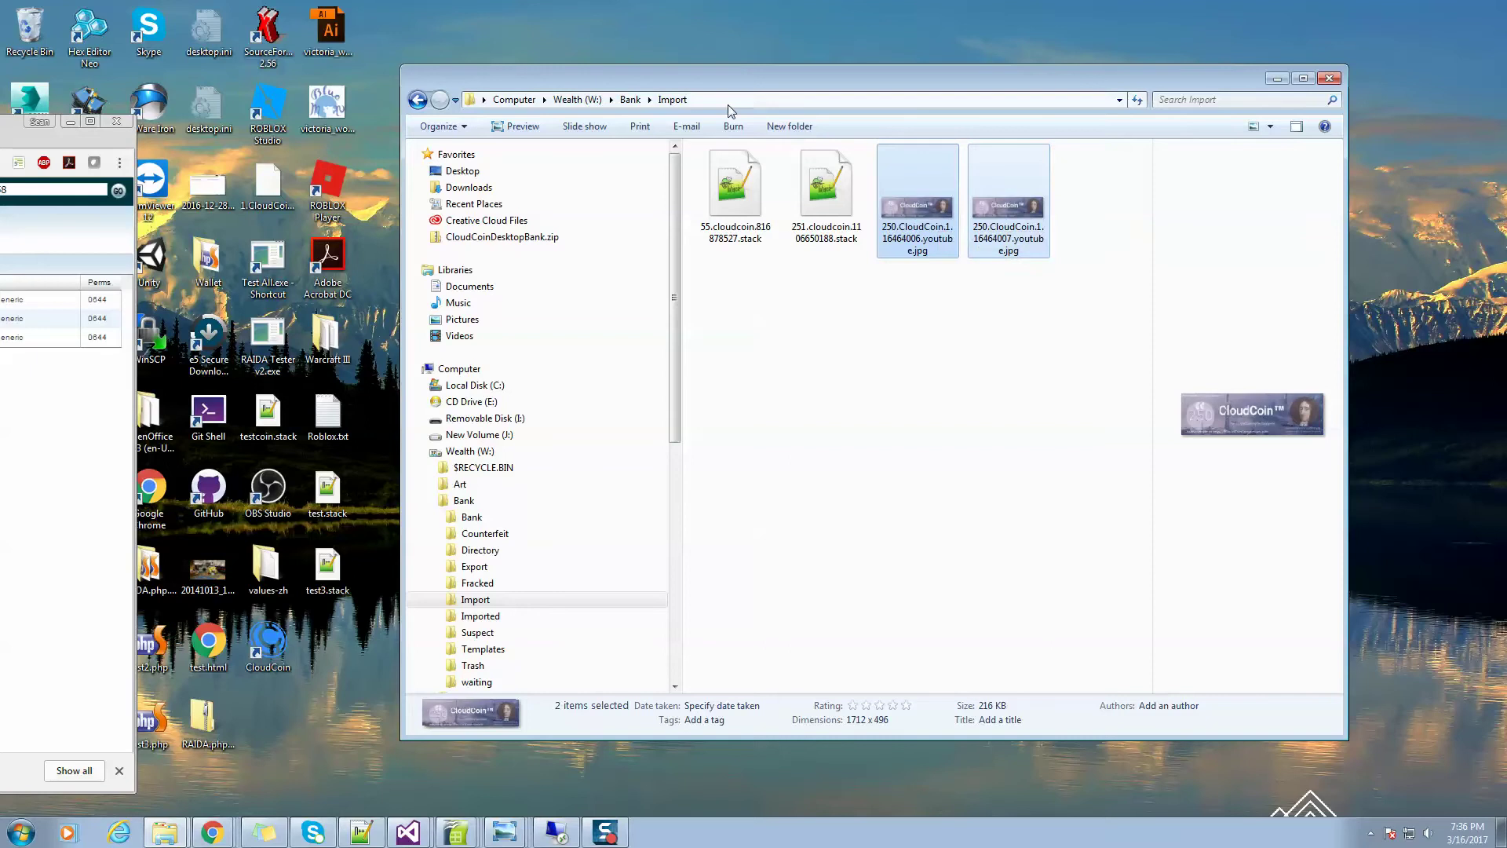
Examine the contents of the Counterfeit and Fracked folders, returning to the parent Bank folder after each
click(632, 100)
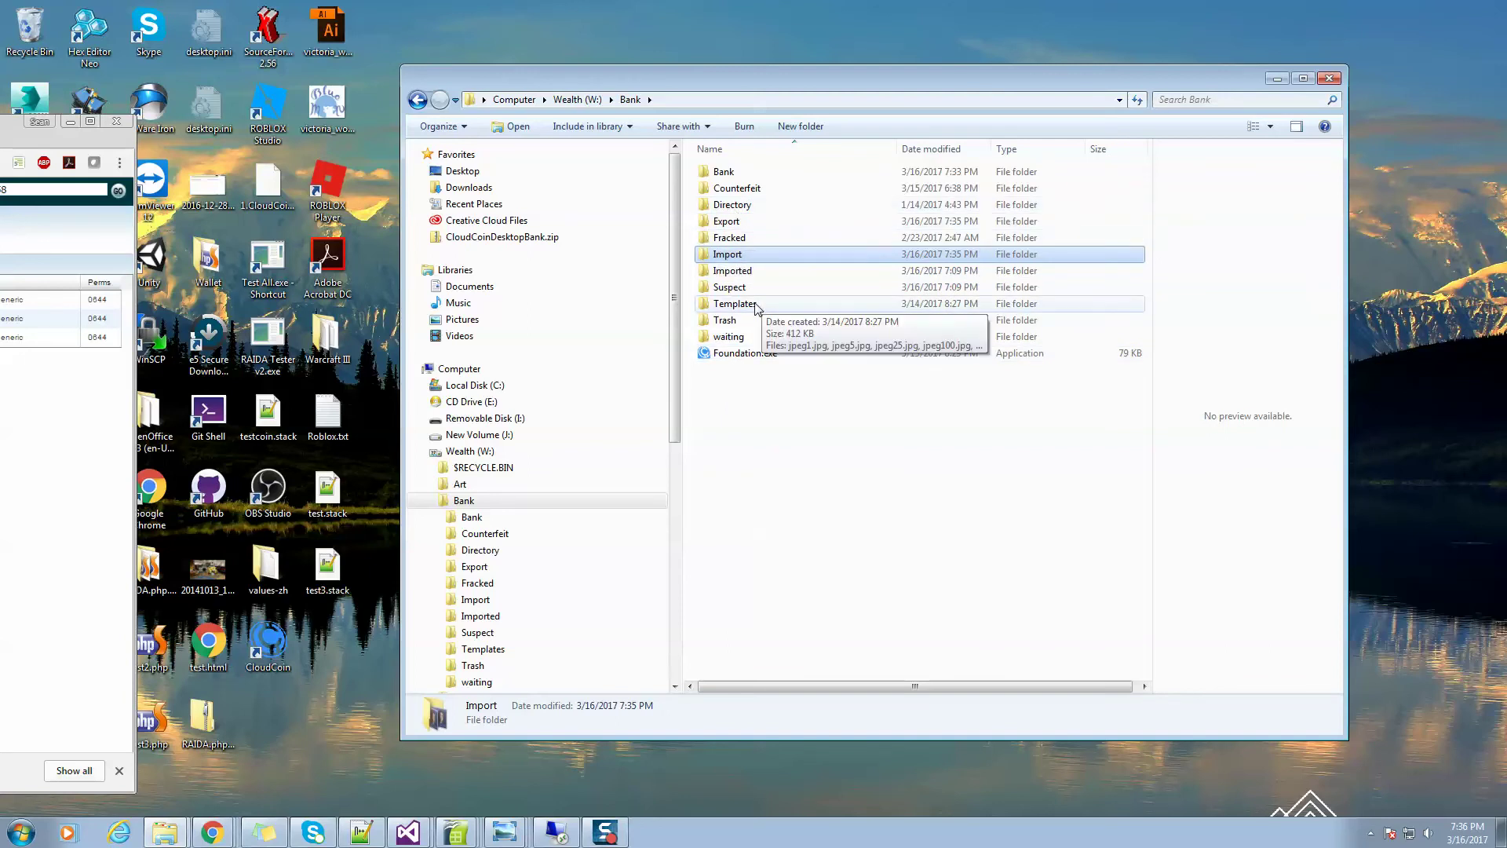
click(709, 192)
double_click(709, 193)
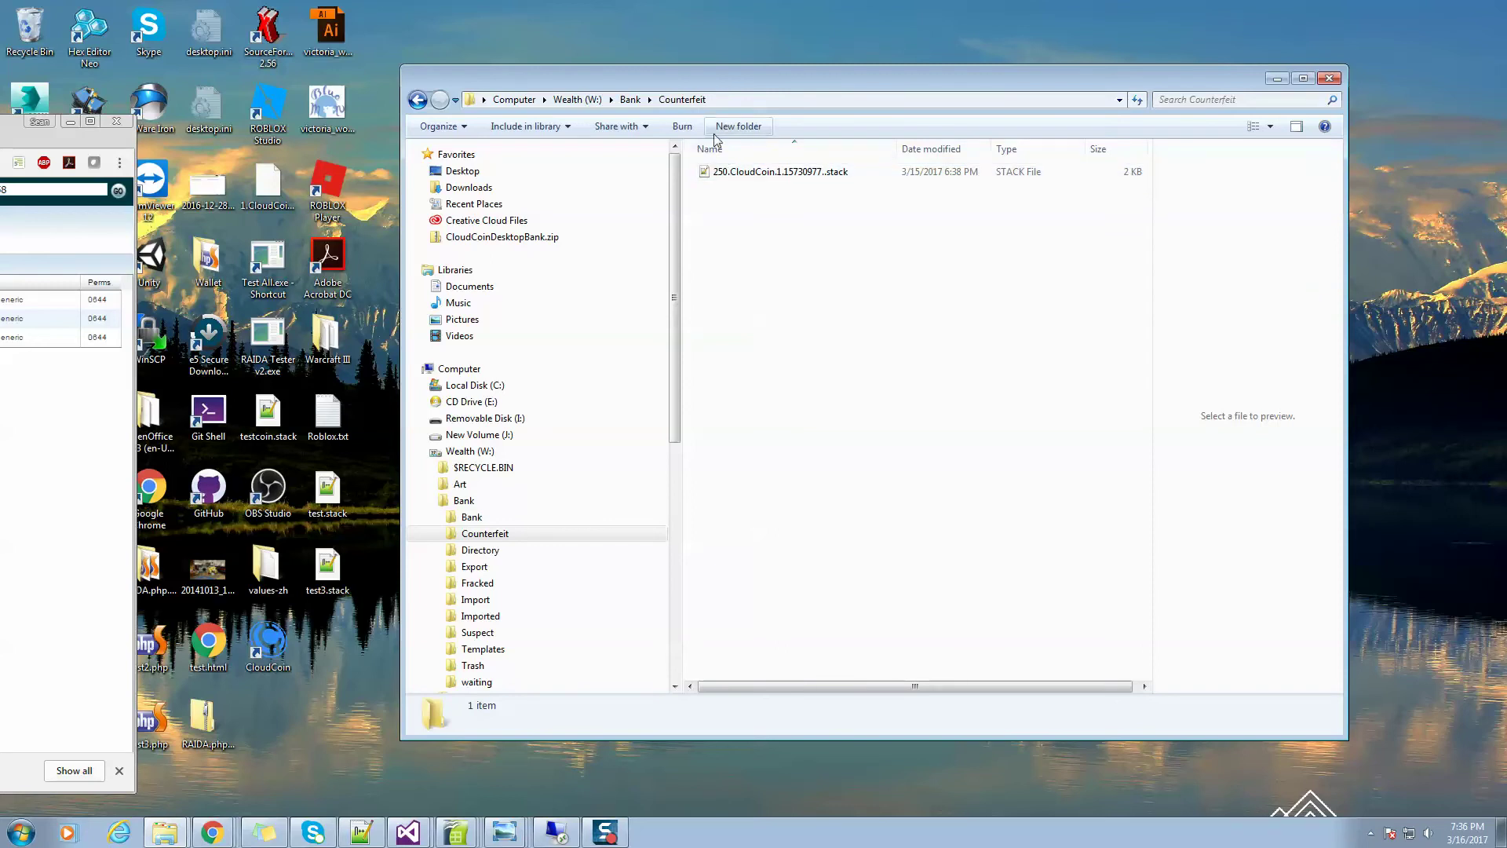
click(631, 100)
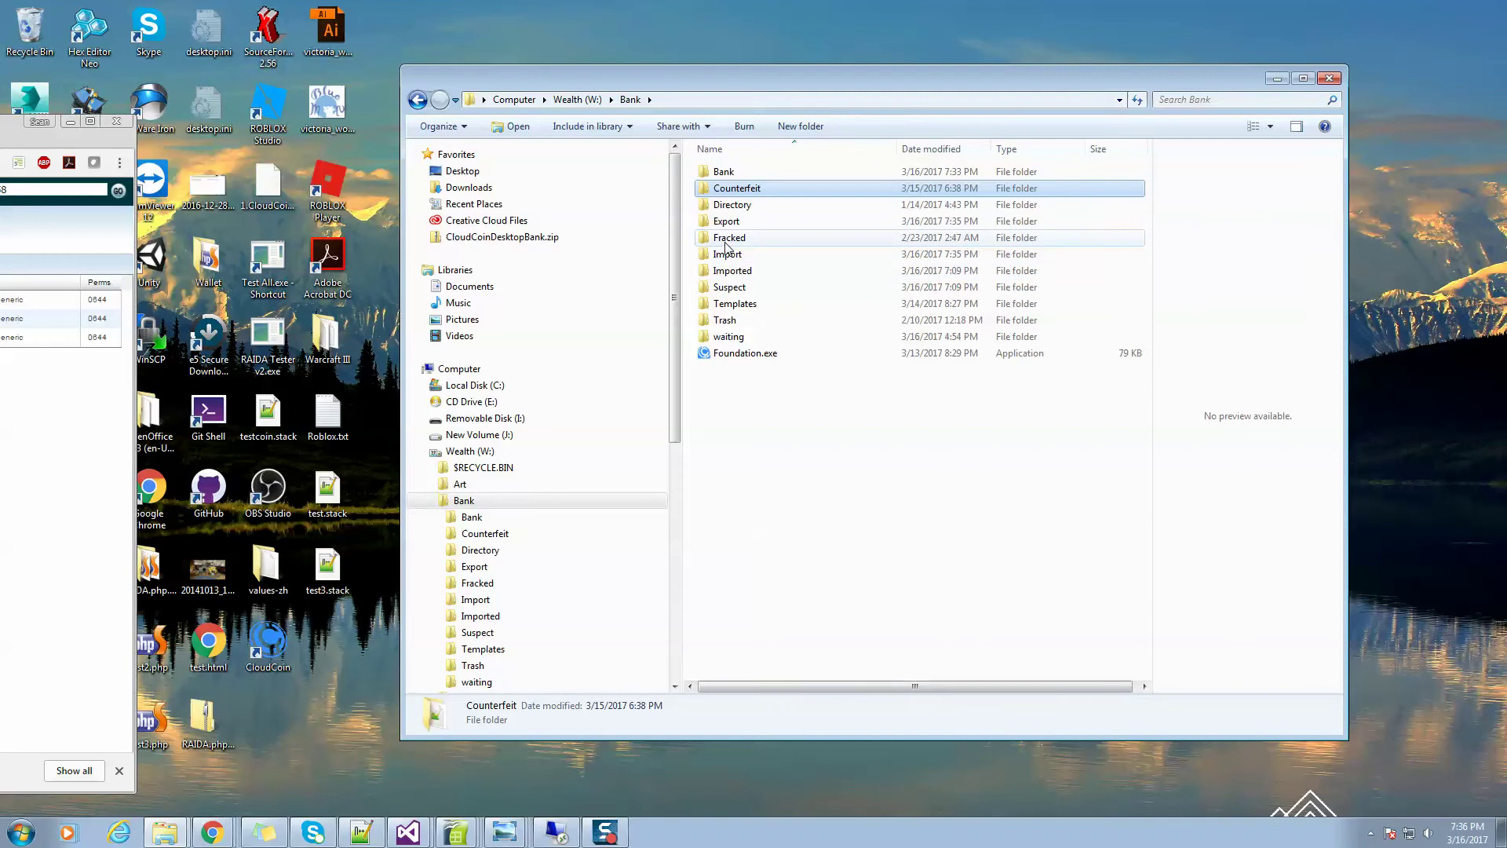
double_click(726, 243)
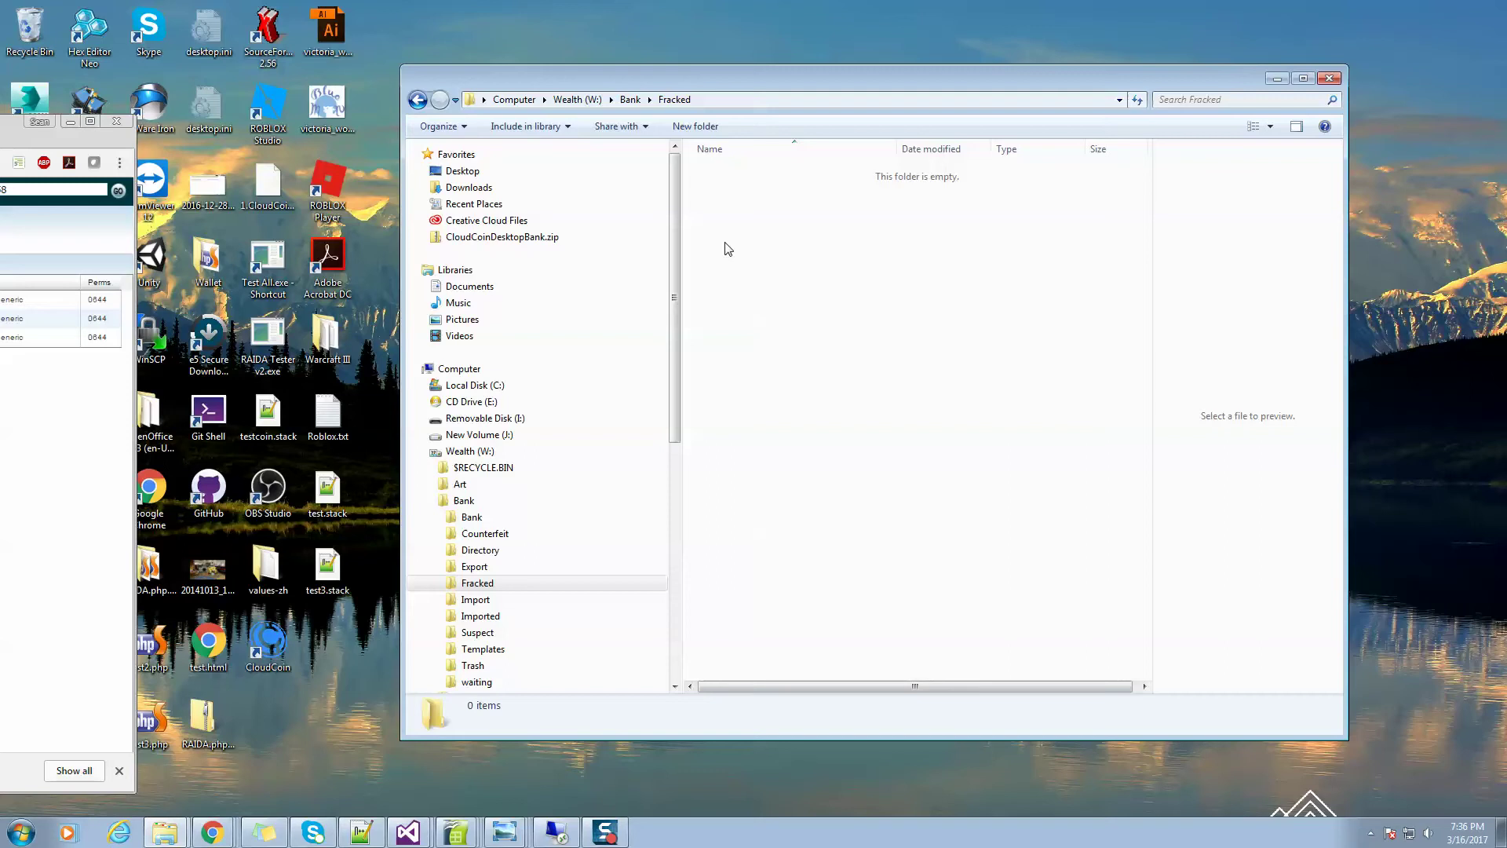
click(629, 100)
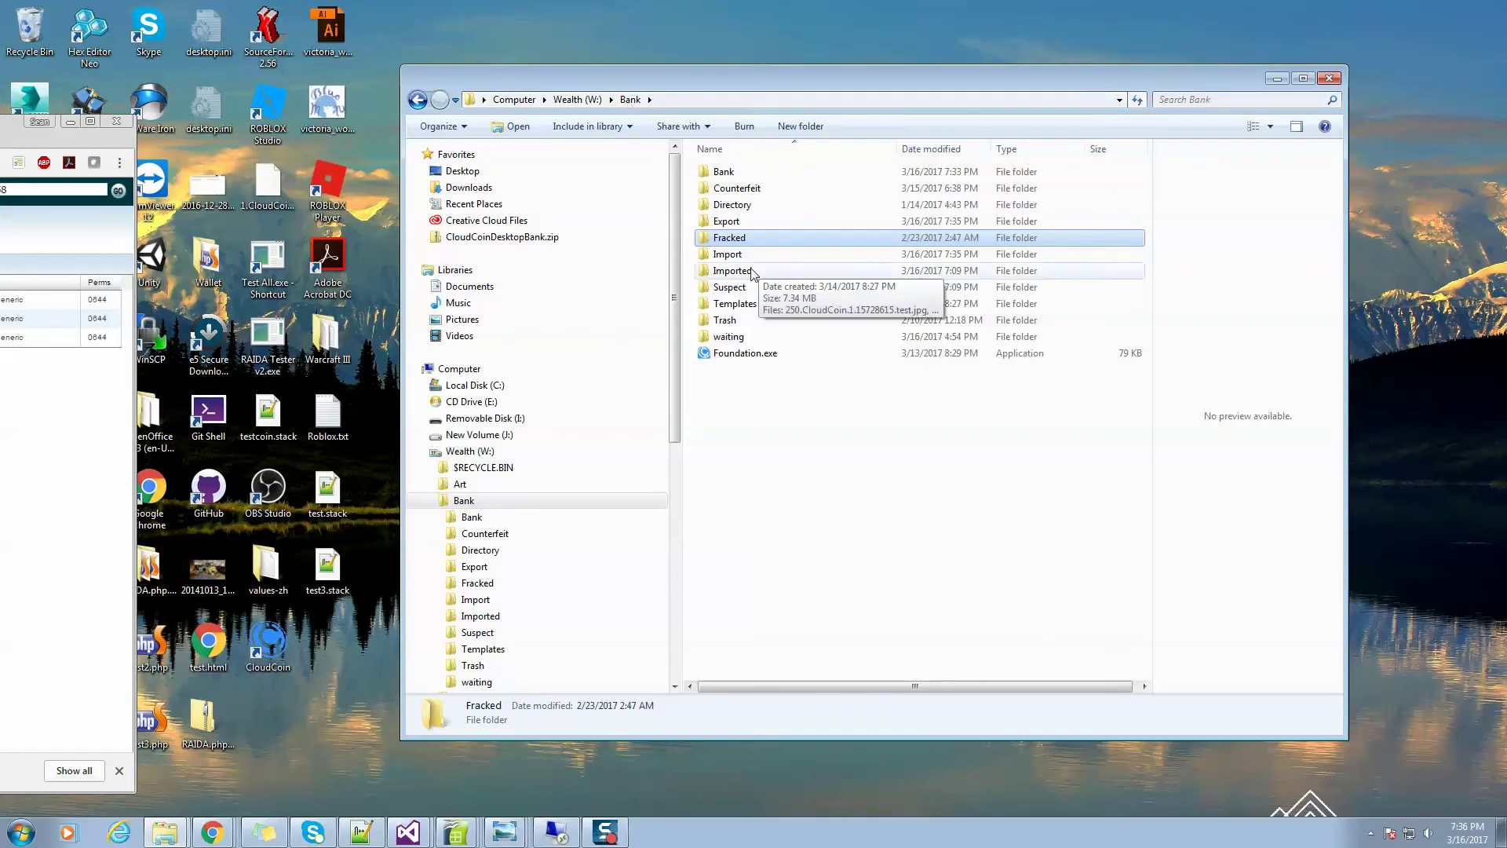
Examine the contents of the Suspect, Templates and waiting folders, returning to the parent Bank folder after each
double_click(715, 290)
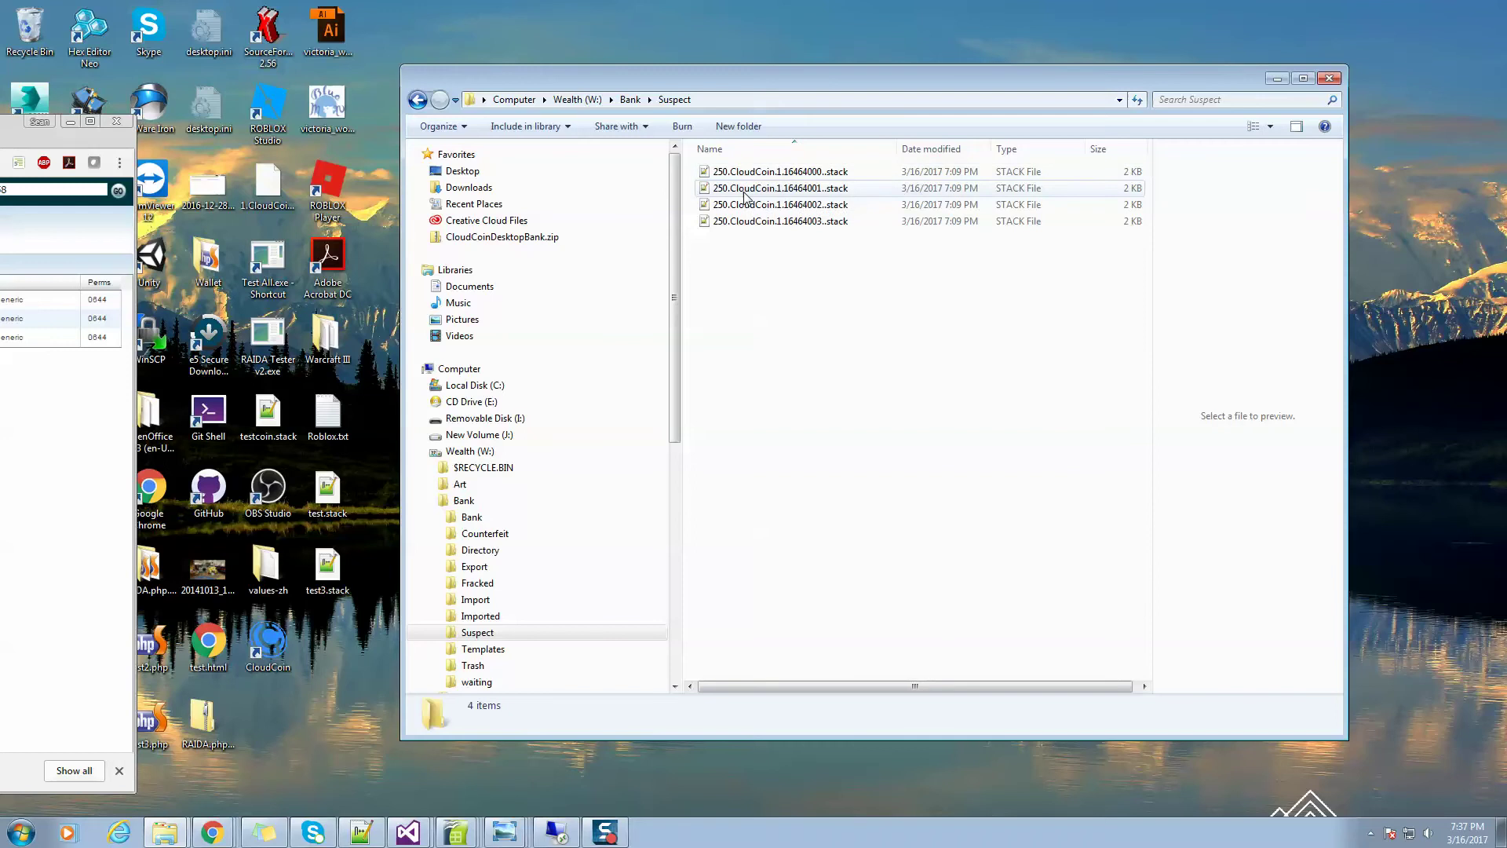
click(629, 100)
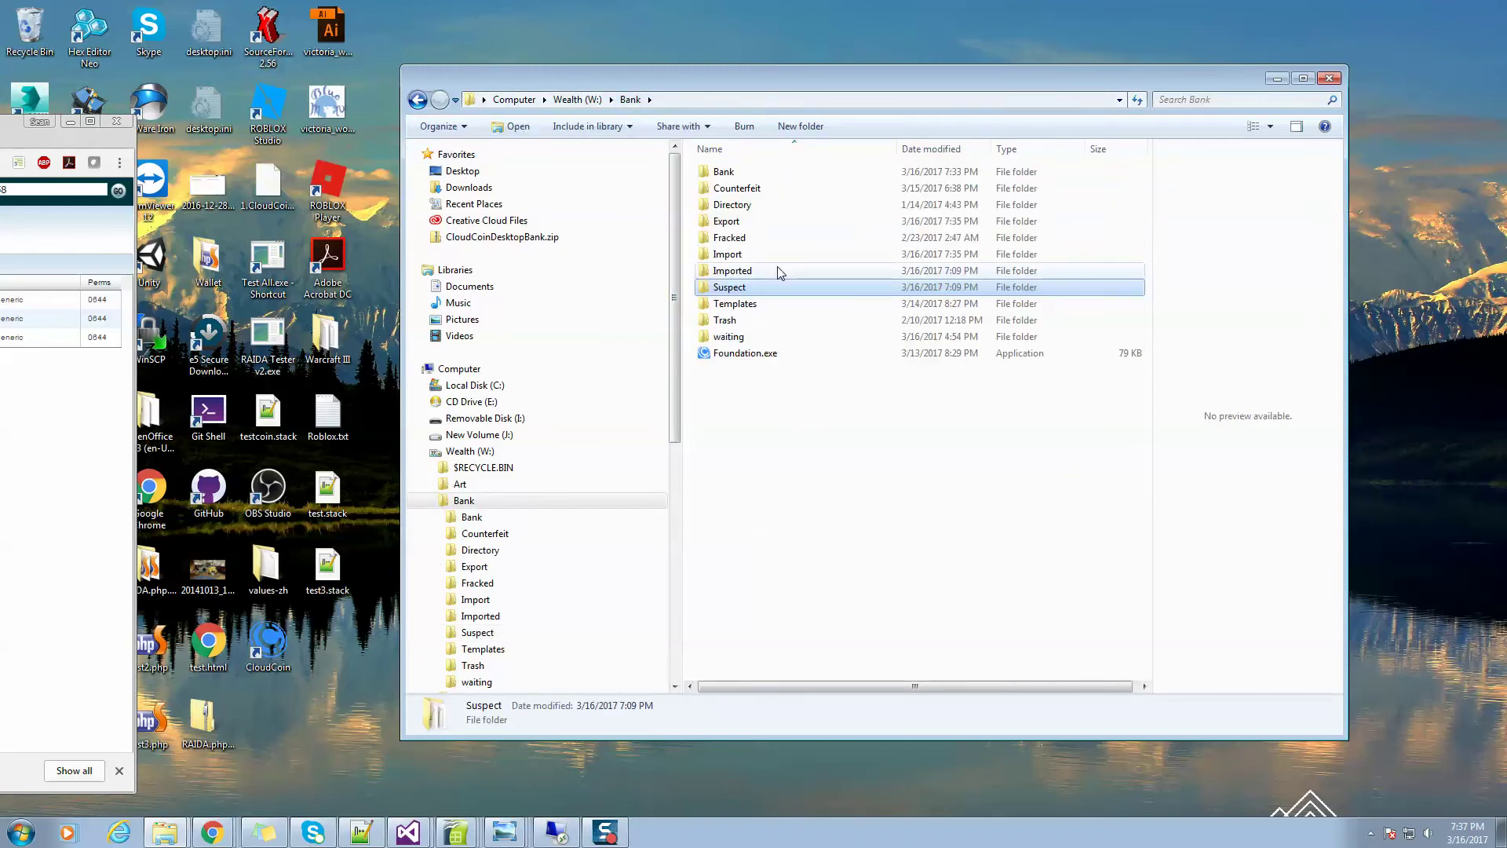
double_click(727, 310)
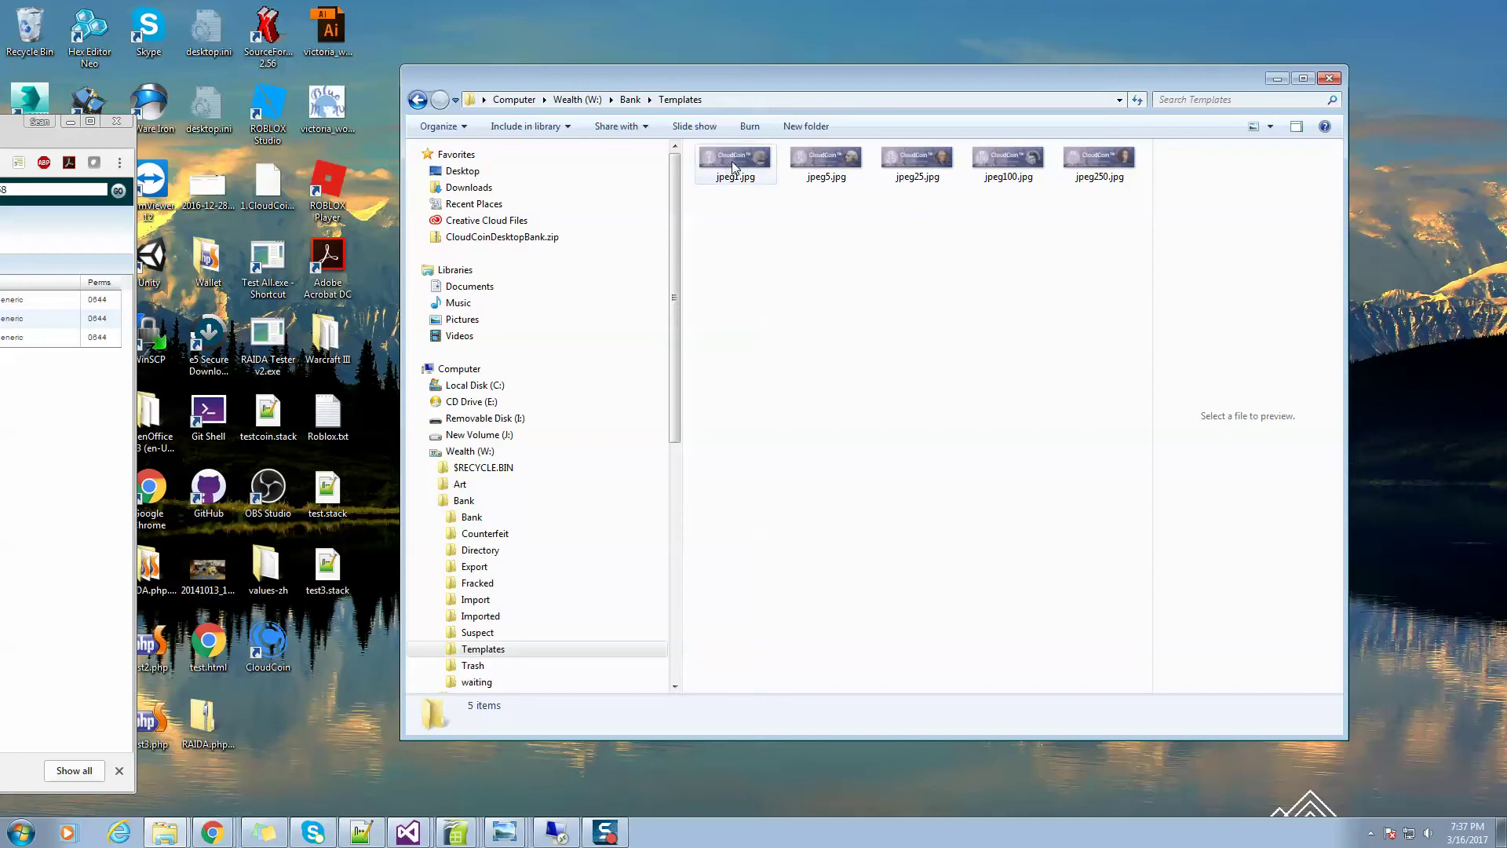
mouse_move(1042, 159)
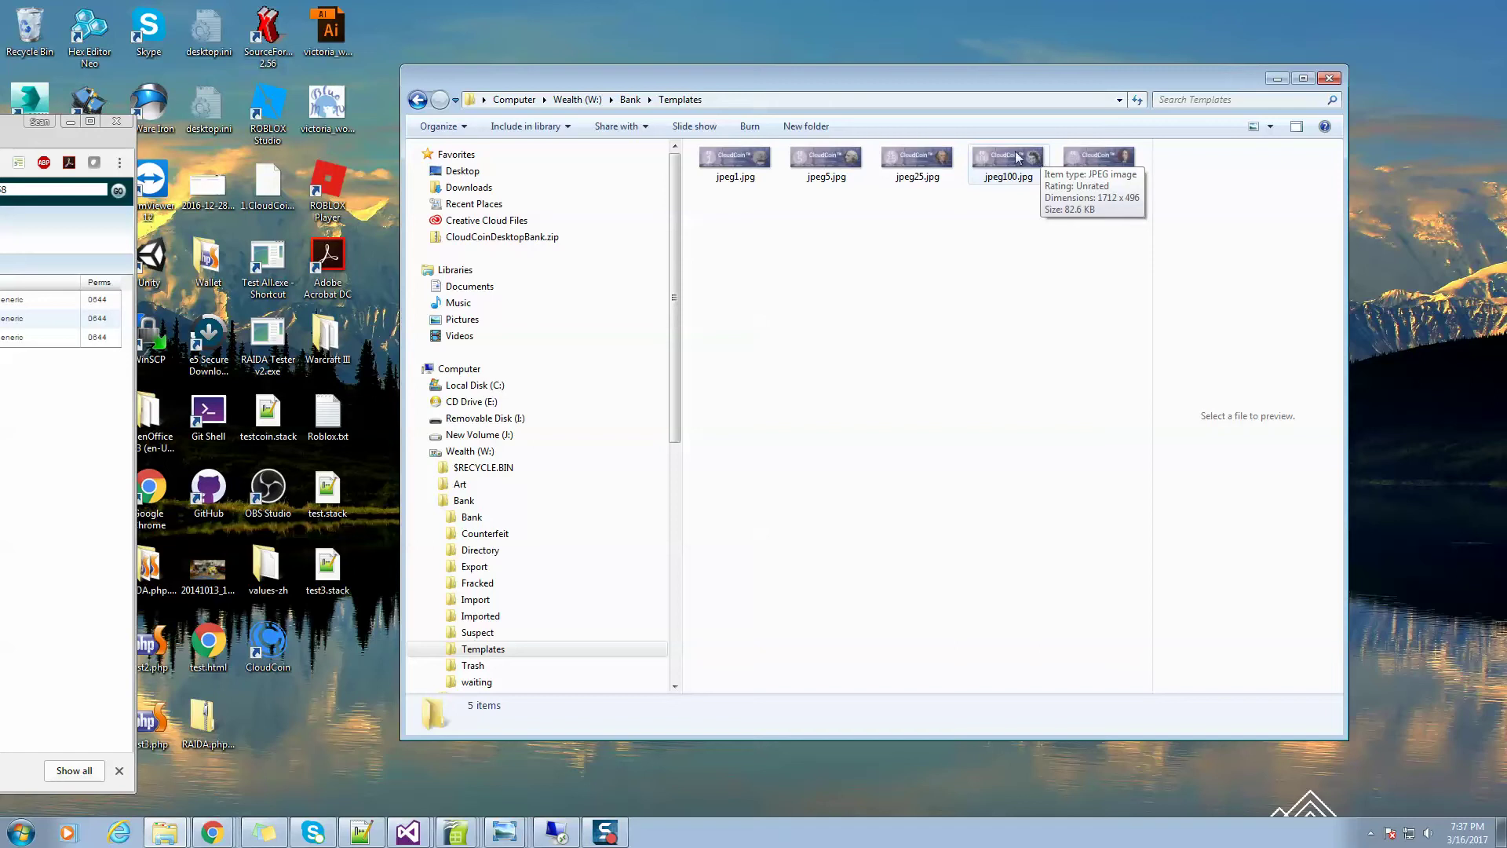
click(631, 100)
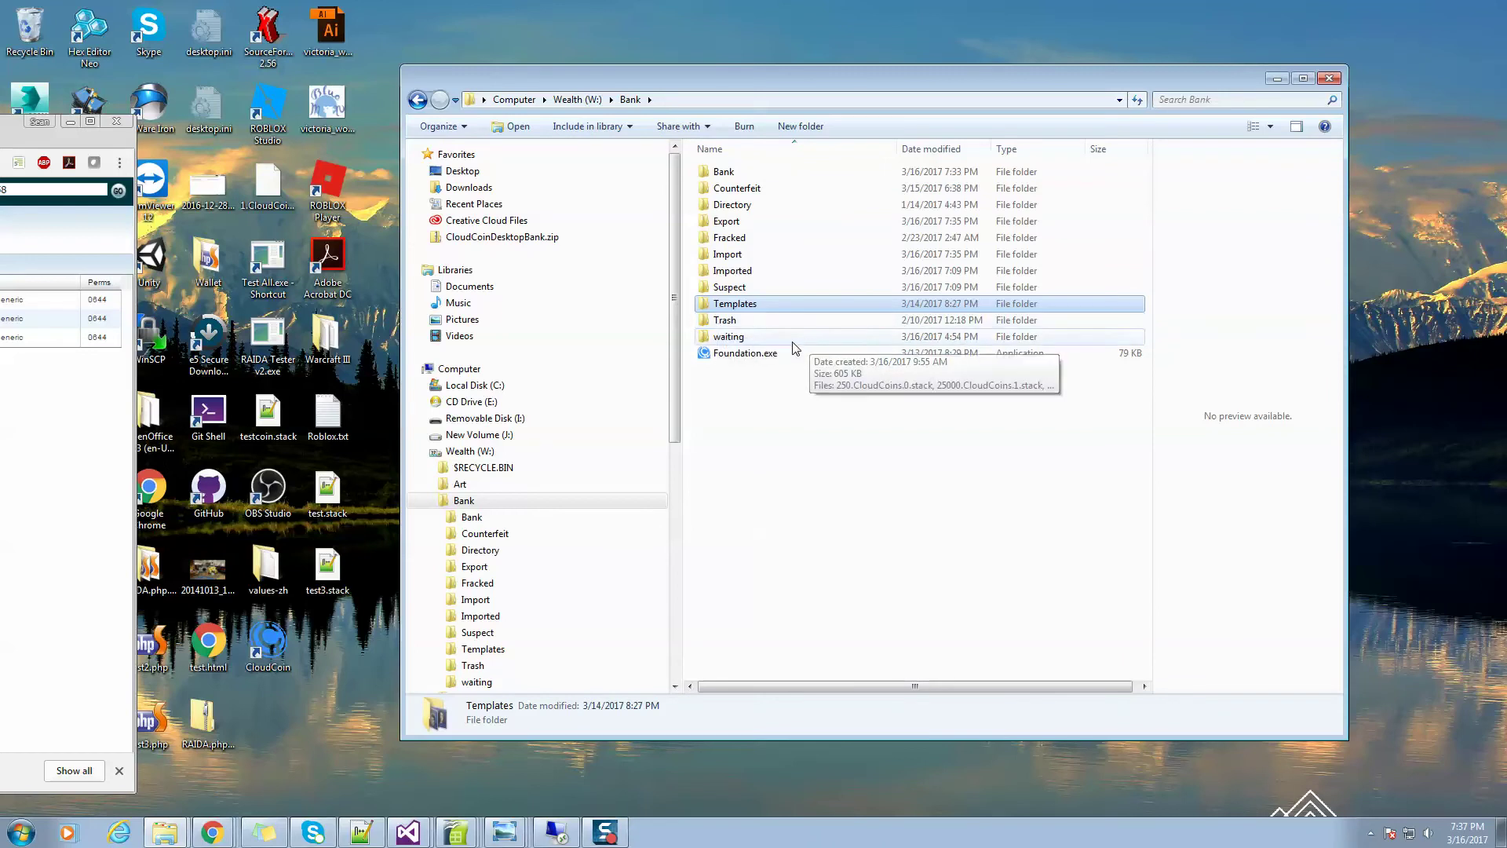
double_click(716, 337)
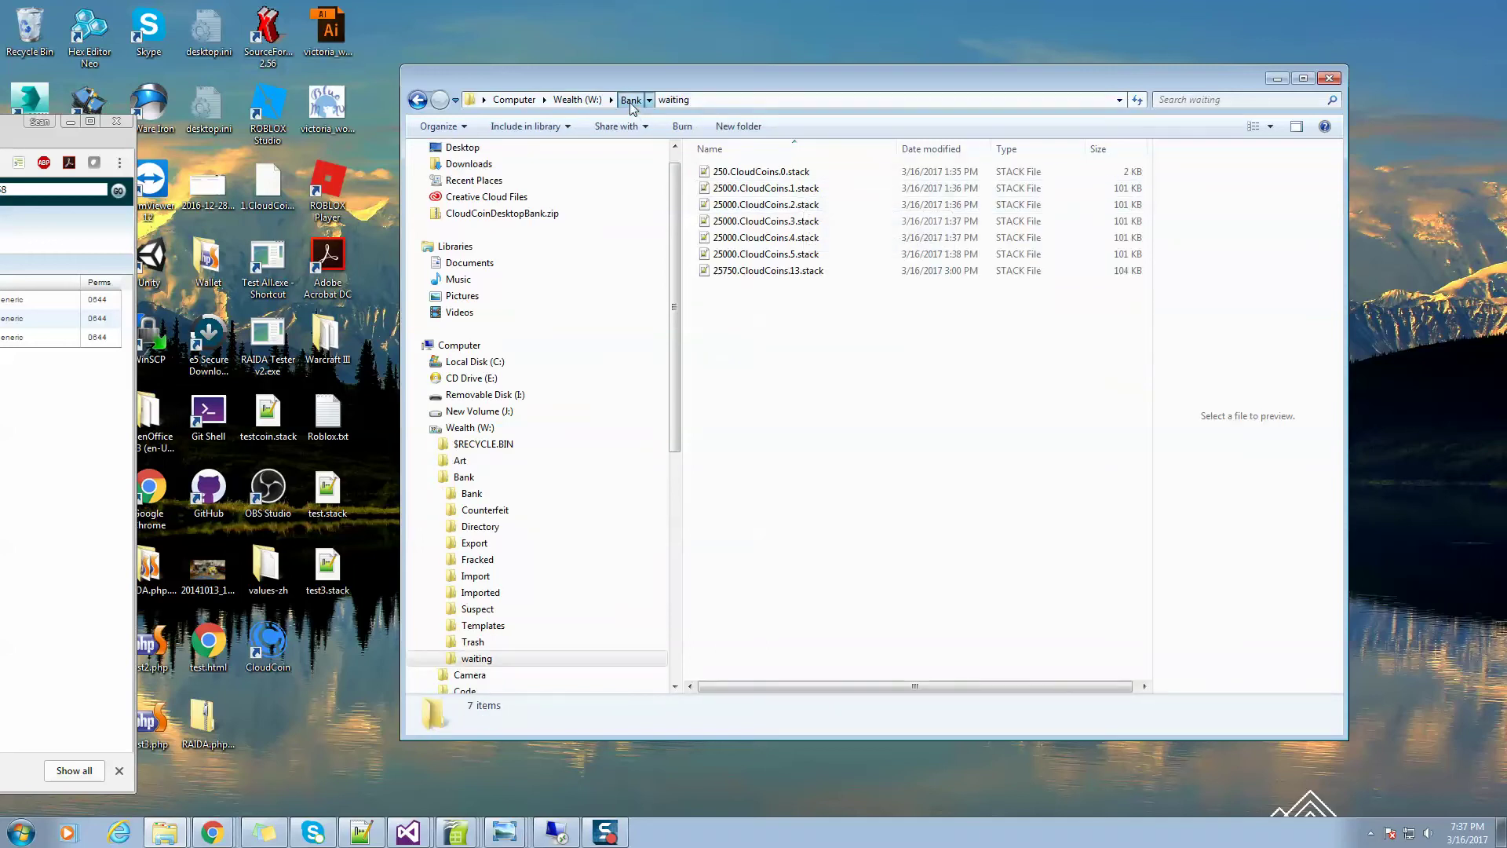
click(631, 101)
Launch Foundation.exe from the Bank folder and run the "show coins" command in its console
double_click(743, 354)
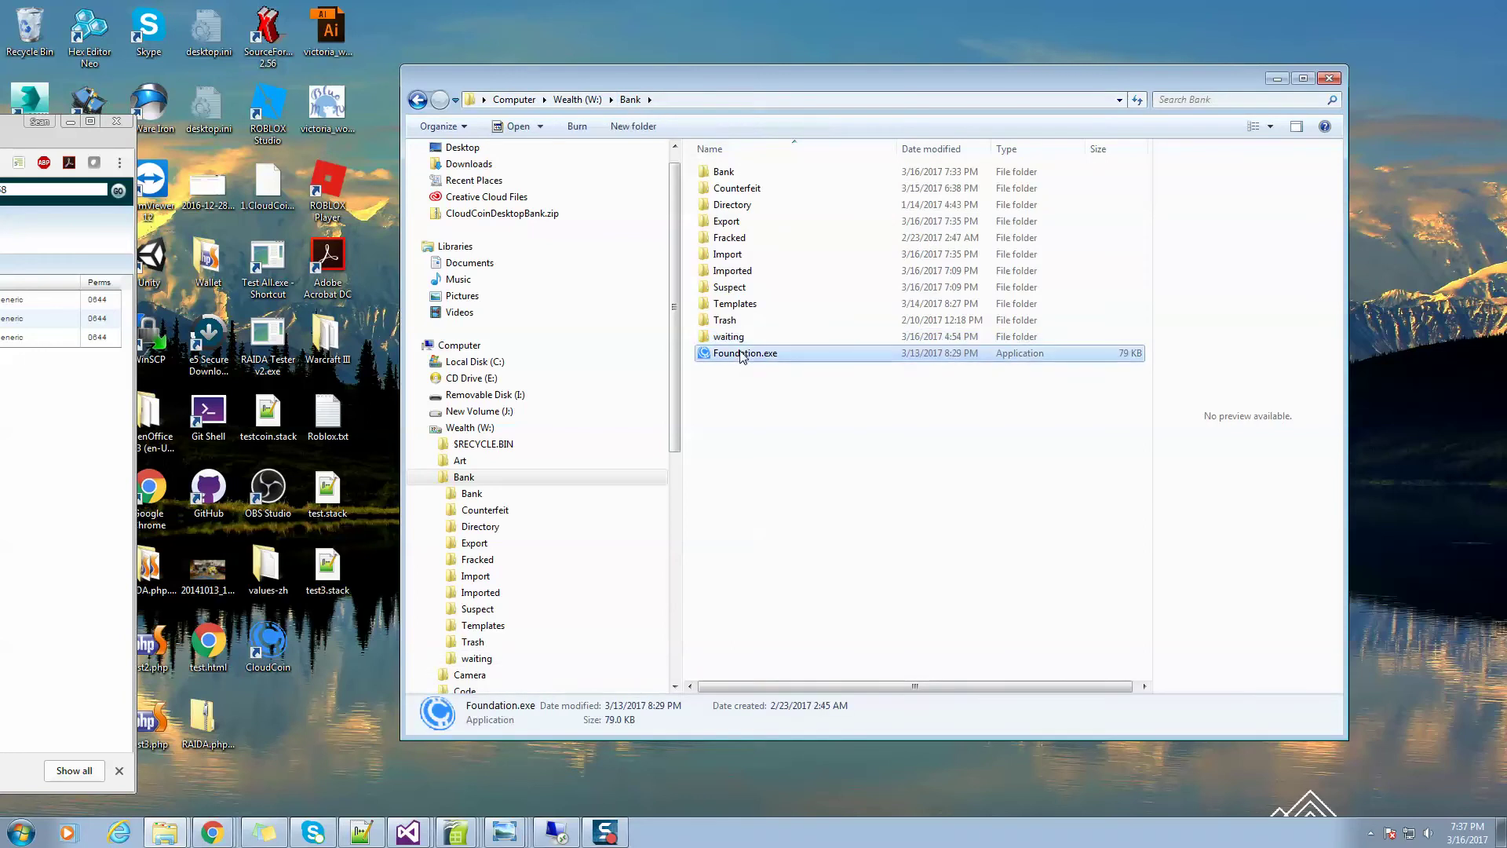
drag(451, 79, 863, 176)
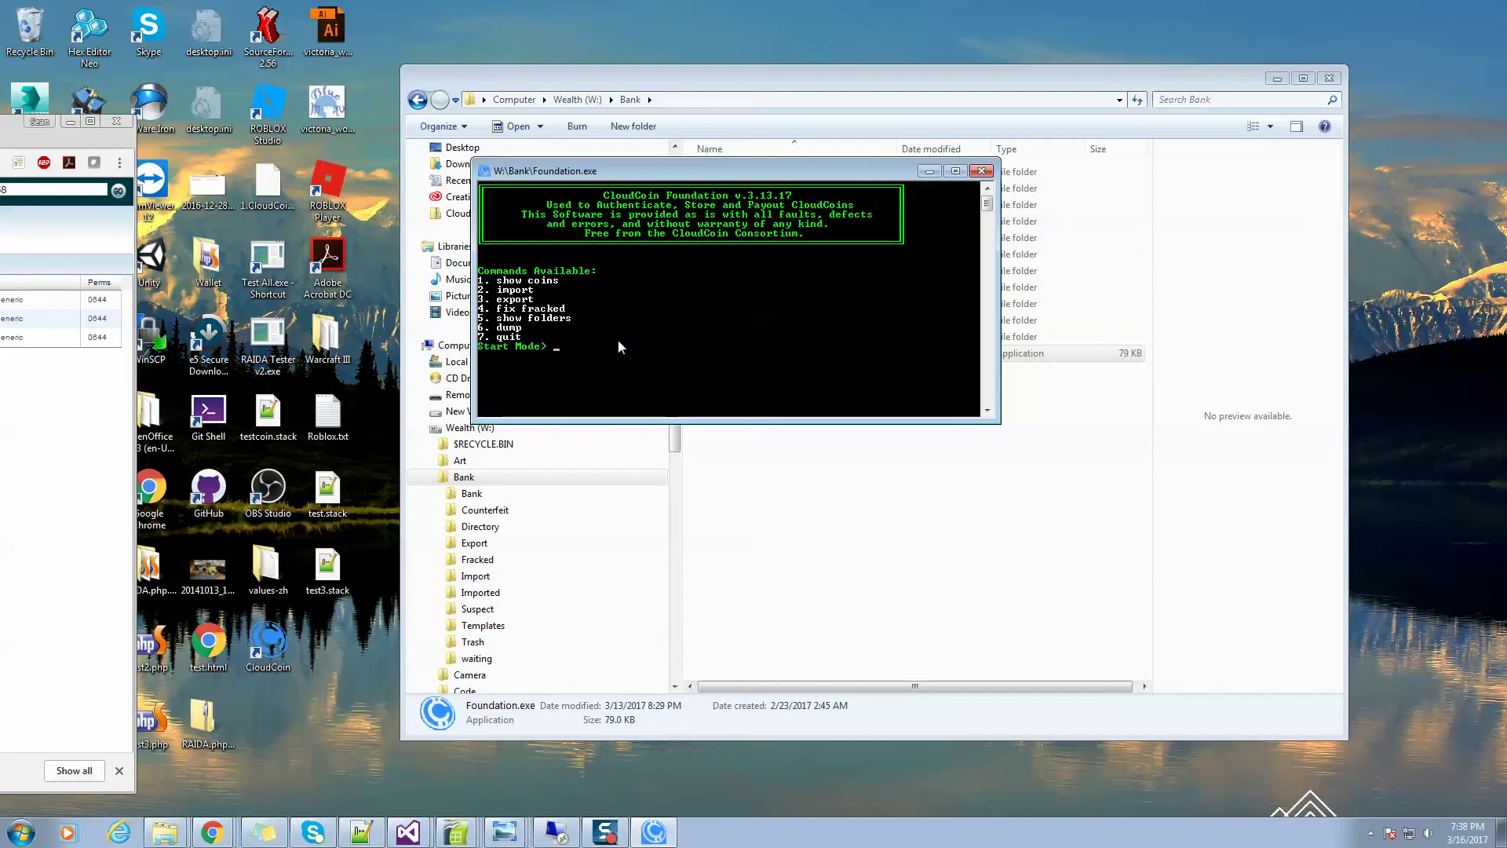
text(show coins)
key(Return)
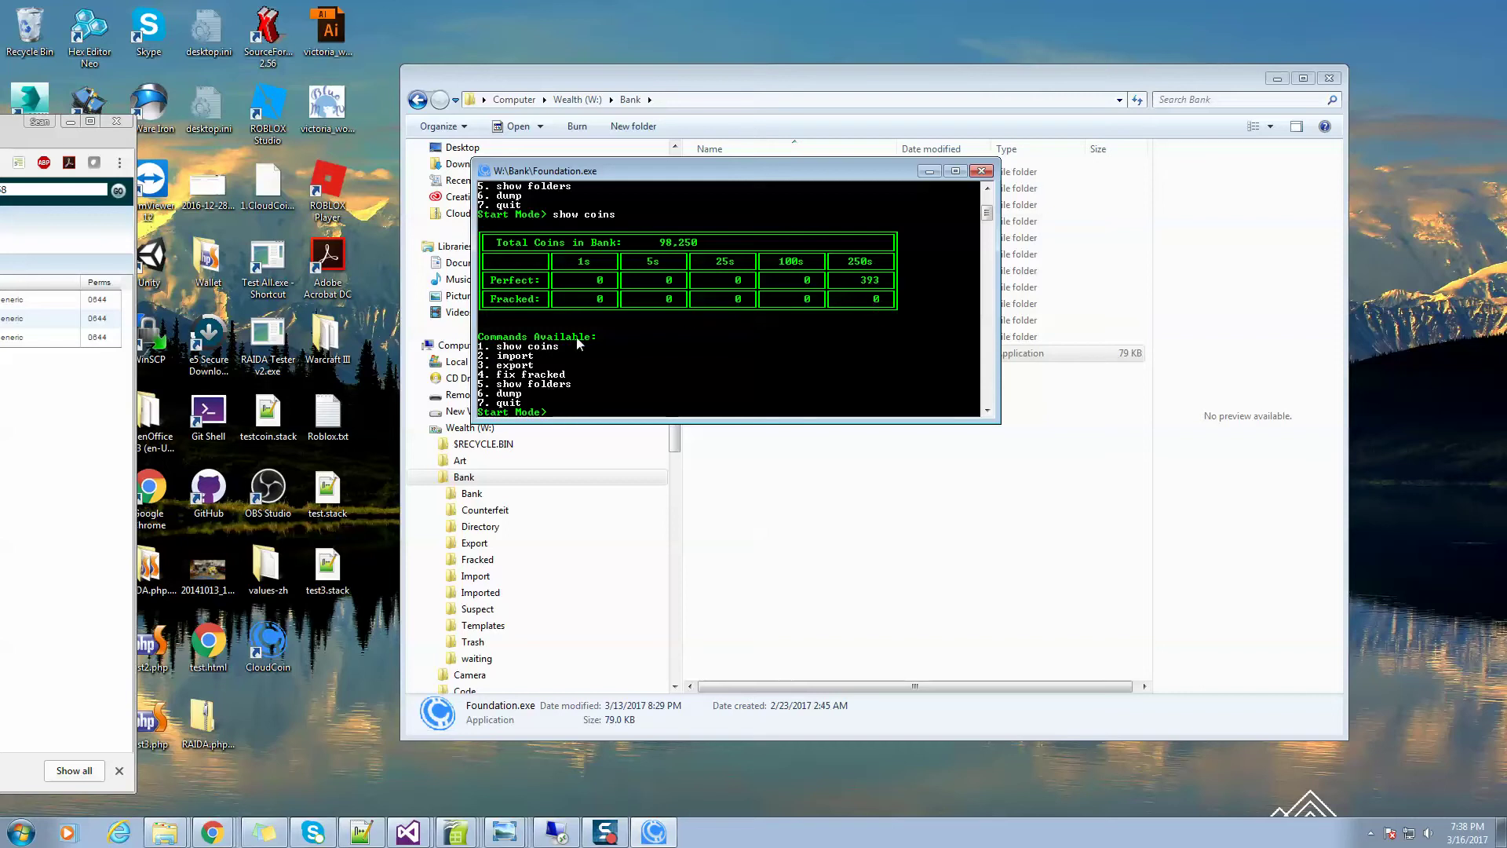
Move the console clear of the file list, check the files waiting in Import, and return to the parent Bank folder
drag(706, 171, 572, 385)
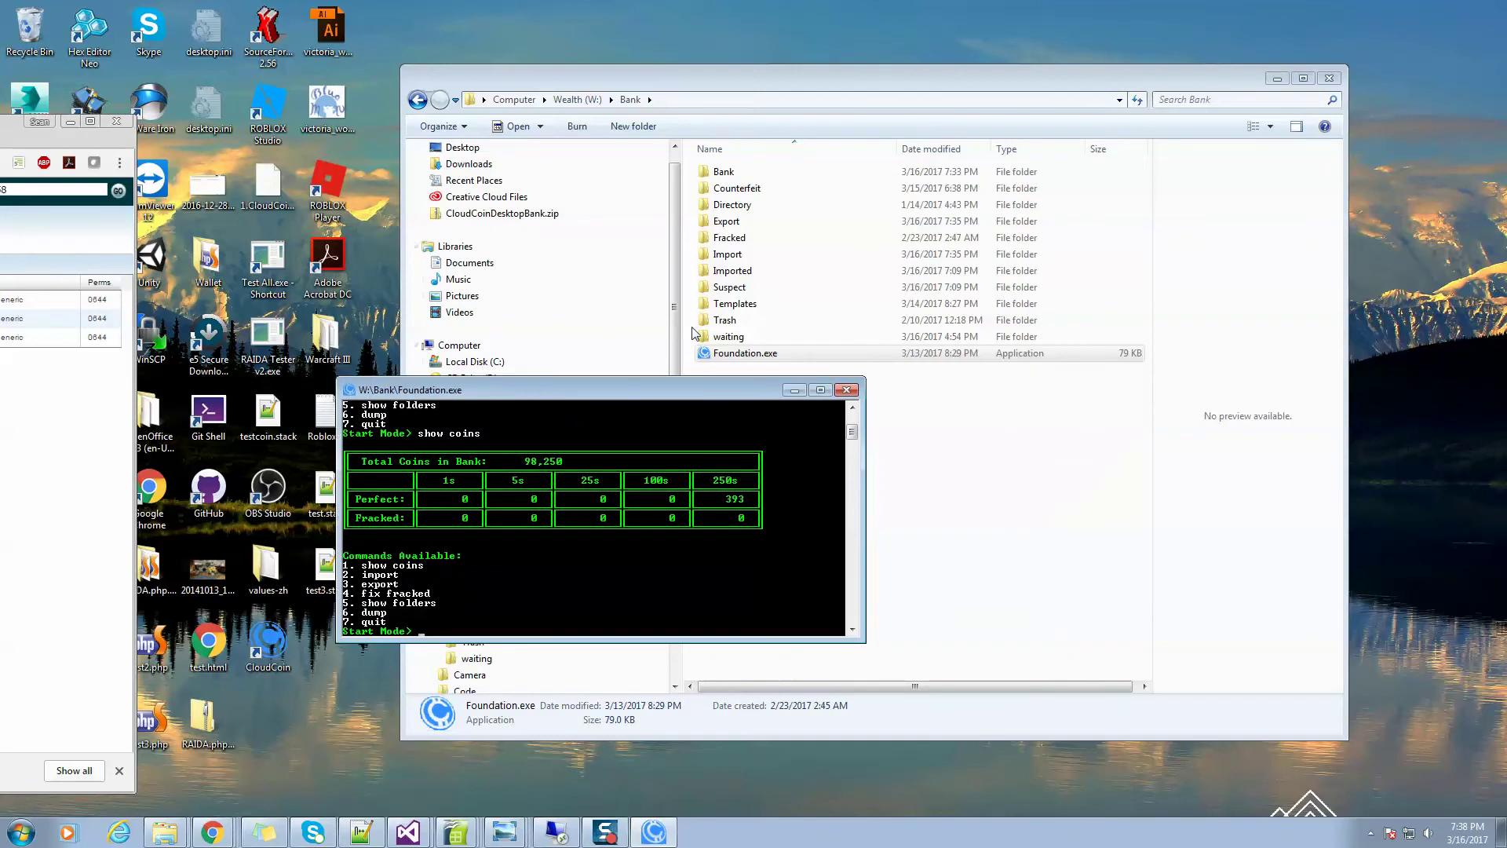
double_click(730, 253)
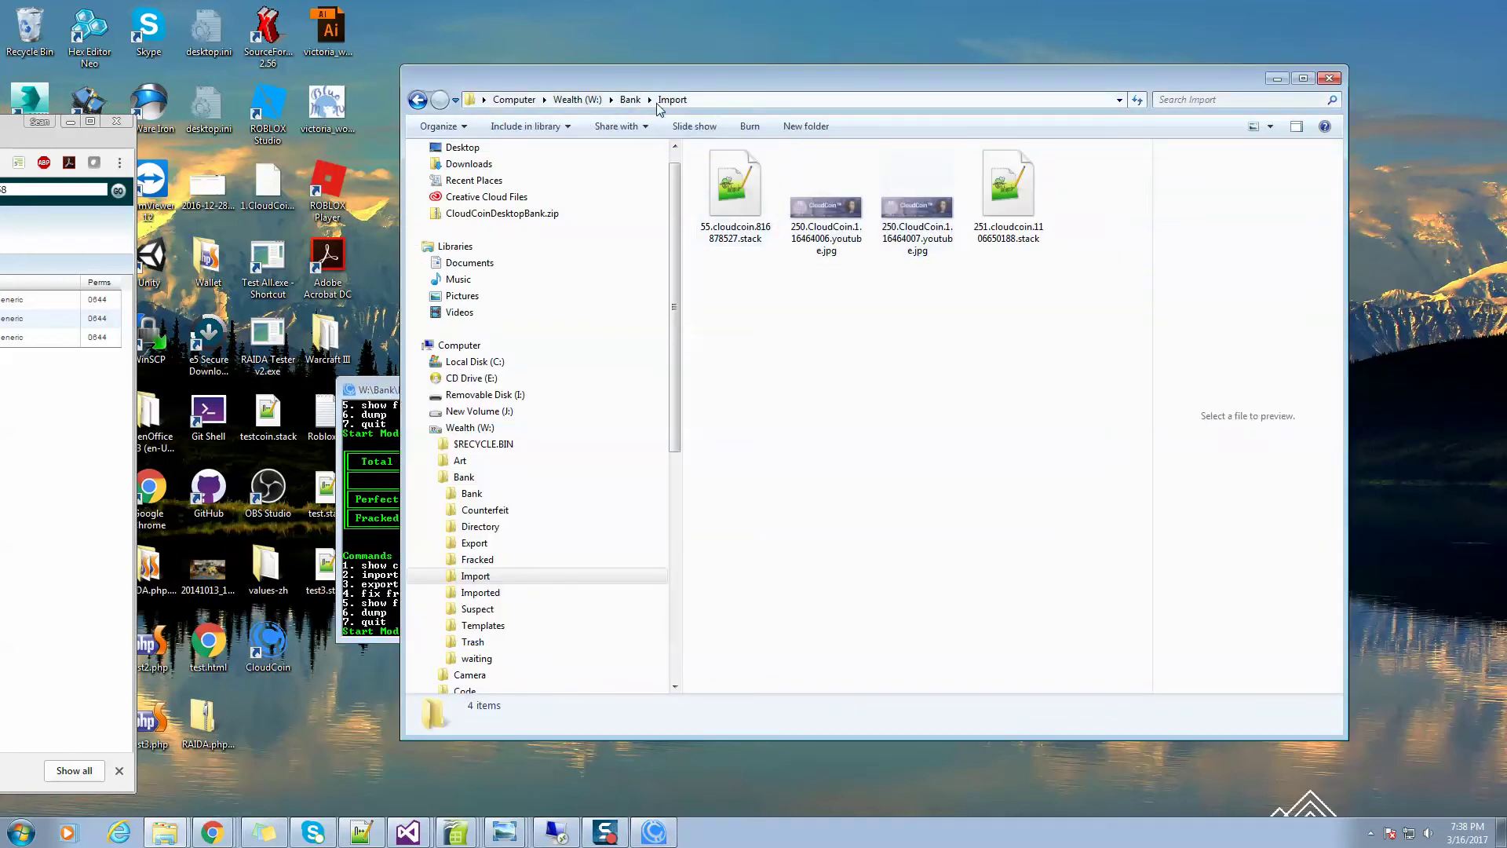
click(631, 99)
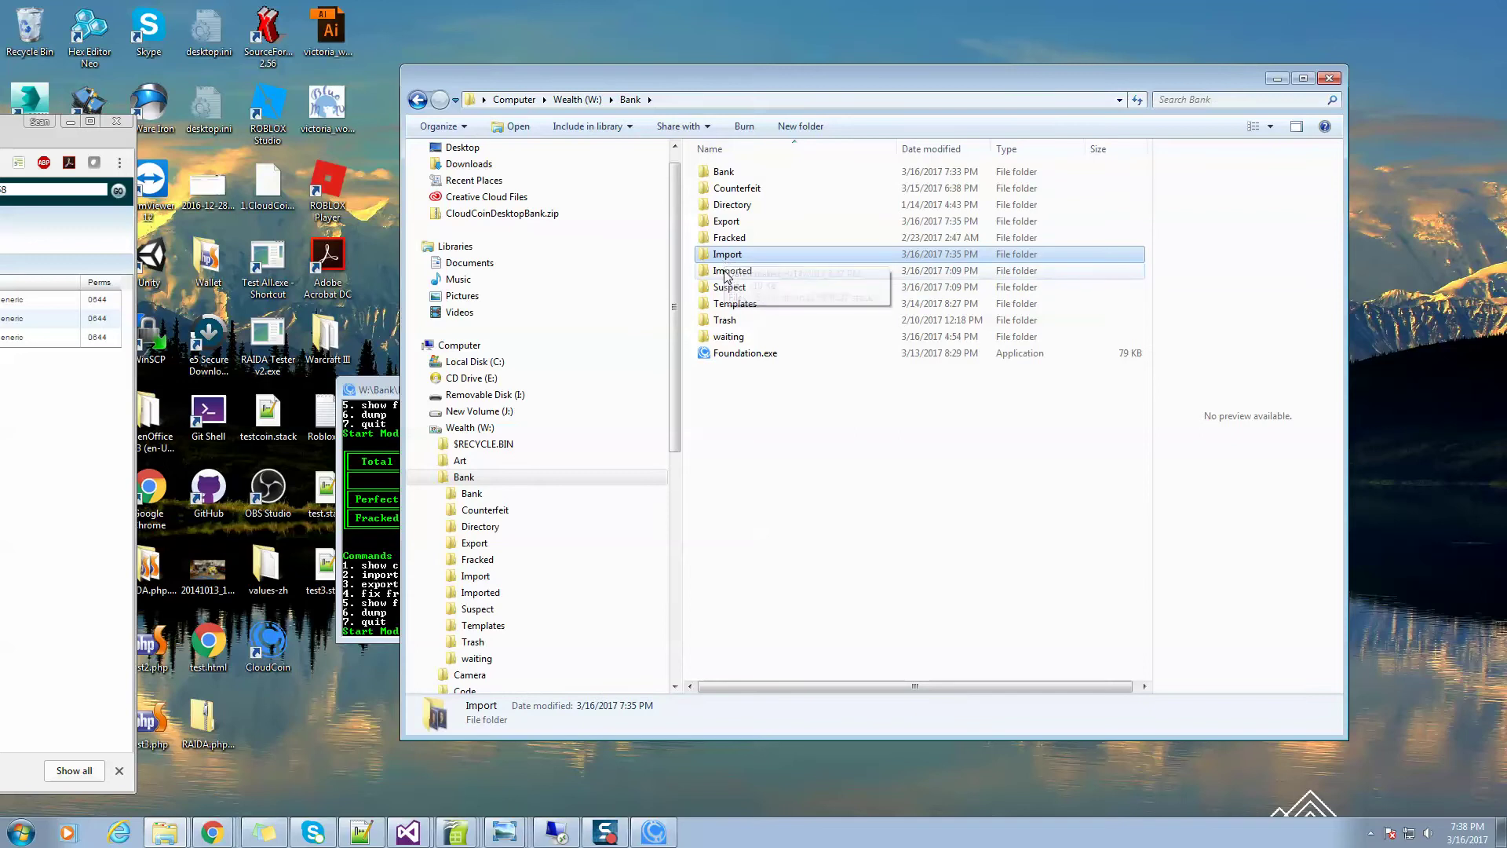
Check the coin files in the Imported folder, then return through Bank and open the Import folder
click(727, 275)
double_click(727, 275)
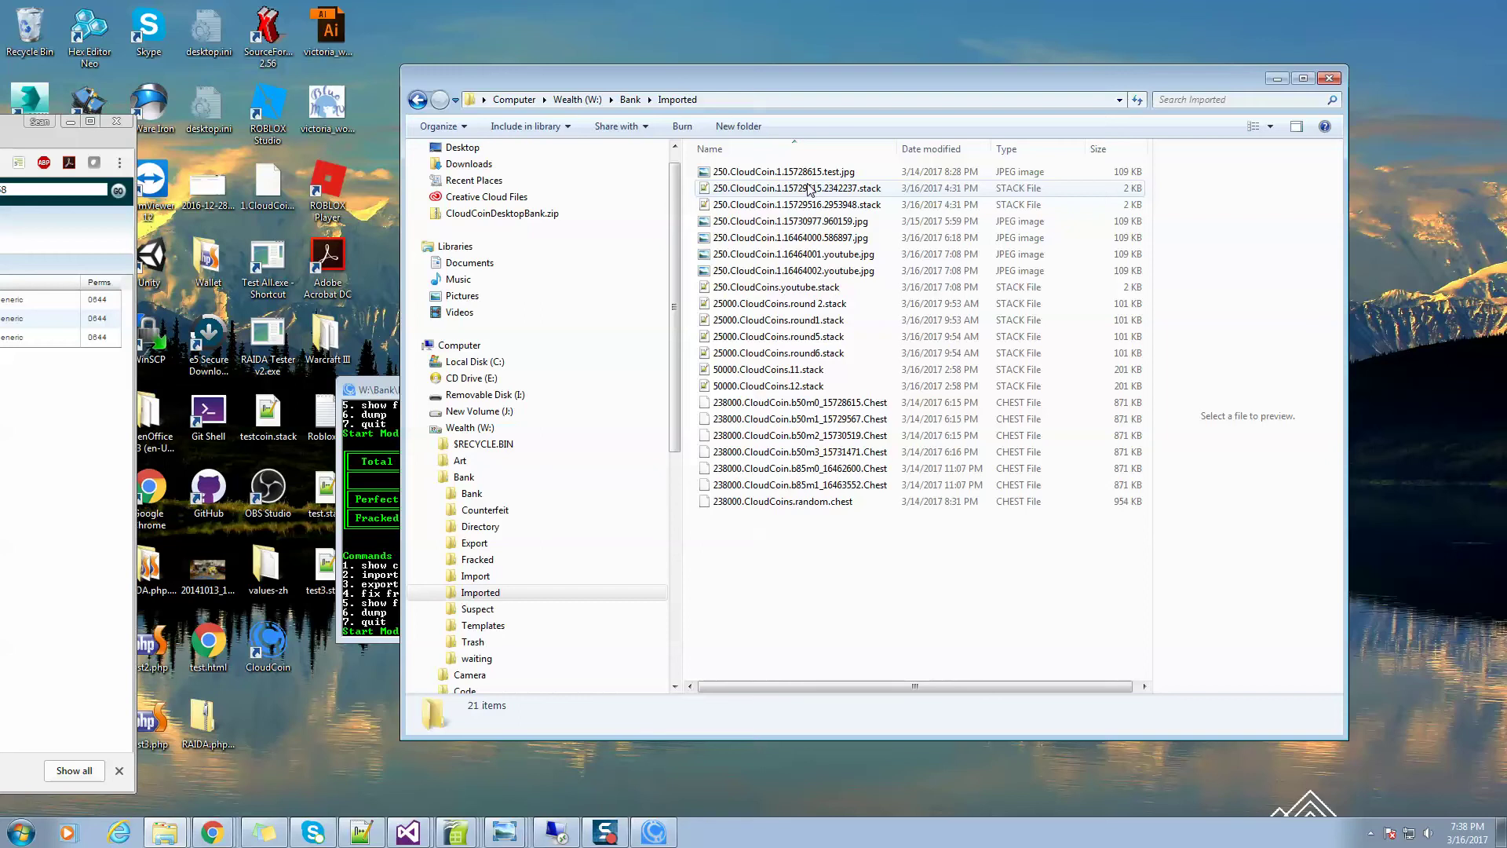
click(630, 99)
double_click(727, 255)
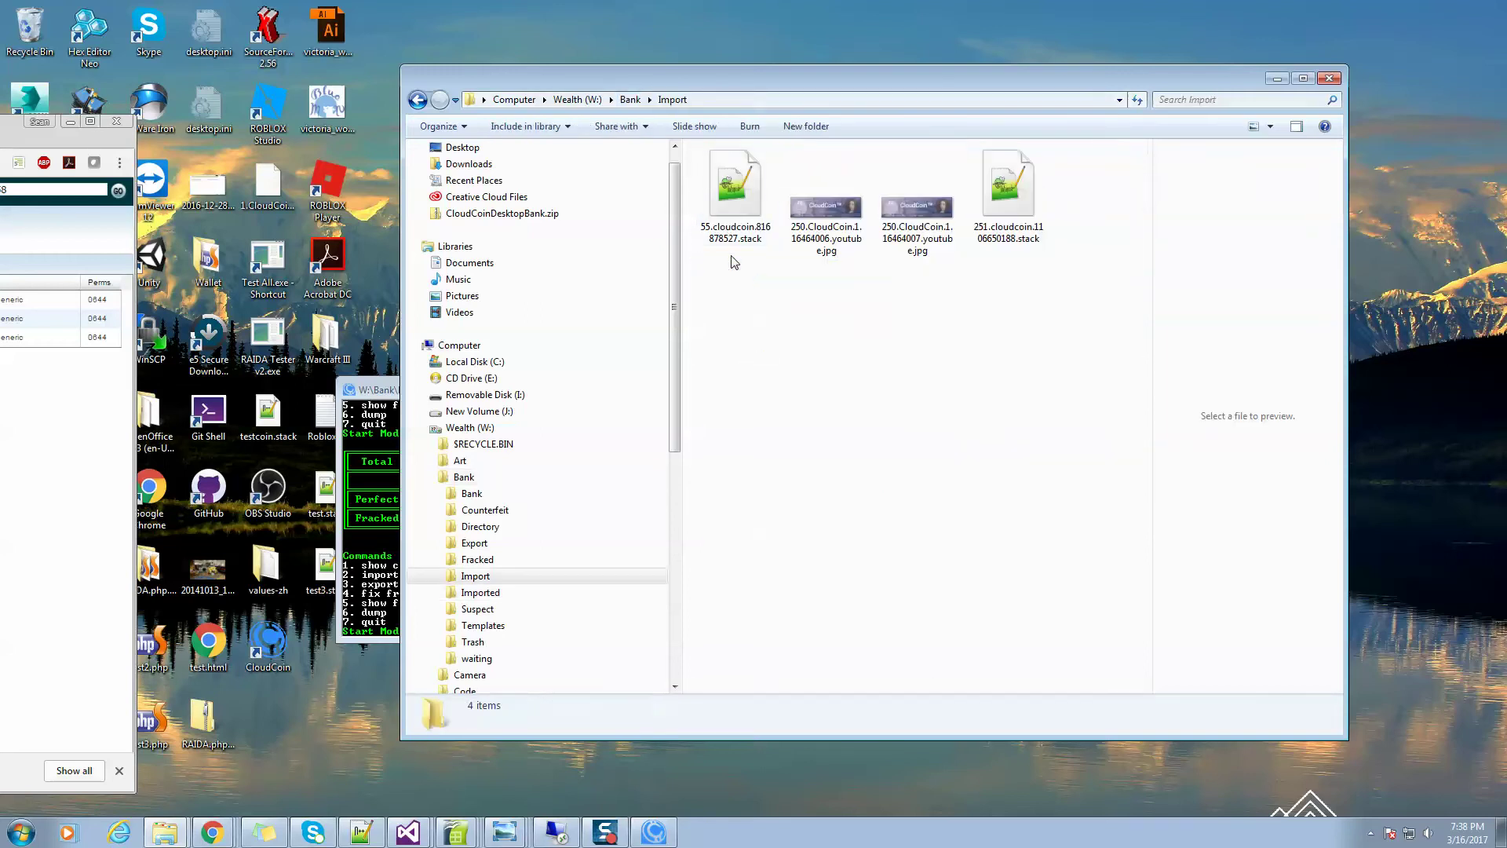
Run the "import" command in the Foundation console and close the crashed program after viewing its error output
click(369, 390)
drag(583, 383, 799, 268)
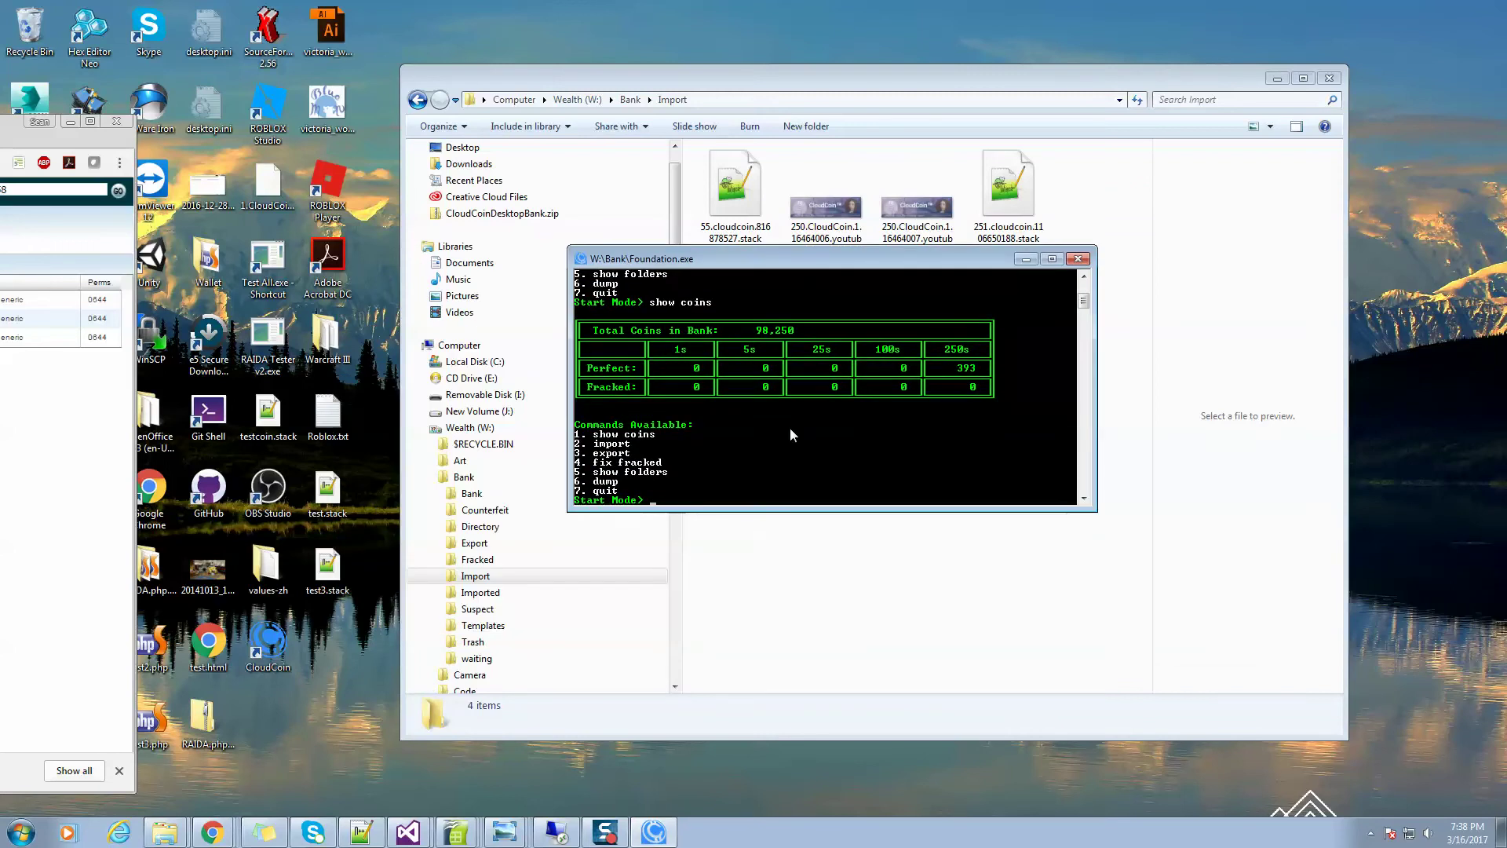
text(import)
key(Return)
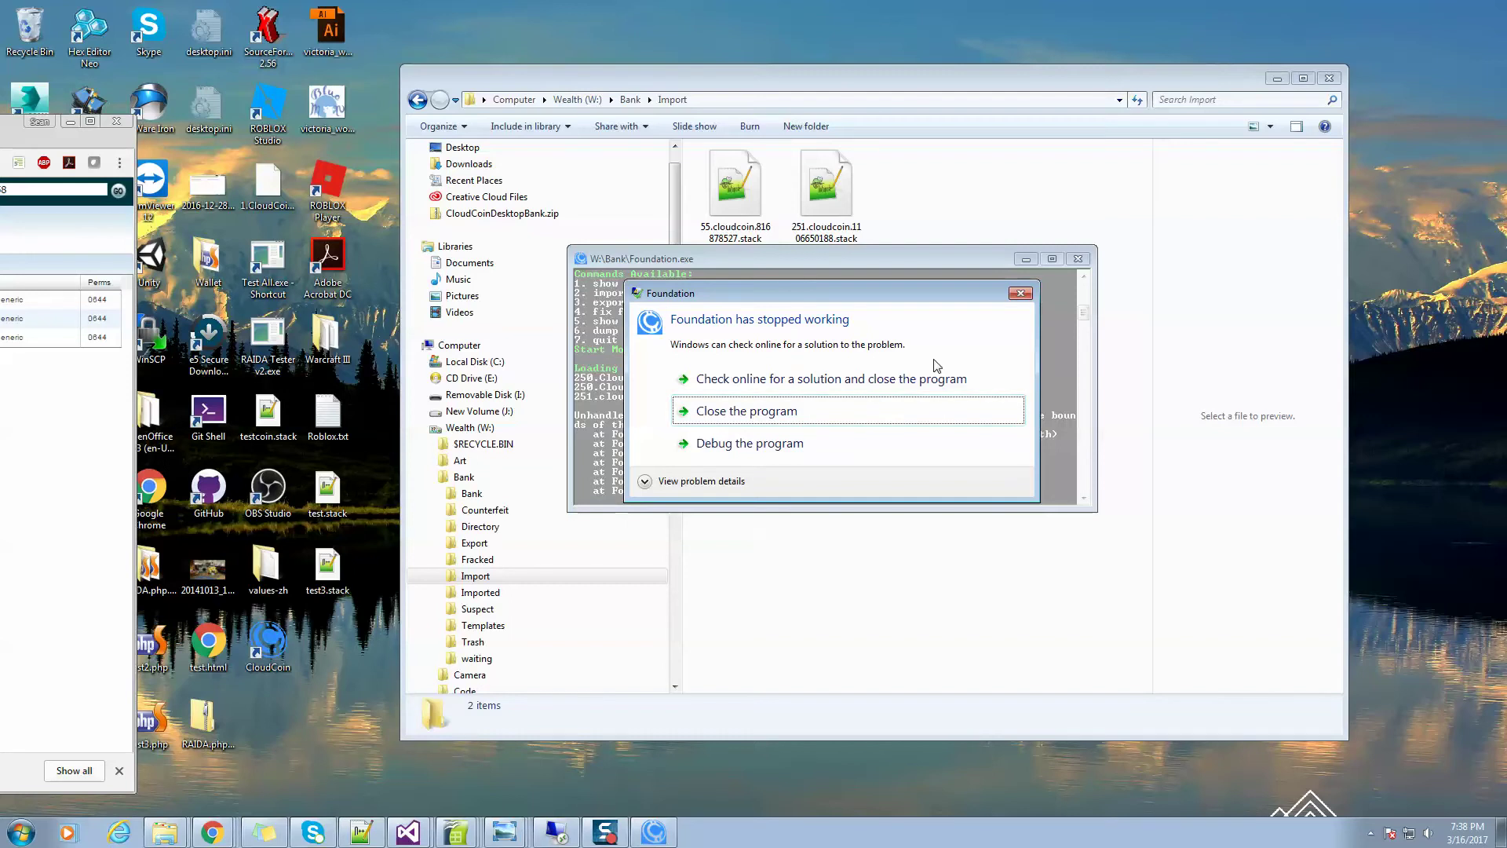
drag(852, 300, 893, 510)
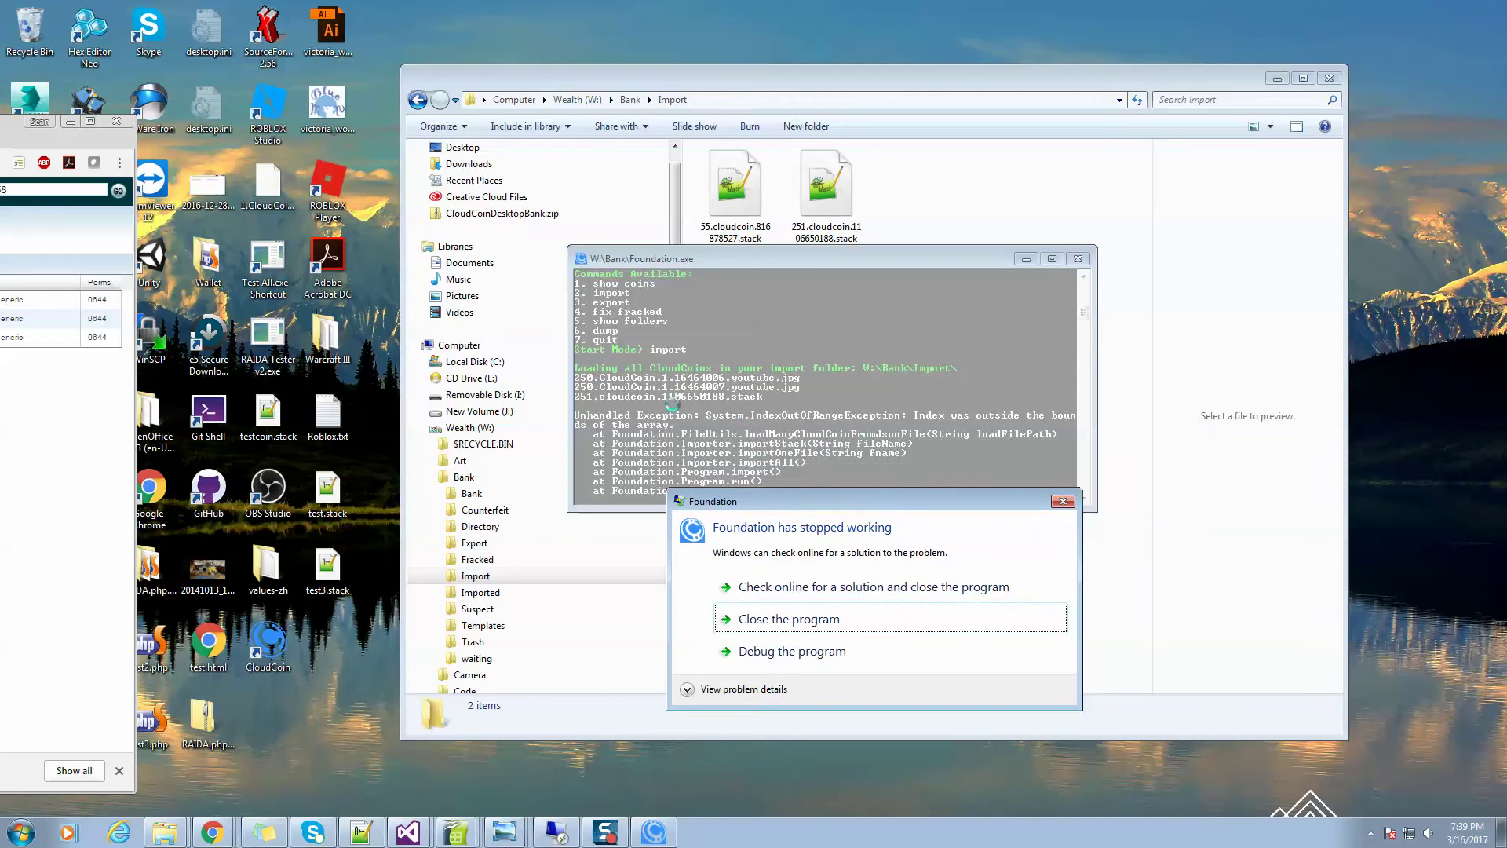
click(1064, 503)
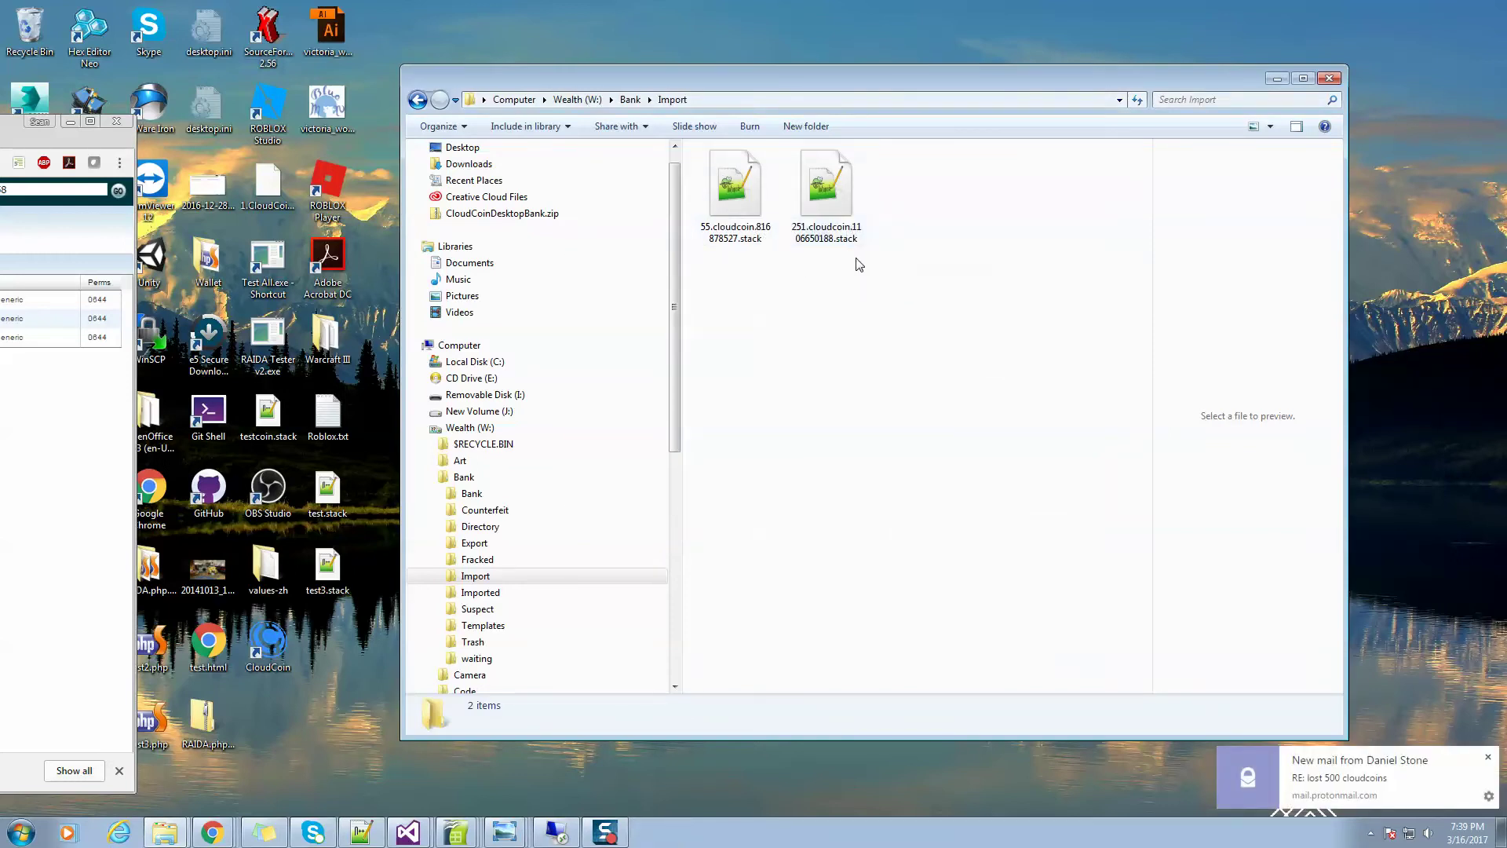
Open 251.cloudcoin.1106650188.stack in Notepad++ to inspect its contents, and move the editor clear of the file list
right_click(816, 196)
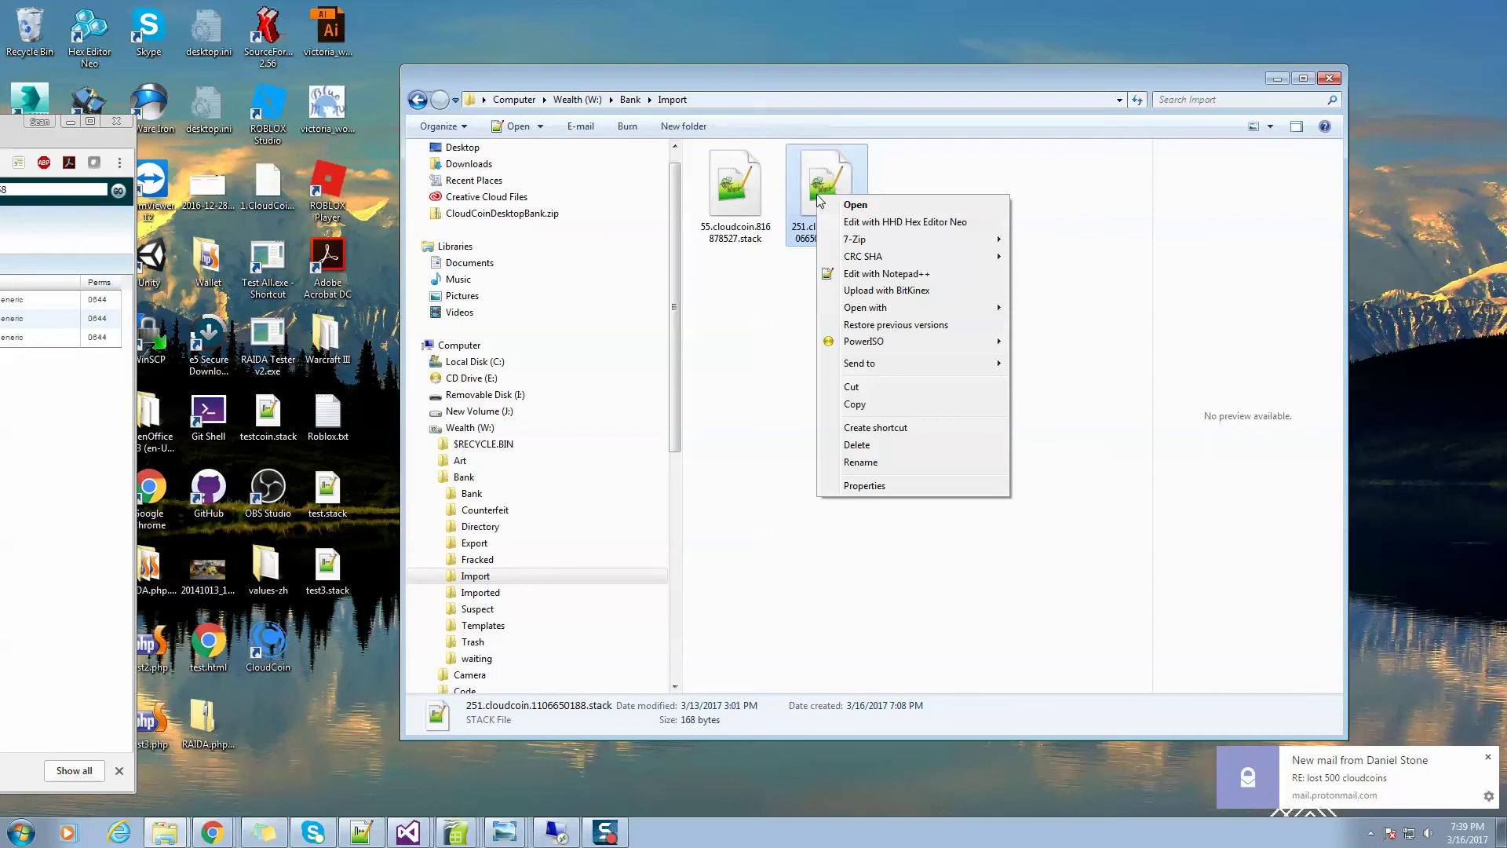
click(887, 274)
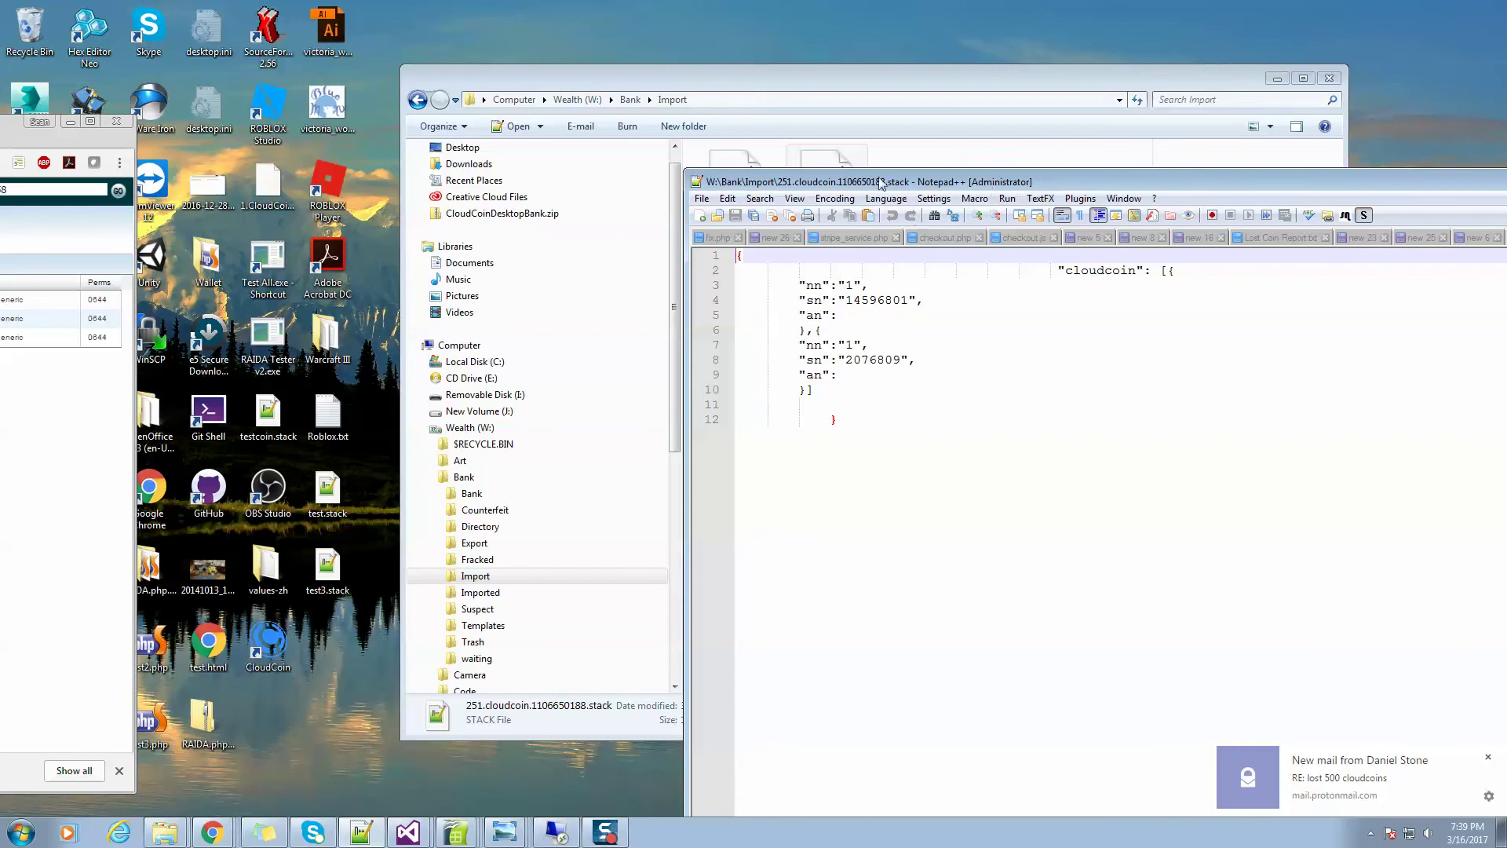
drag(873, 182, 1370, 213)
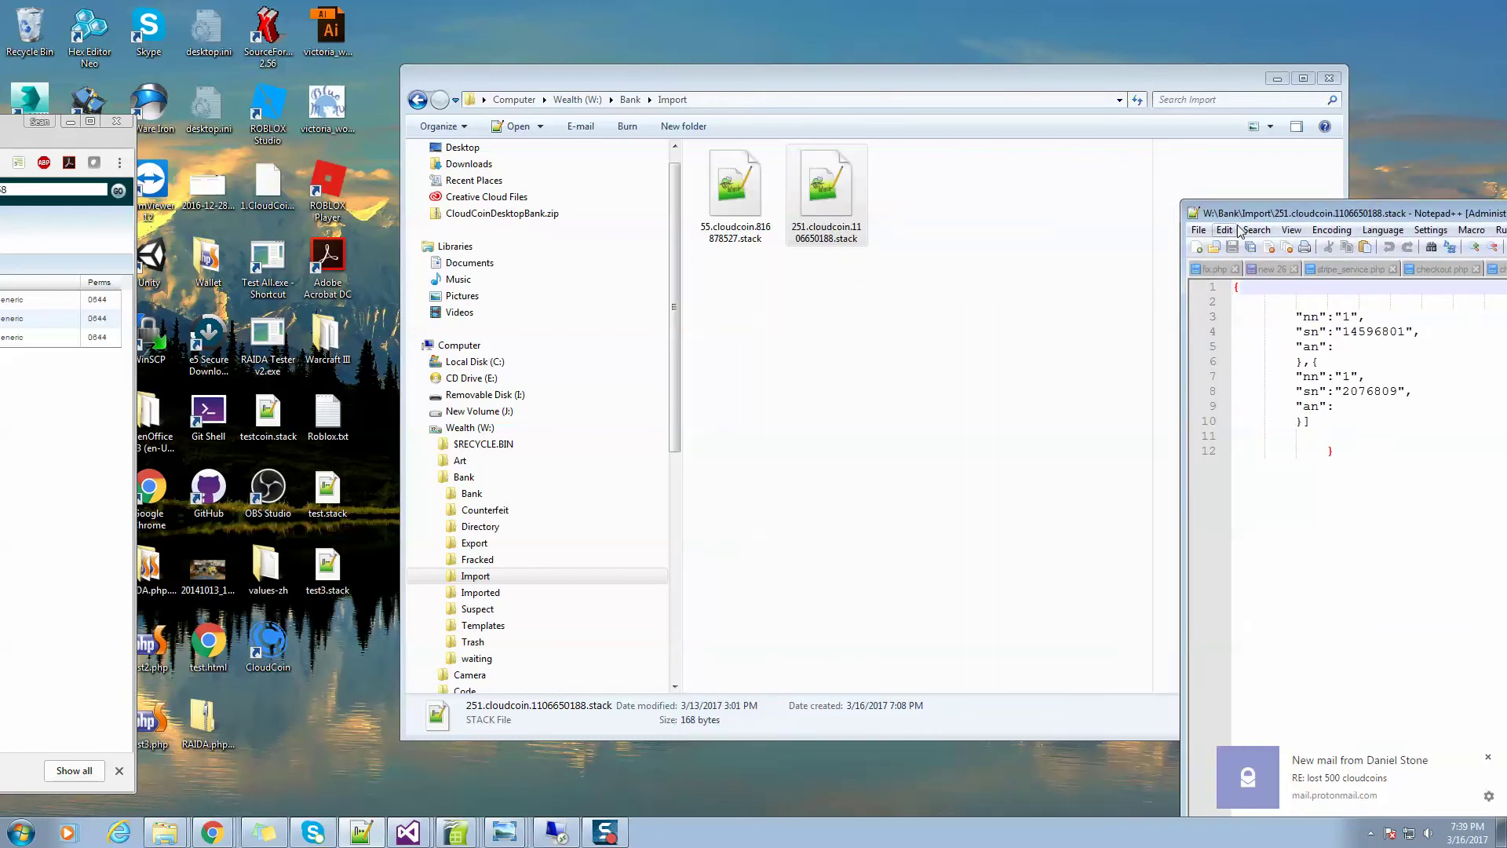
Delete 251.cloudcoin.1106650188.stack from the Import folder
right_click(820, 201)
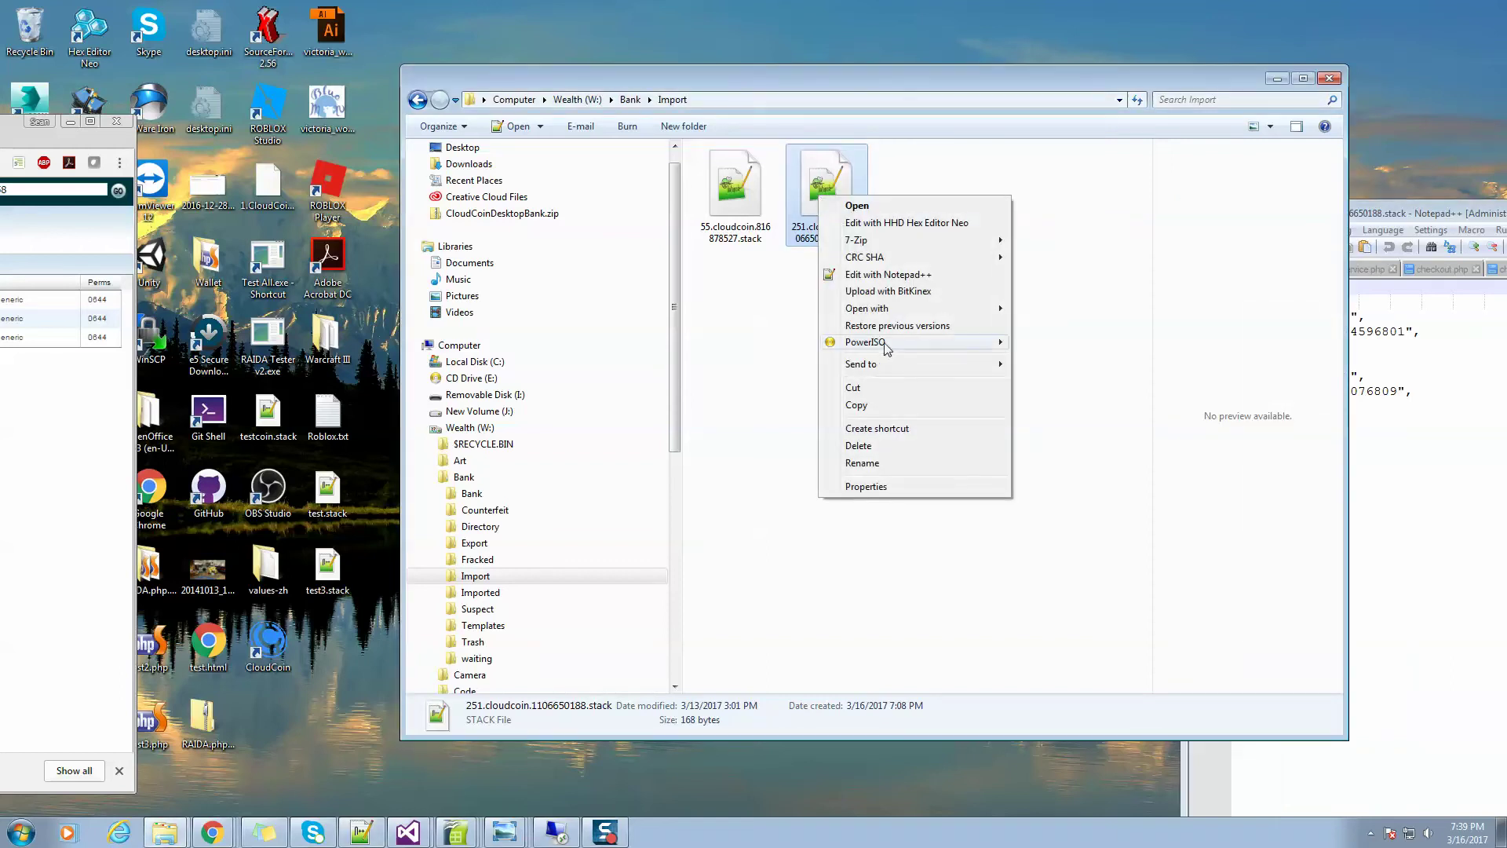
click(868, 446)
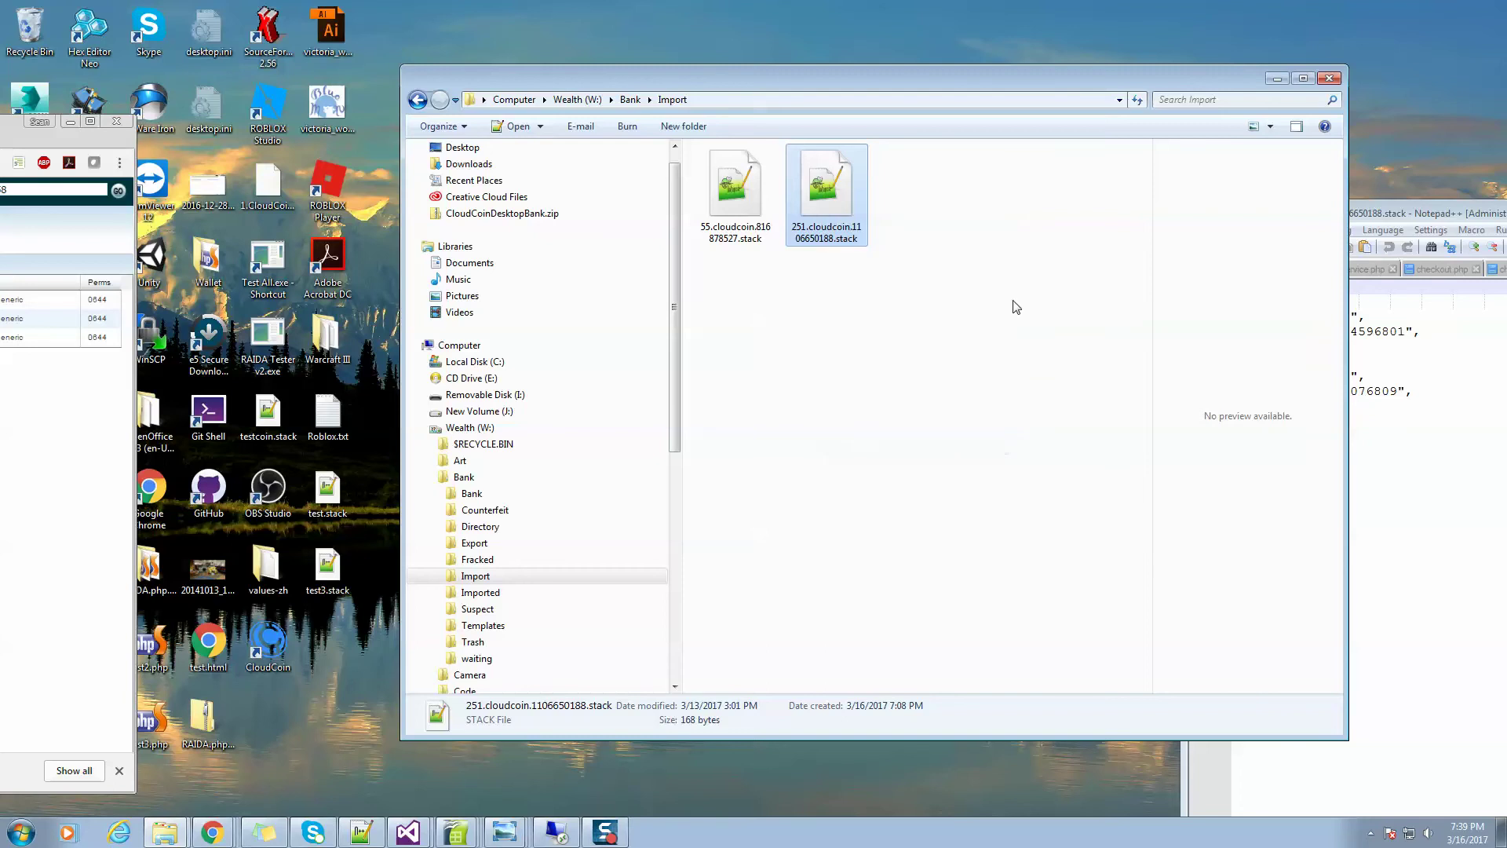
click(816, 479)
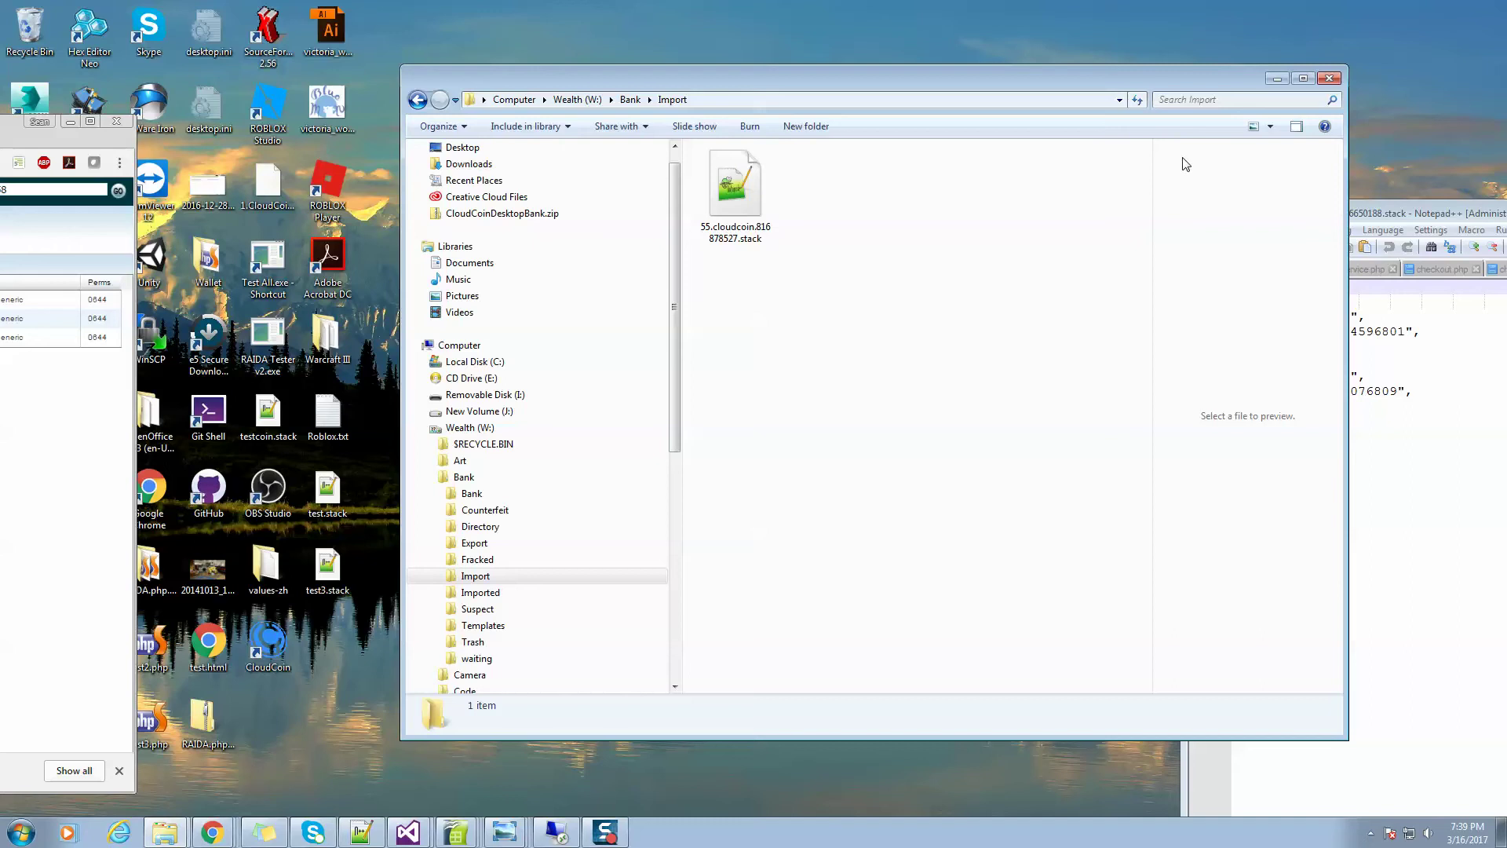
Try the Content view in the Import folder, then set the file display to Medium Icons
click(1271, 127)
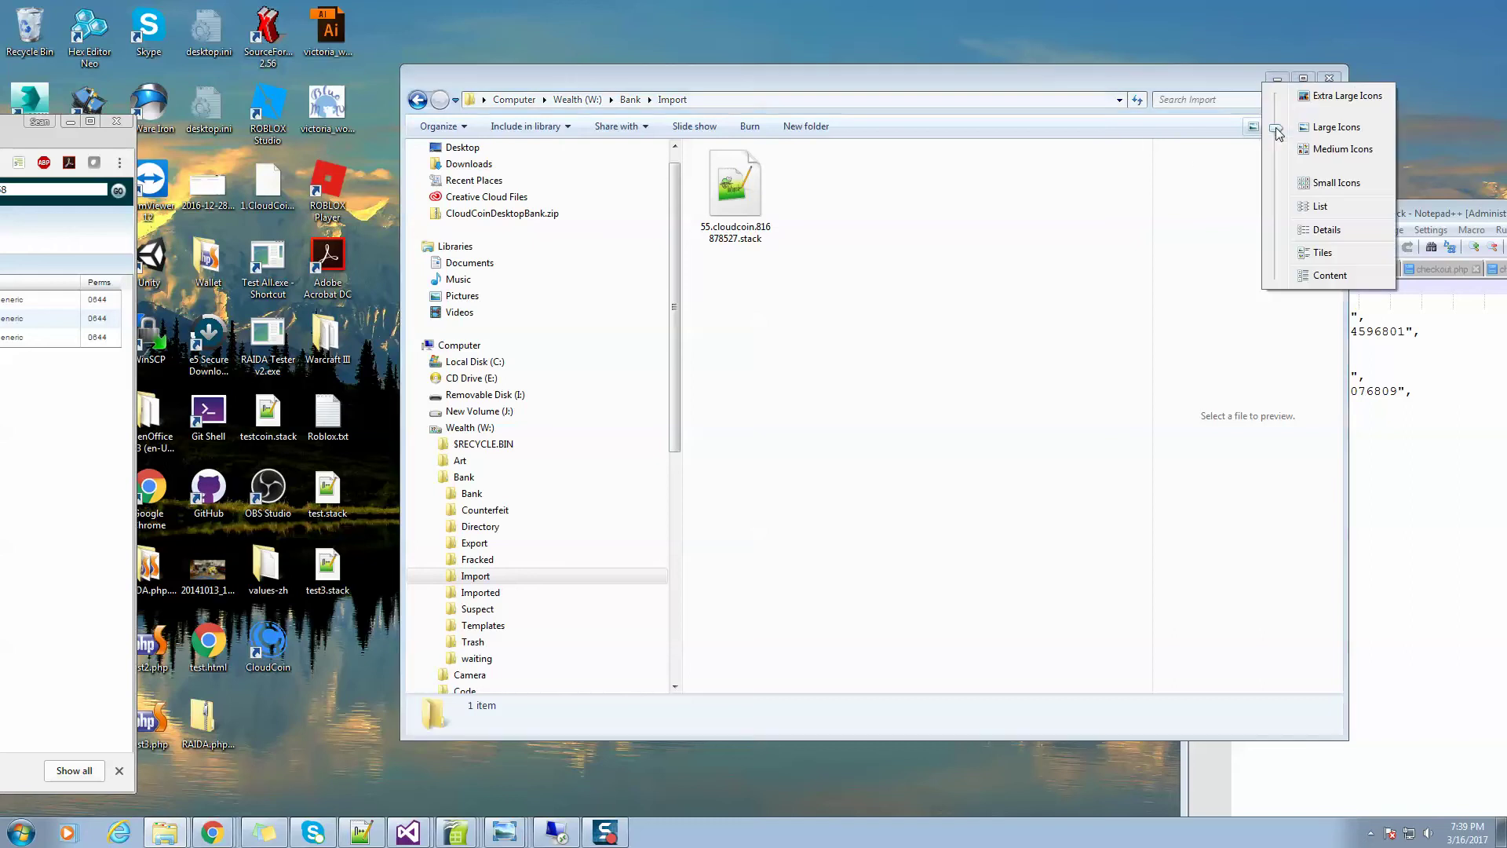
click(1334, 276)
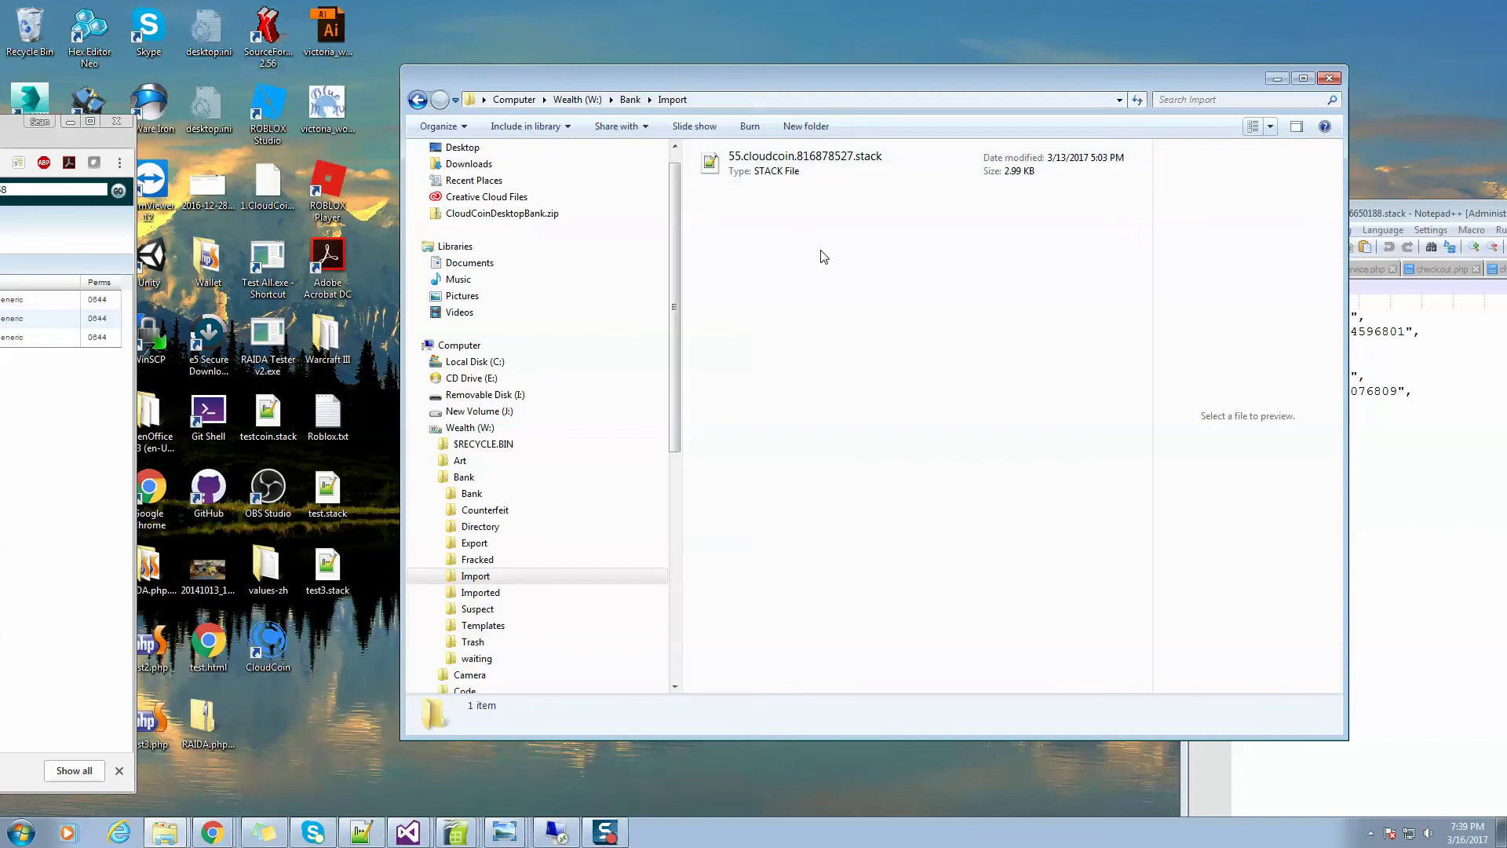
click(1271, 127)
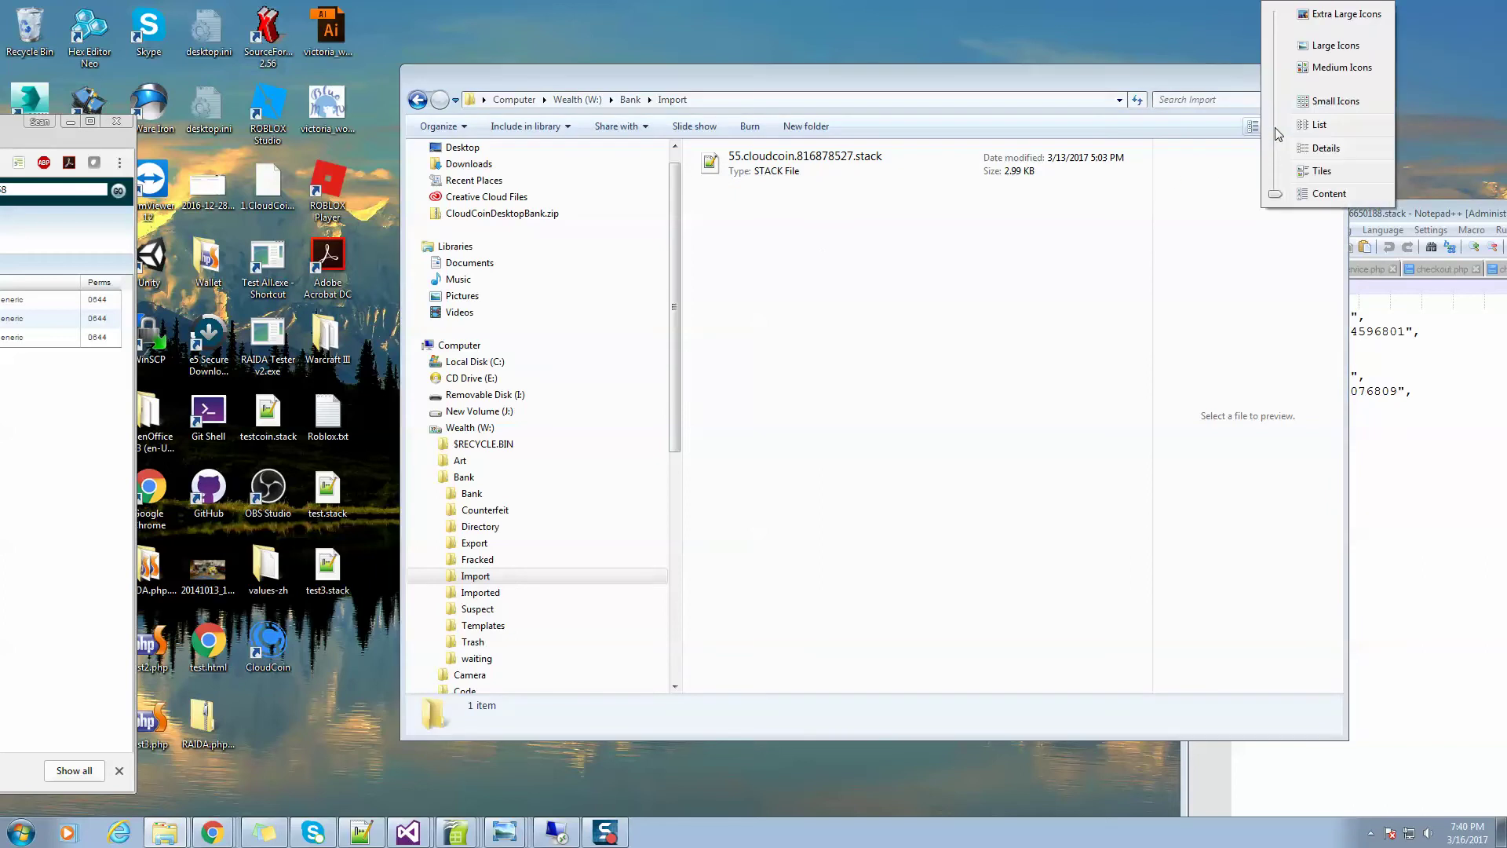
click(1327, 70)
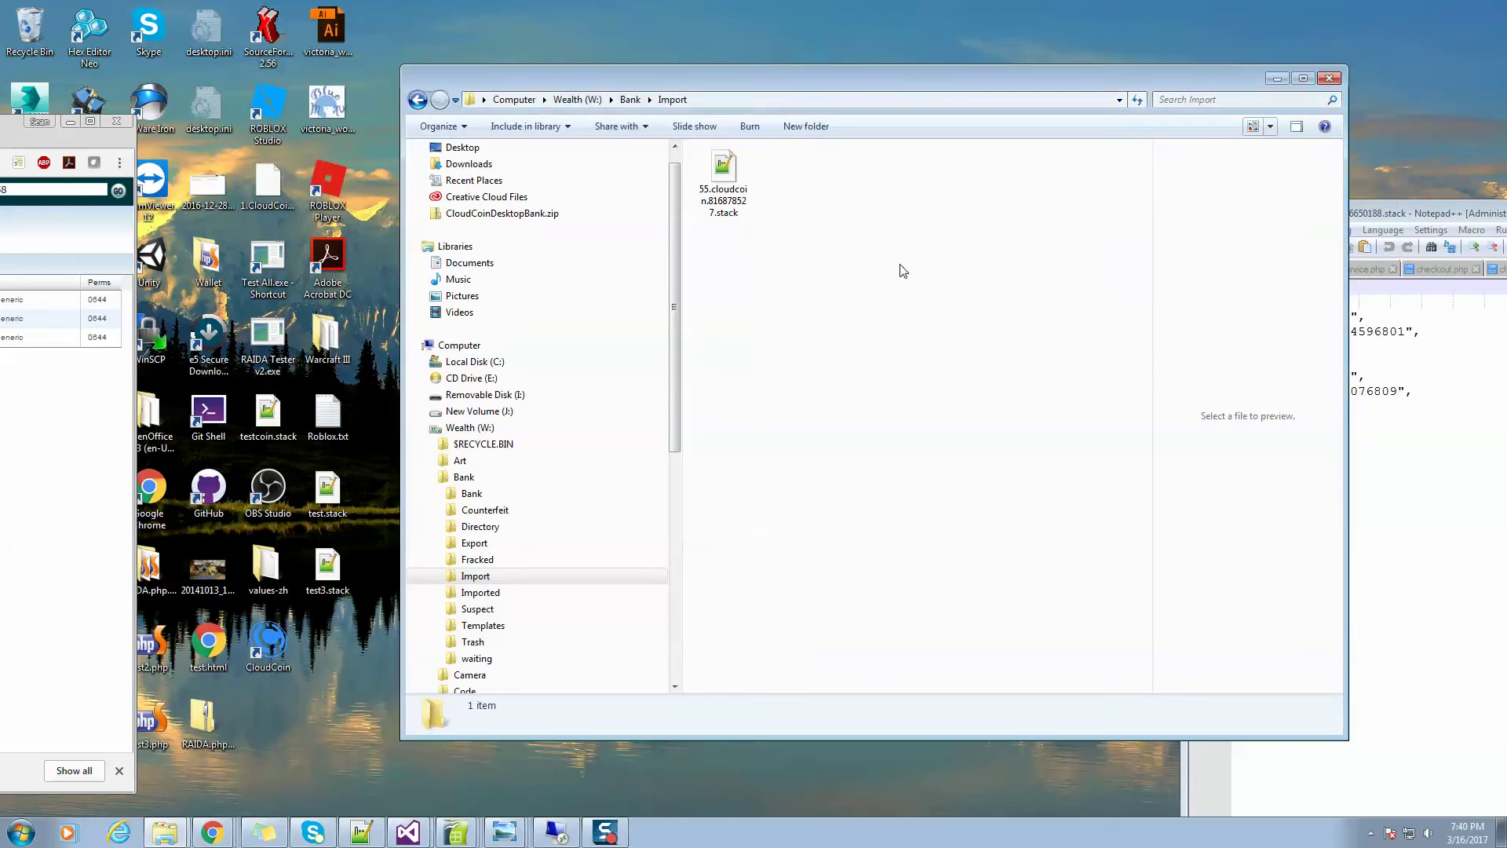
Open 55.cloudcoin.816878527.stack in Notepad++ and examine the first two coin records, including the second coin's network and serial numbers
right_click(723, 178)
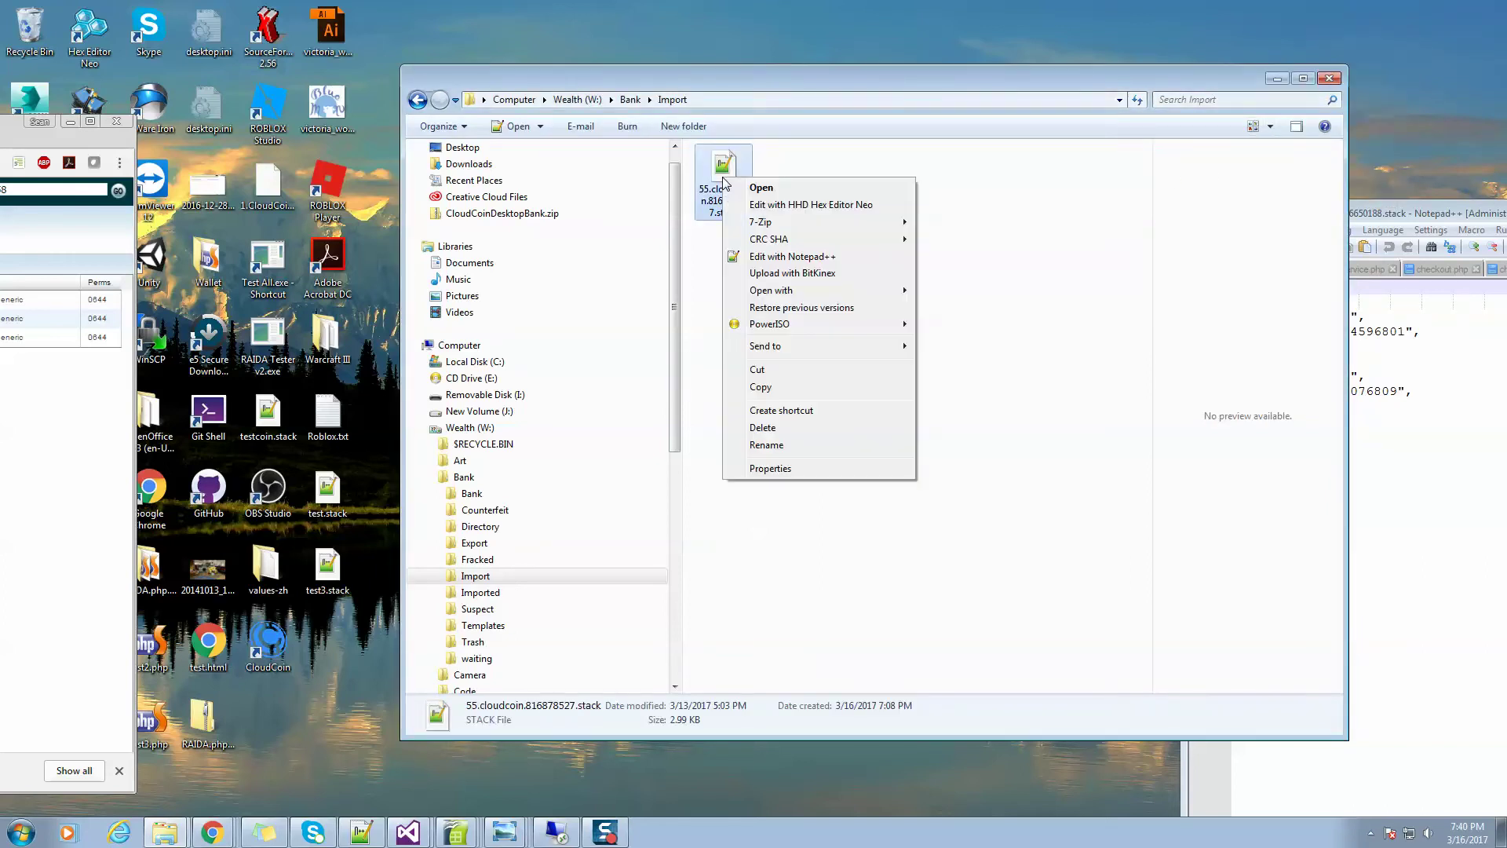
click(789, 257)
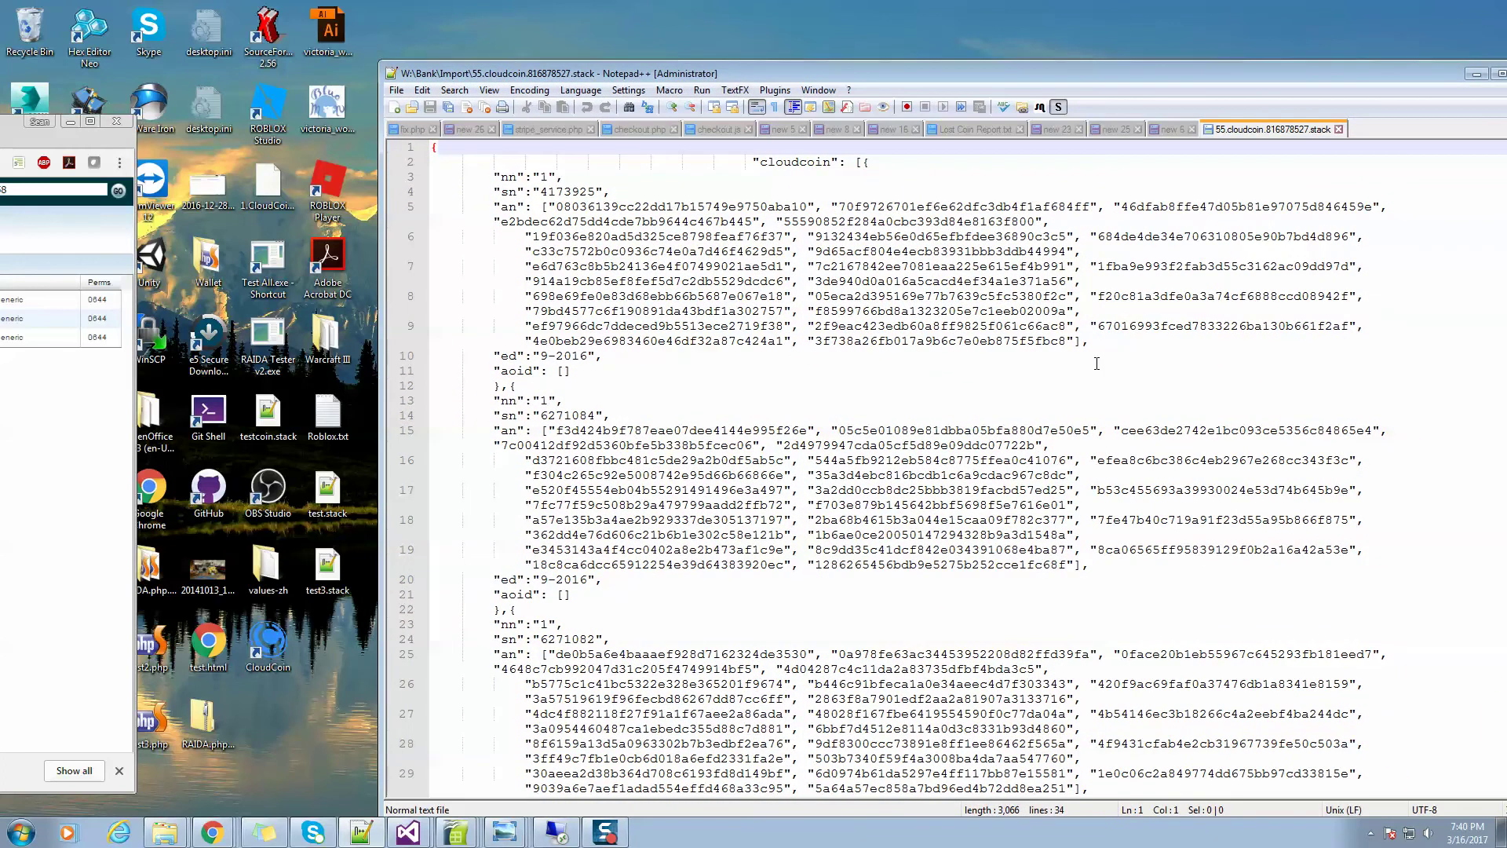
scroll(591, 266, down, 1)
scroll(591, 265, up, 1)
drag(521, 386, 495, 177)
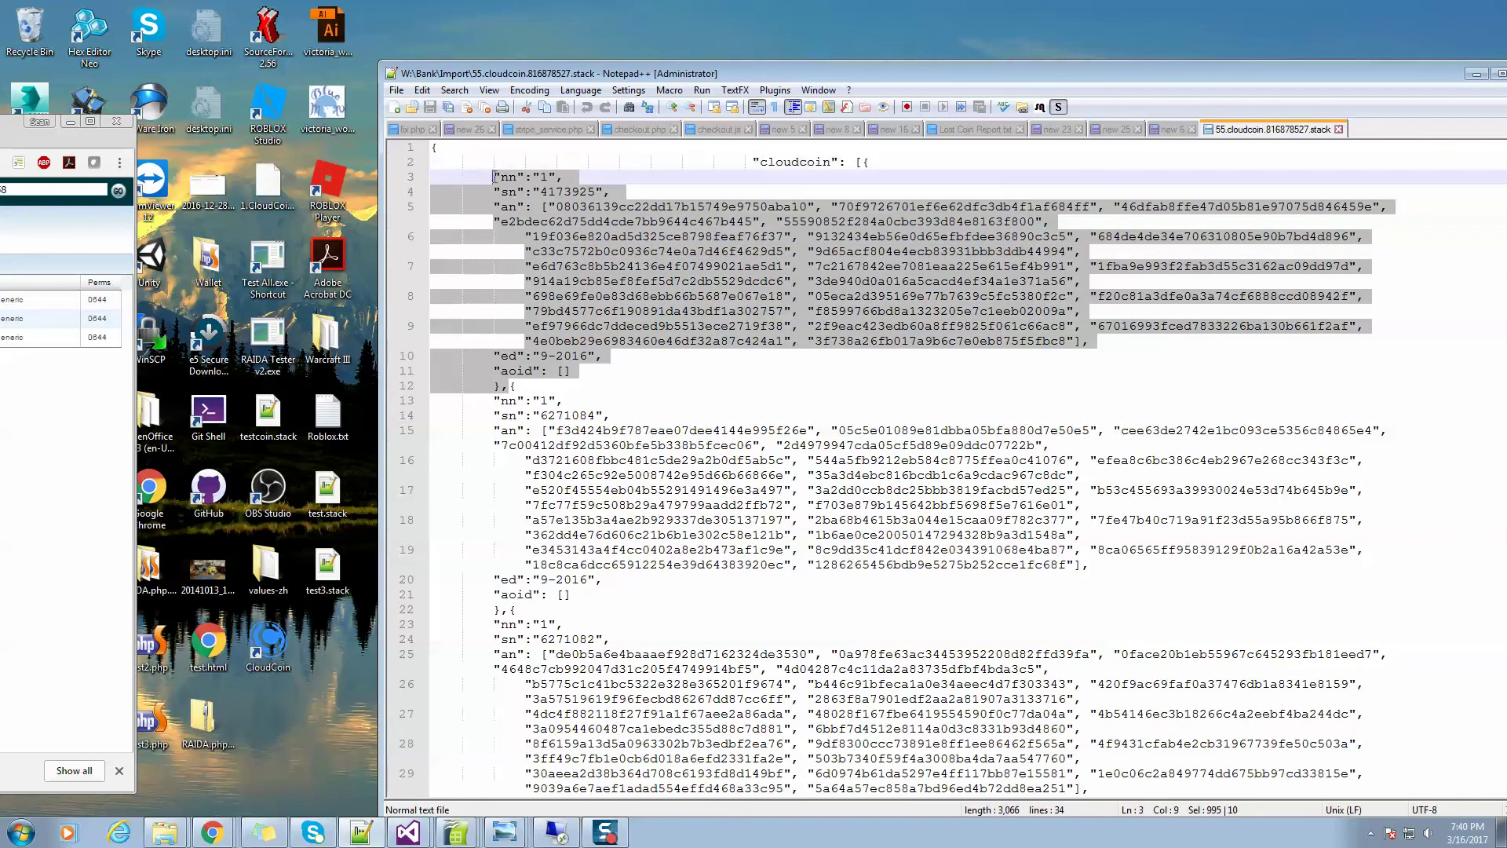
drag(489, 399, 534, 493)
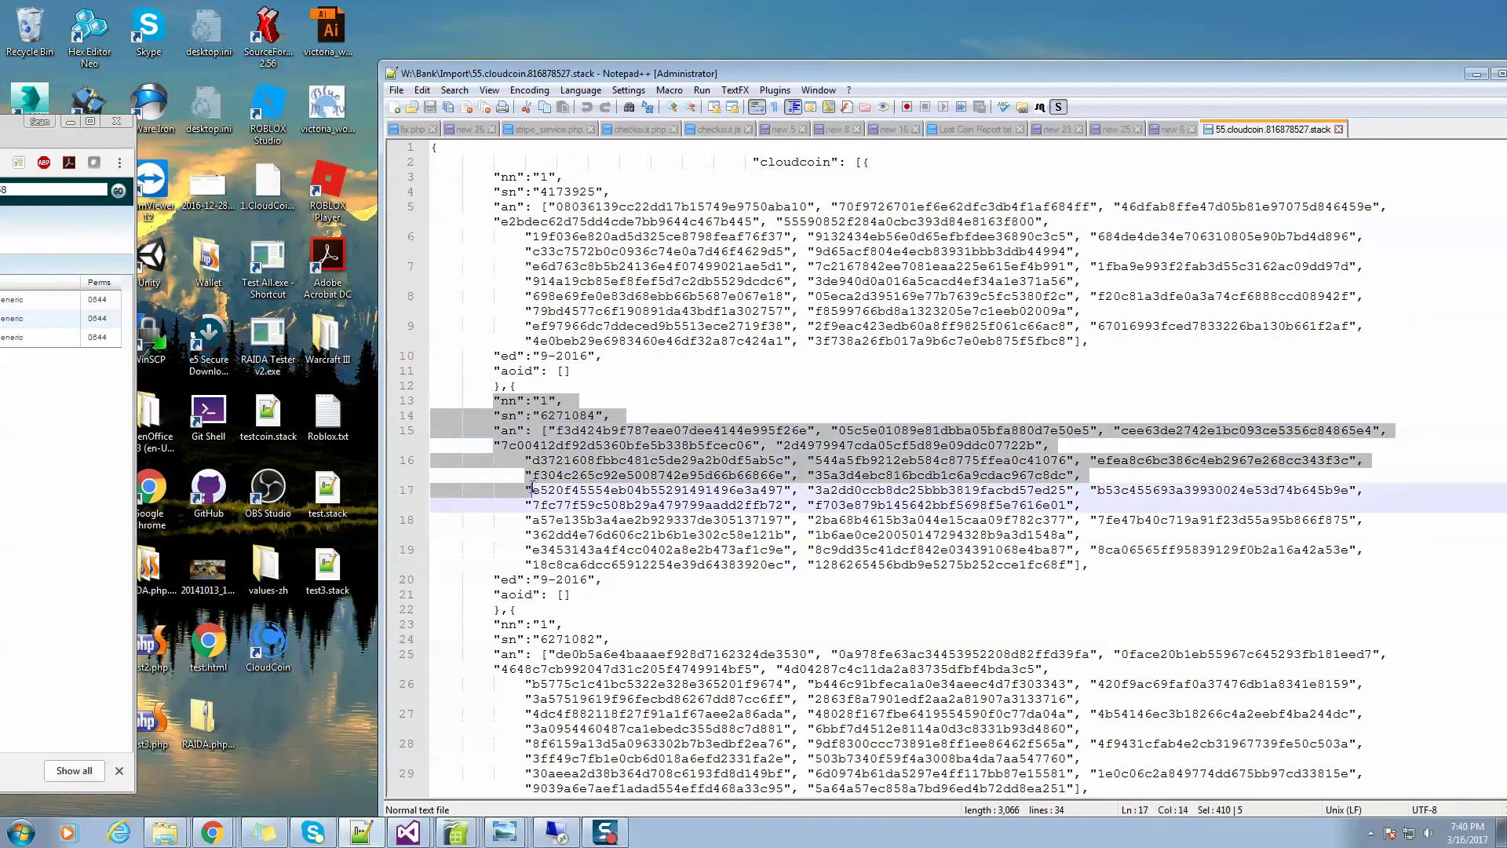
double_click(511, 402)
click(550, 402)
double_click(554, 416)
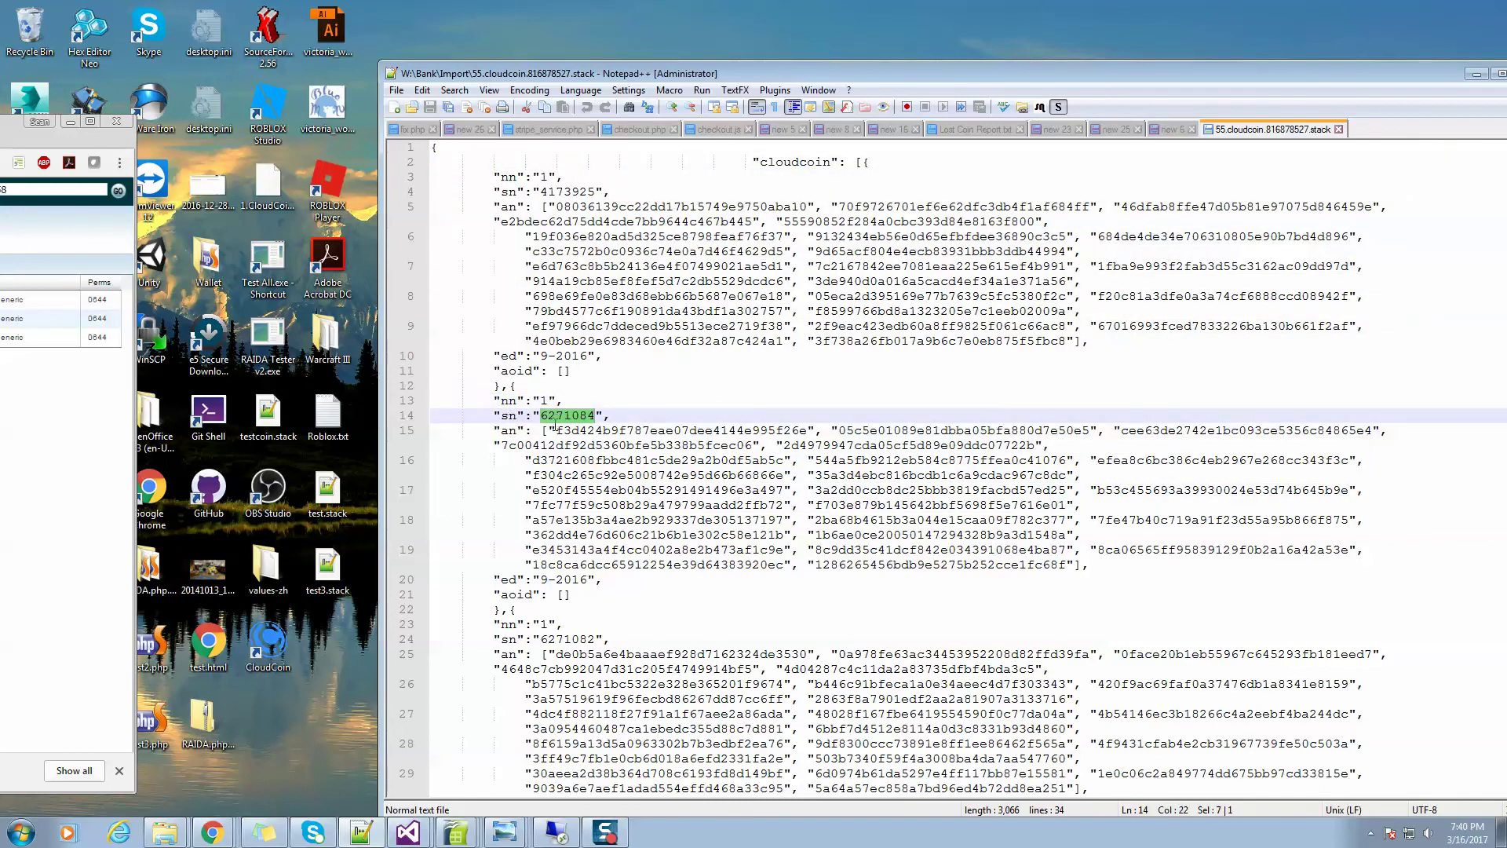
Examine the authenticity numbers of the second and third coin records, and move the editor clear of the file list
scroll(555, 426, down, 2)
drag(611, 374, 638, 461)
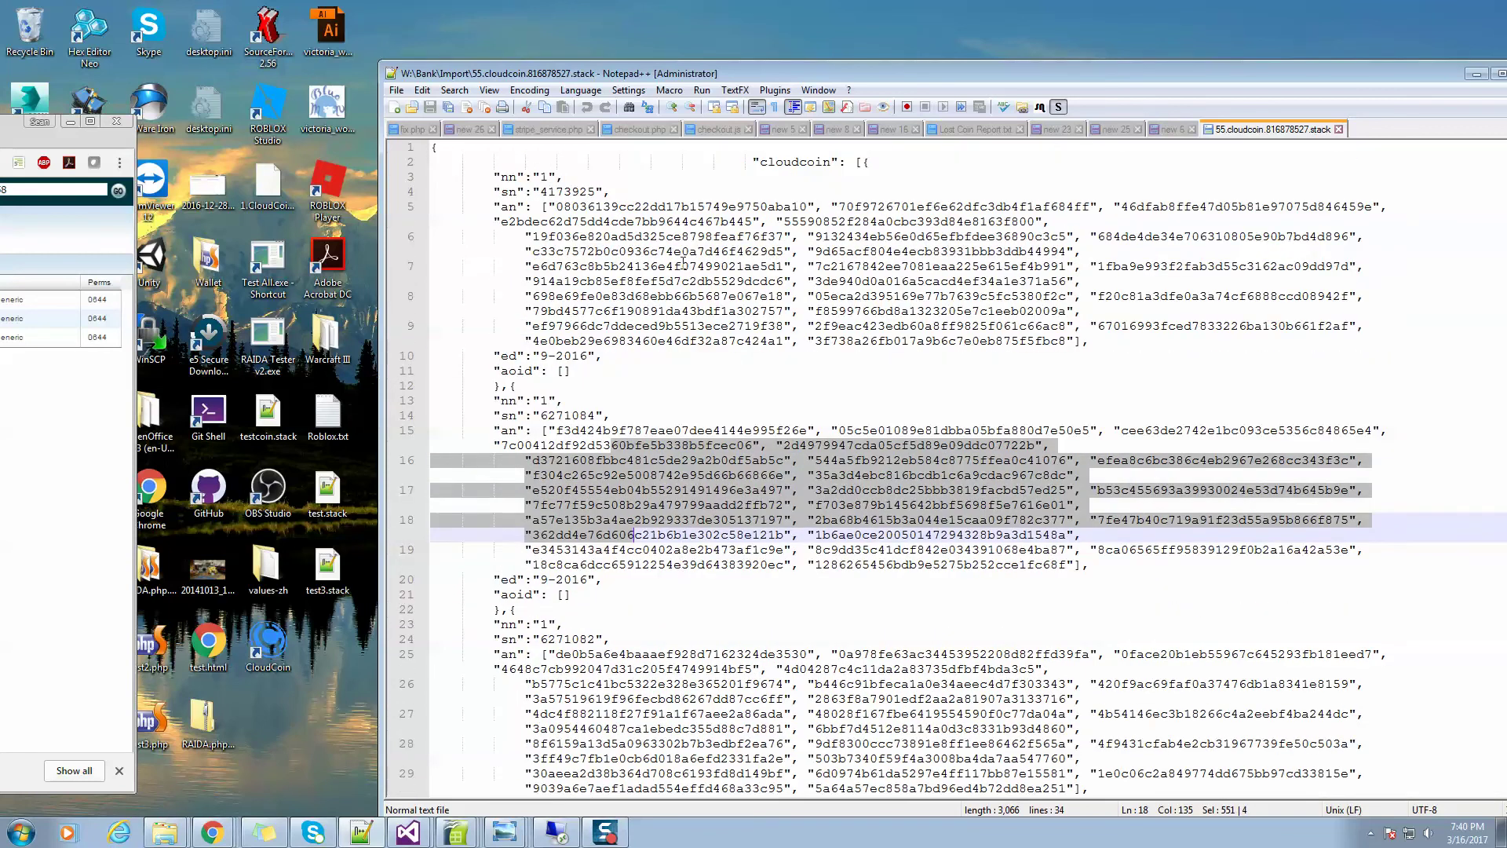
key(ctrl+z)
key(ctrl+y)
drag(680, 669, 689, 698)
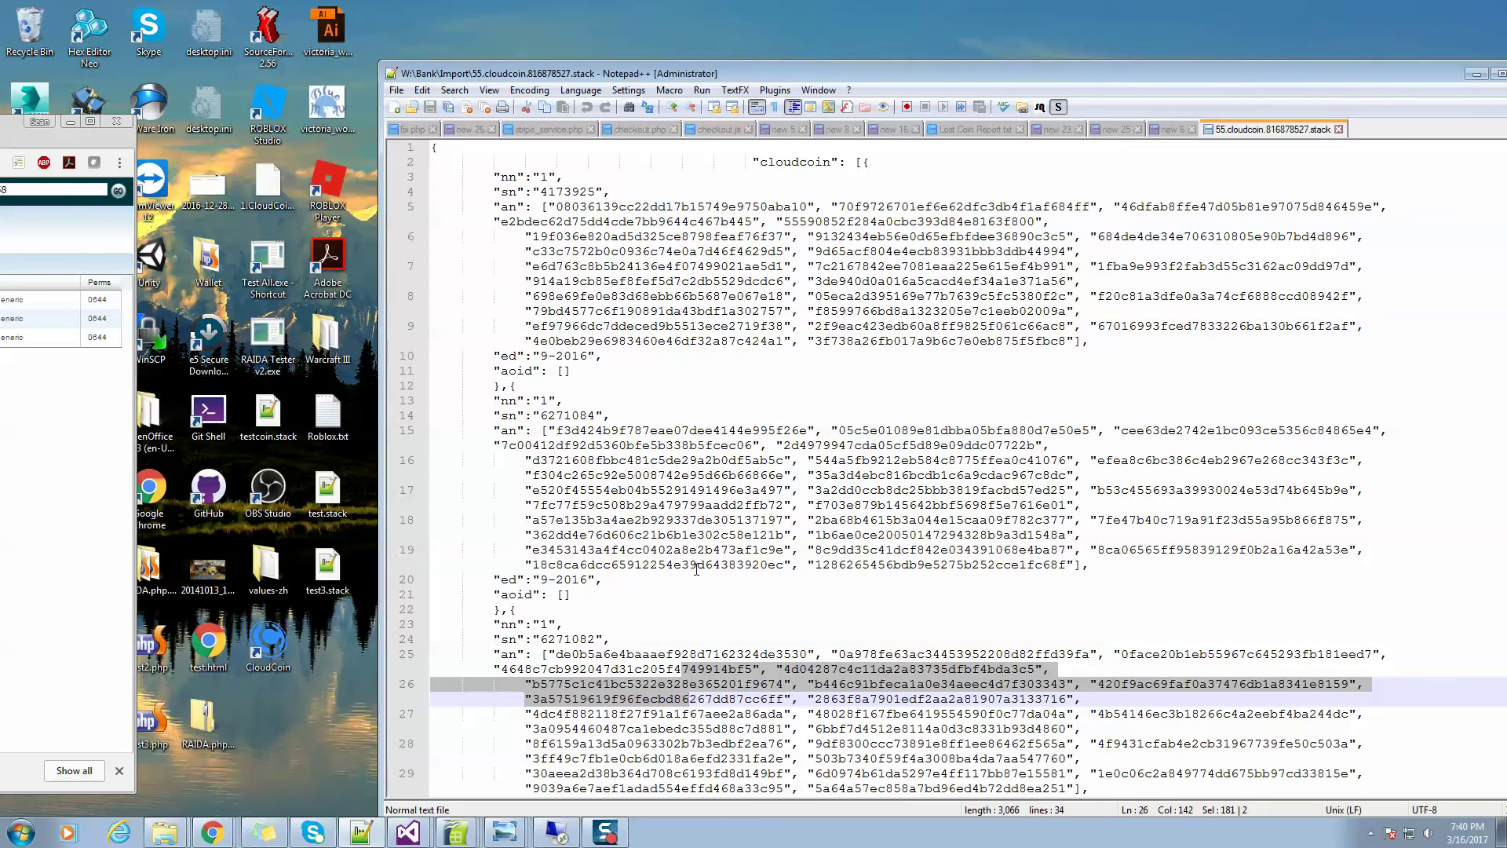
scroll(696, 569, down, 2)
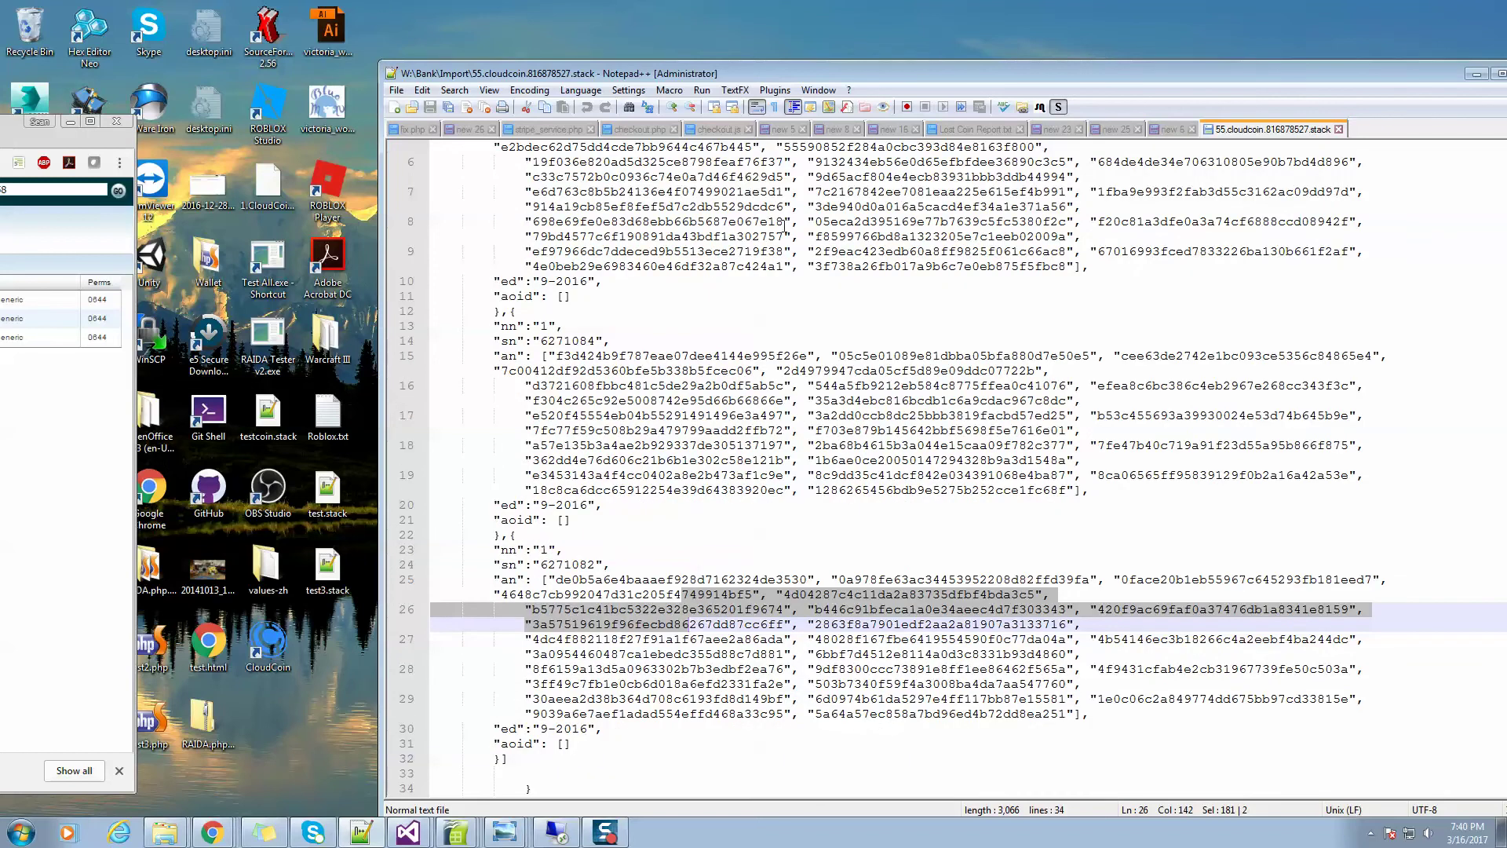
drag(761, 72, 1506, 146)
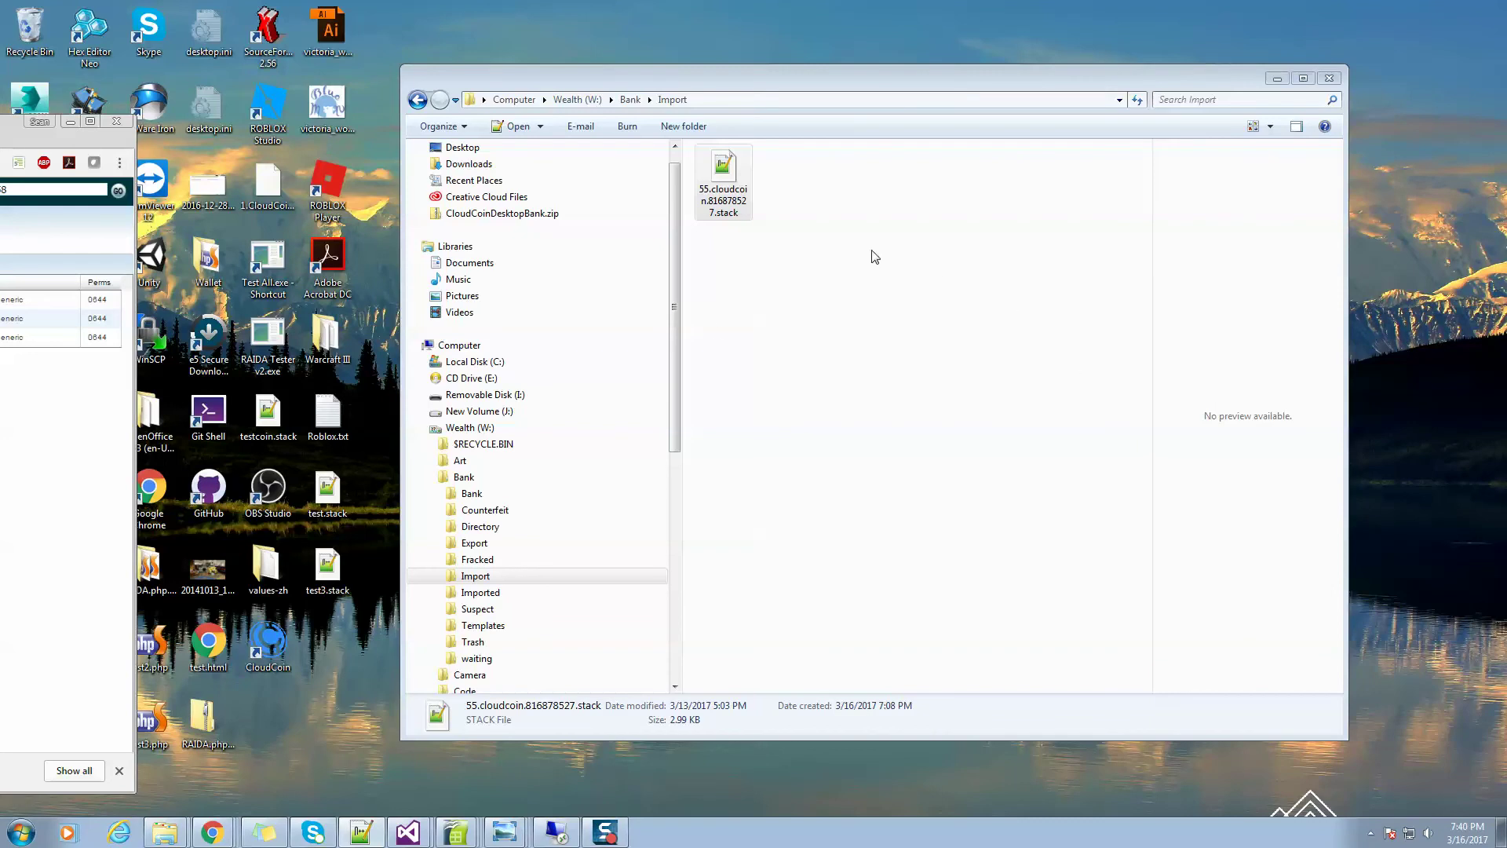
Relaunch Foundation.exe from the Bank folder and run the "import" command in its console
click(629, 100)
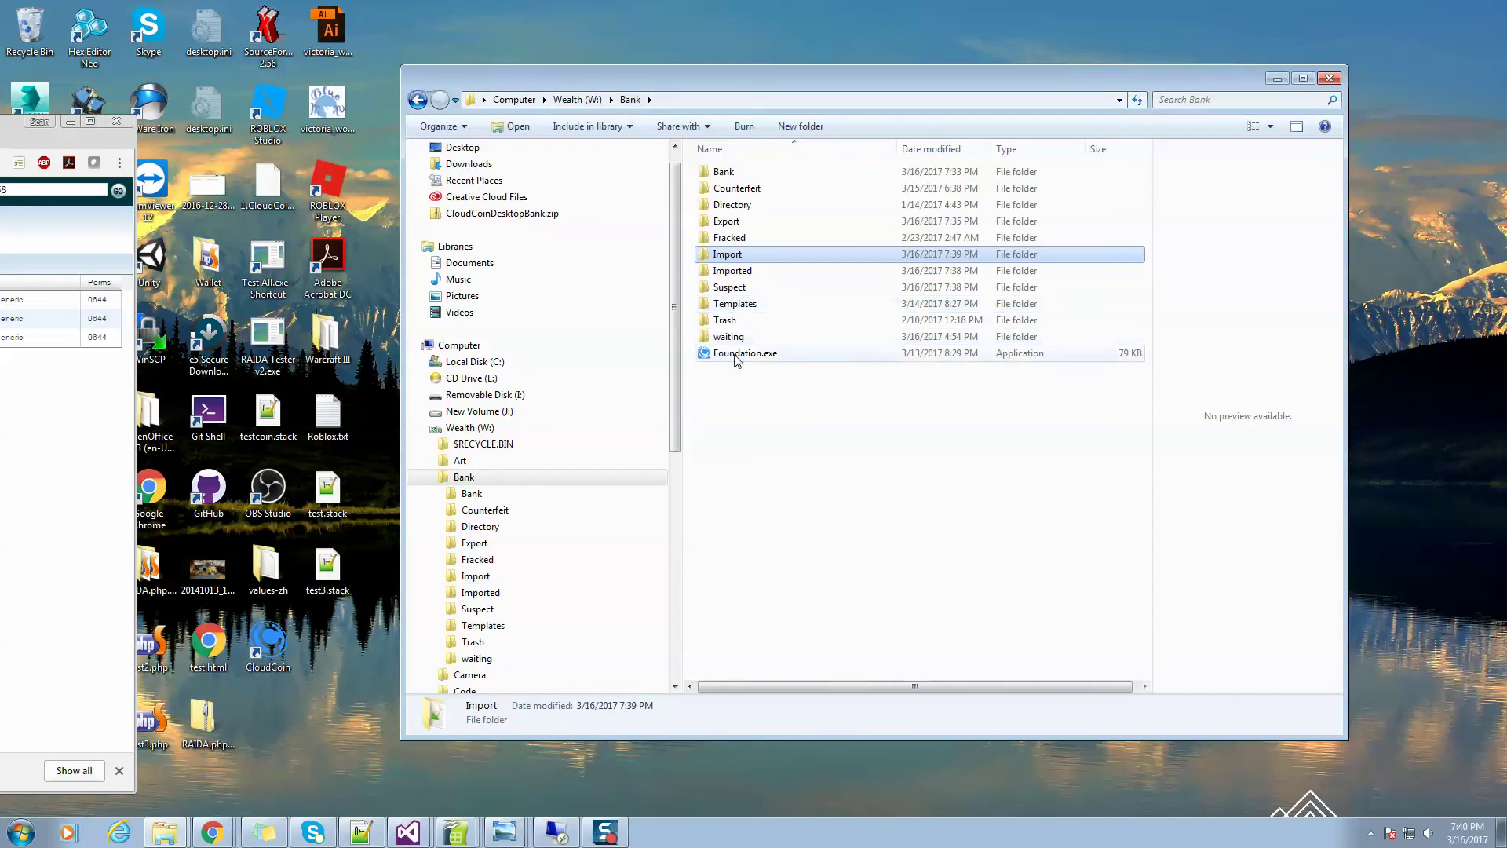
double_click(774, 352)
drag(384, 96, 822, 219)
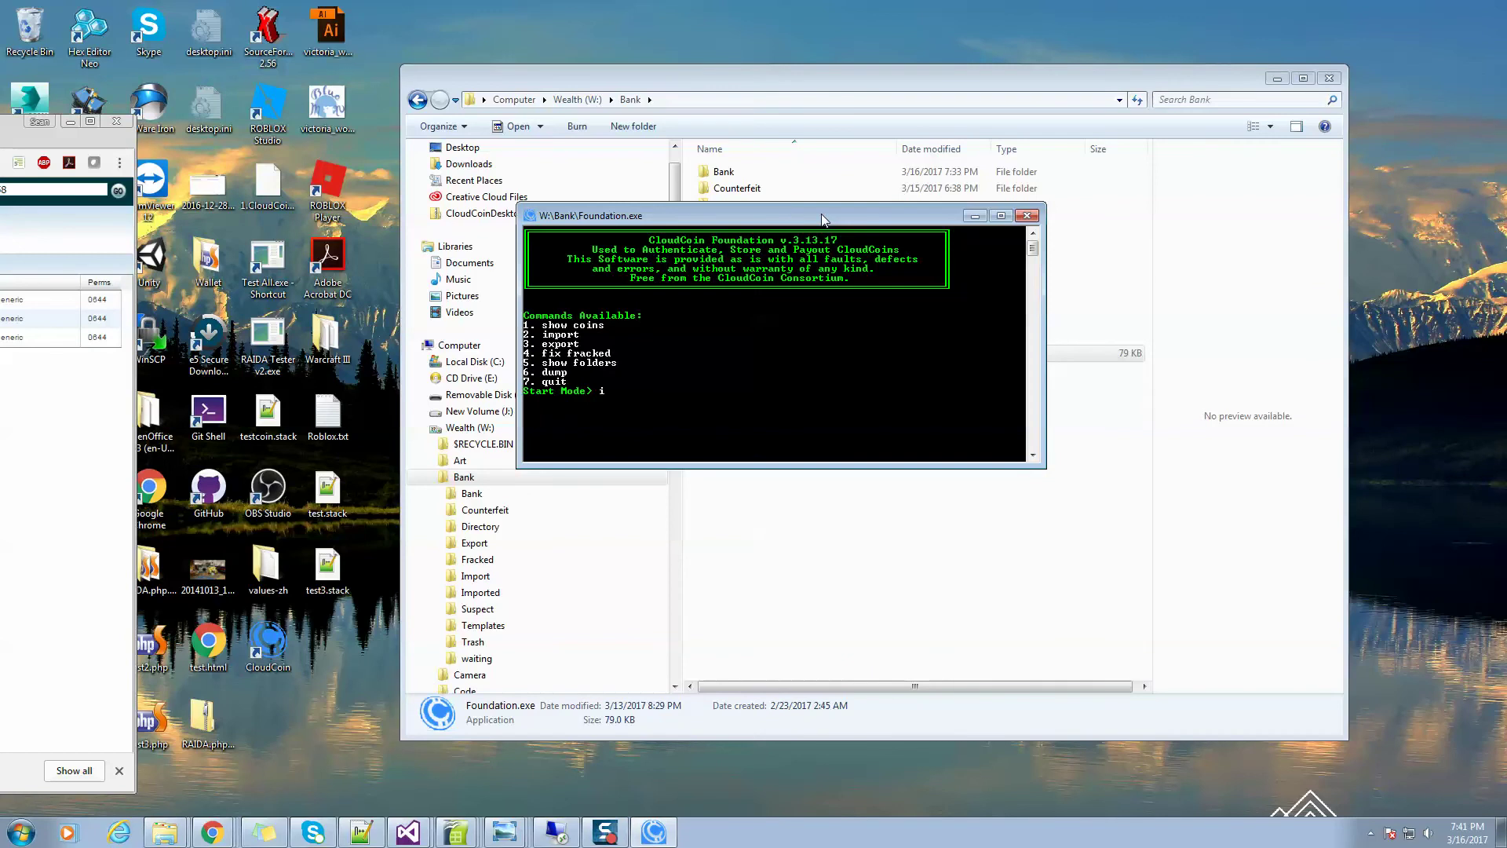
text(import)
key(Return)
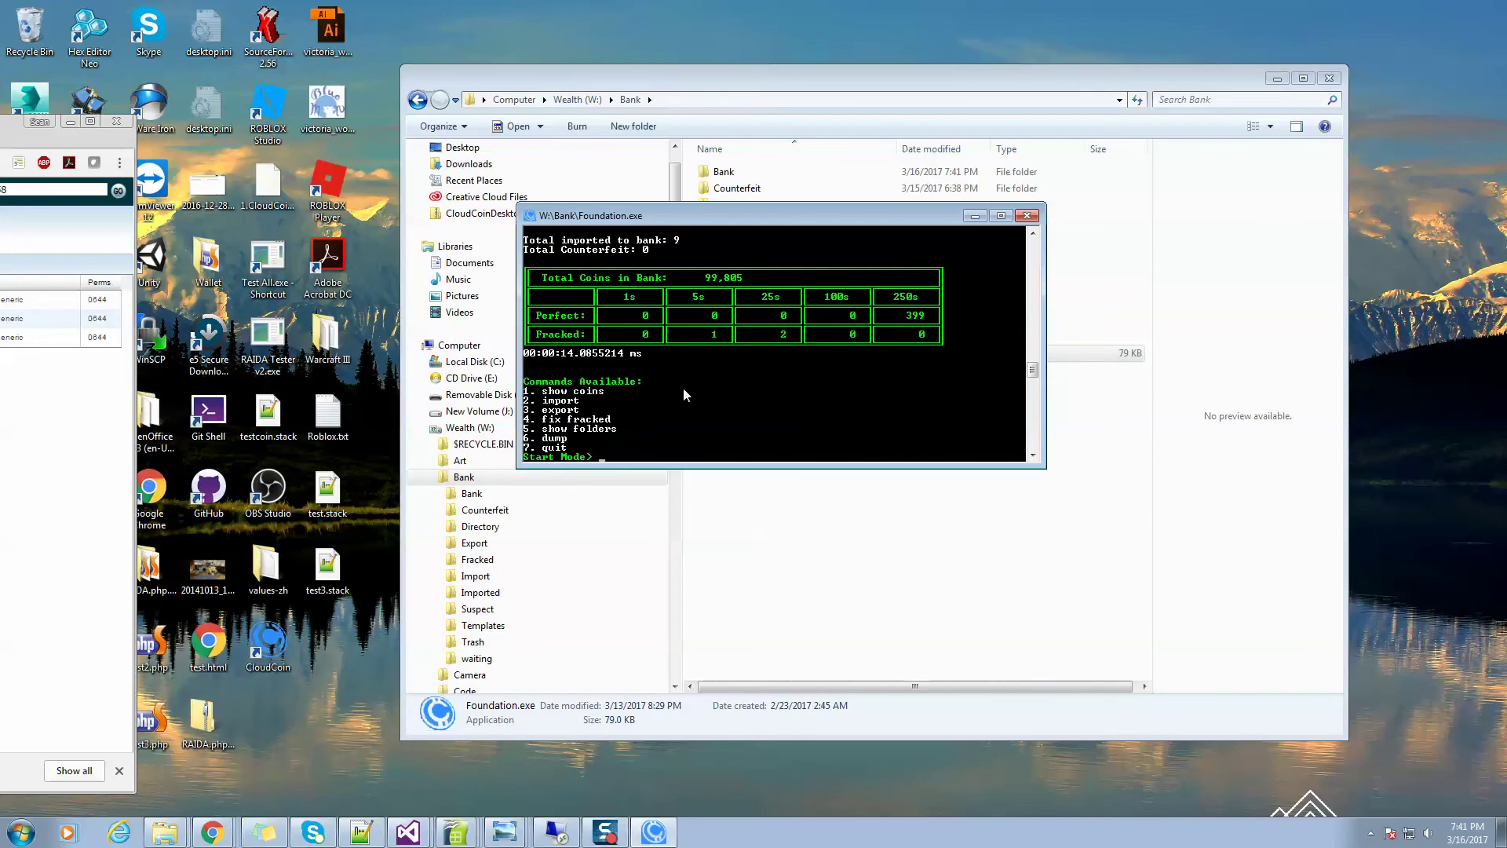
Review the authenticity reports of the imported coins and the import summary in the console output
drag(1035, 369, 1033, 274)
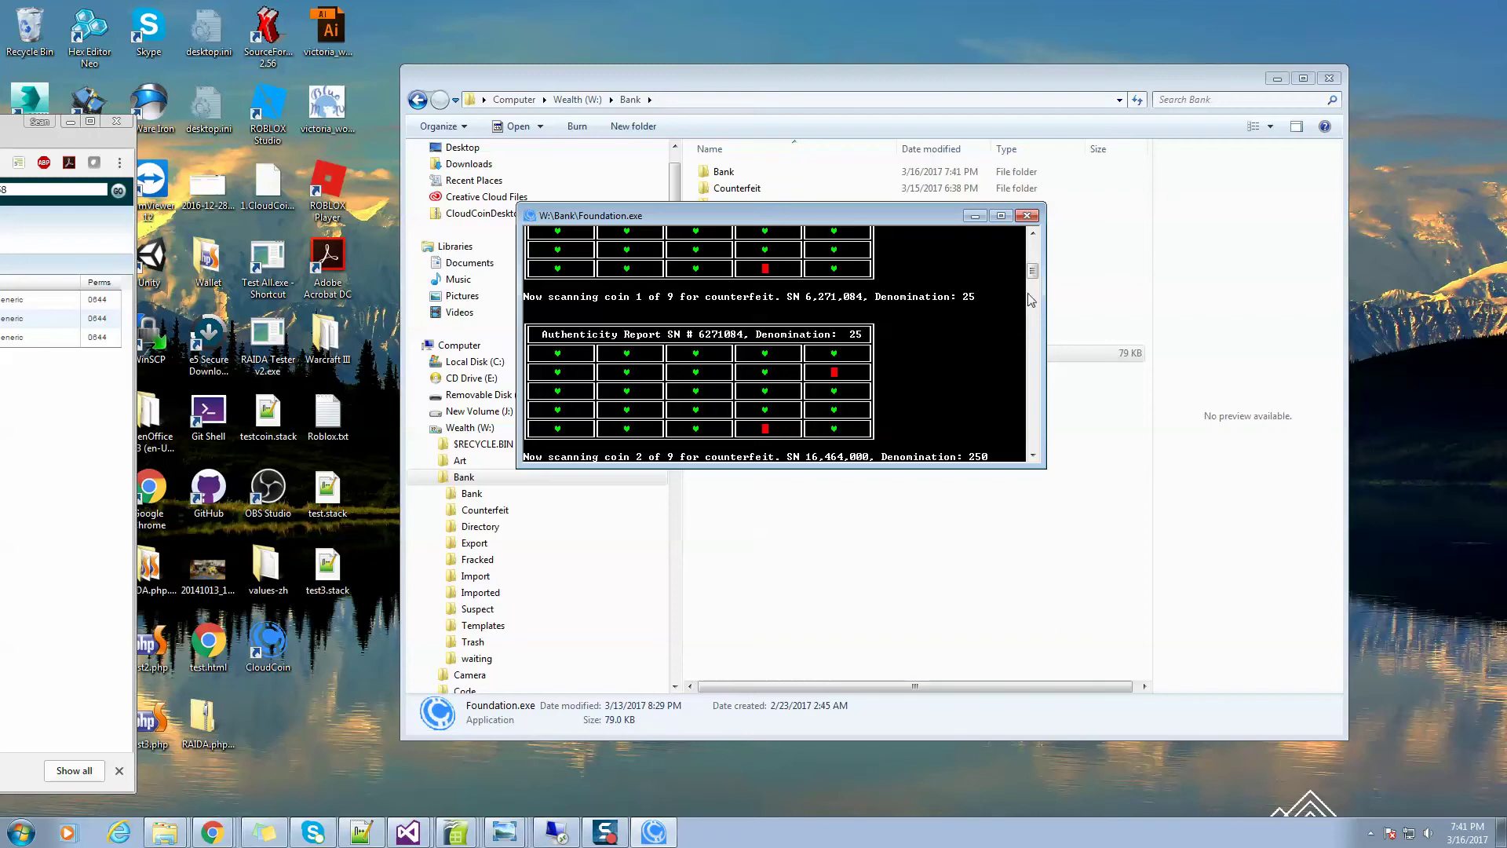
drag(1034, 276, 1034, 342)
scroll(966, 306, up, 10)
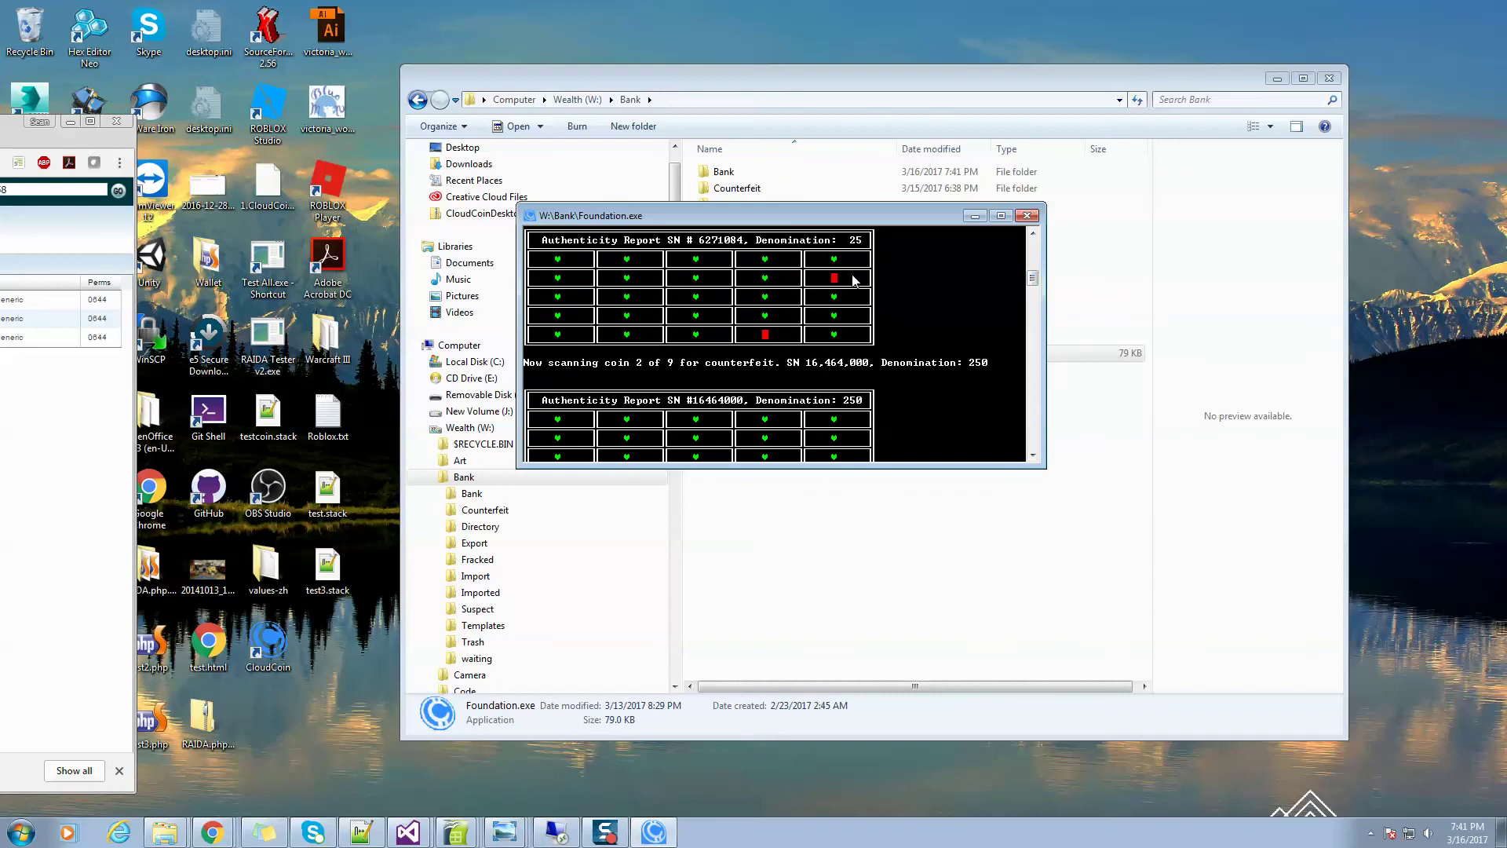
drag(1030, 276, 1030, 368)
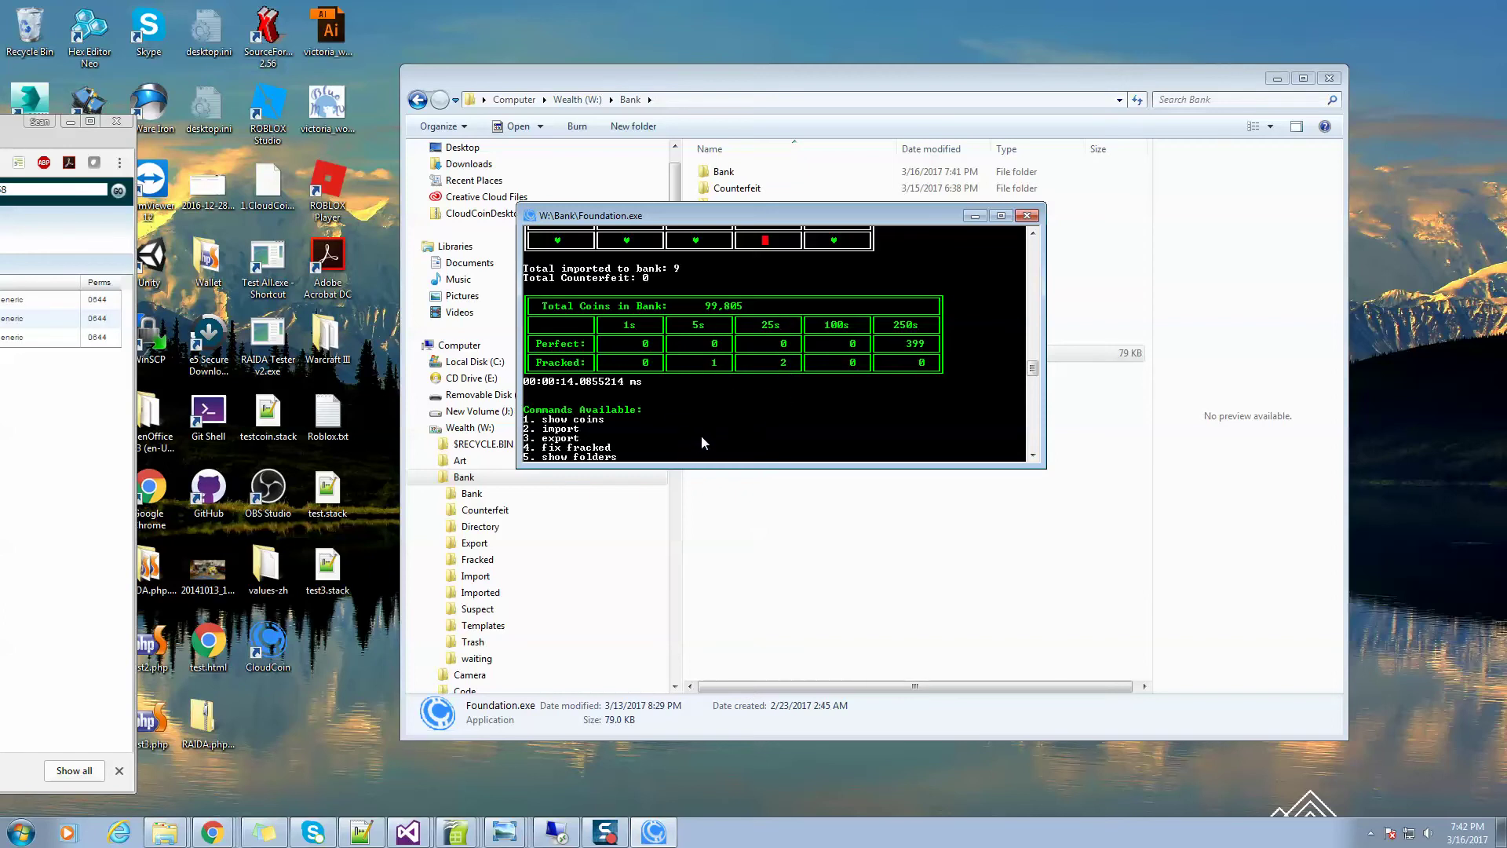
Run the "fix fracked" command and review the authenticity reports it outputs
scroll(1028, 369, down, 2)
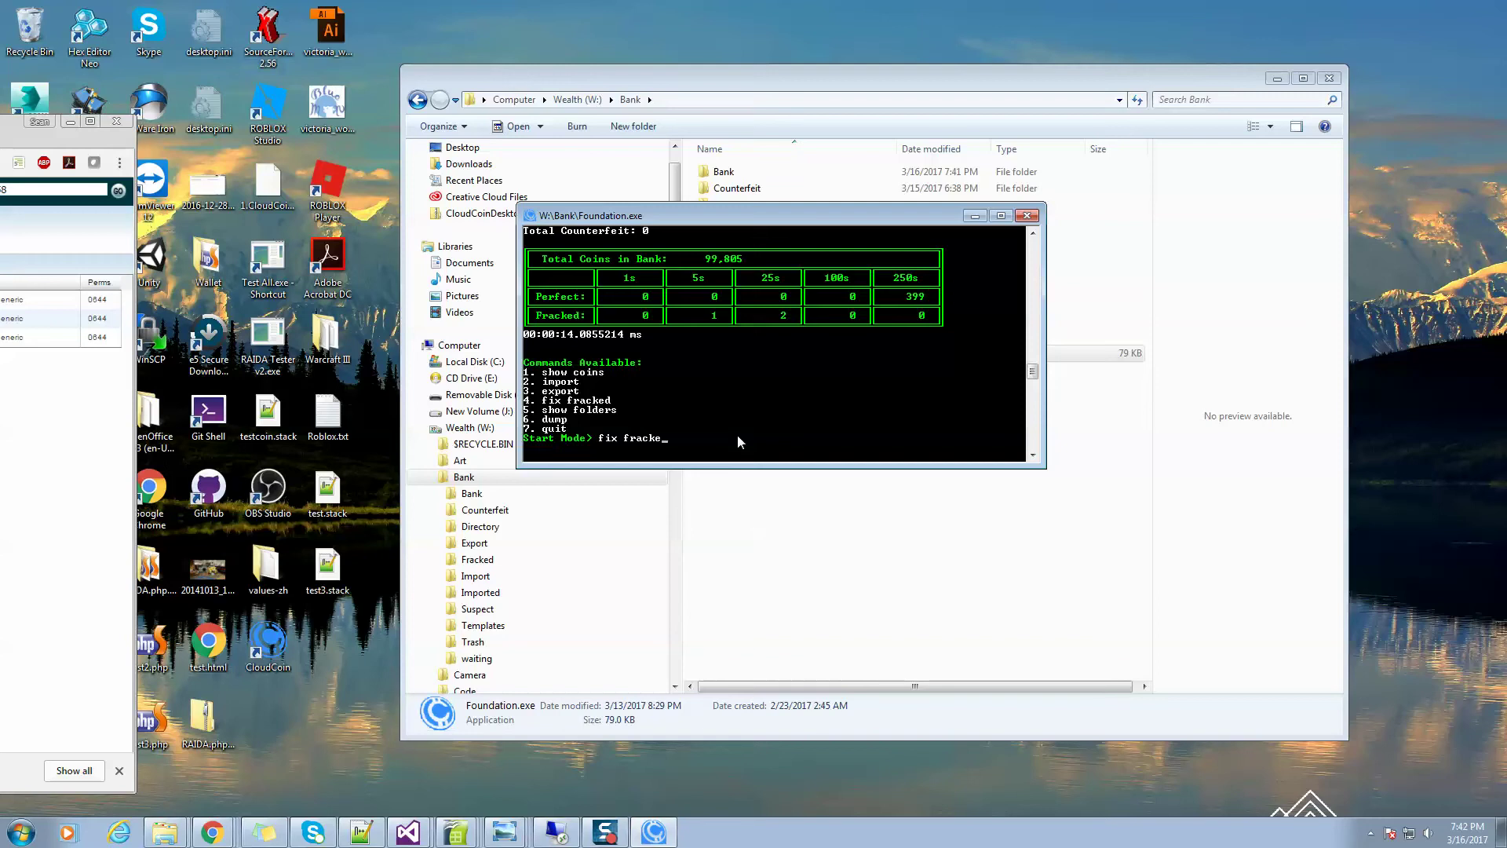
key(Return)
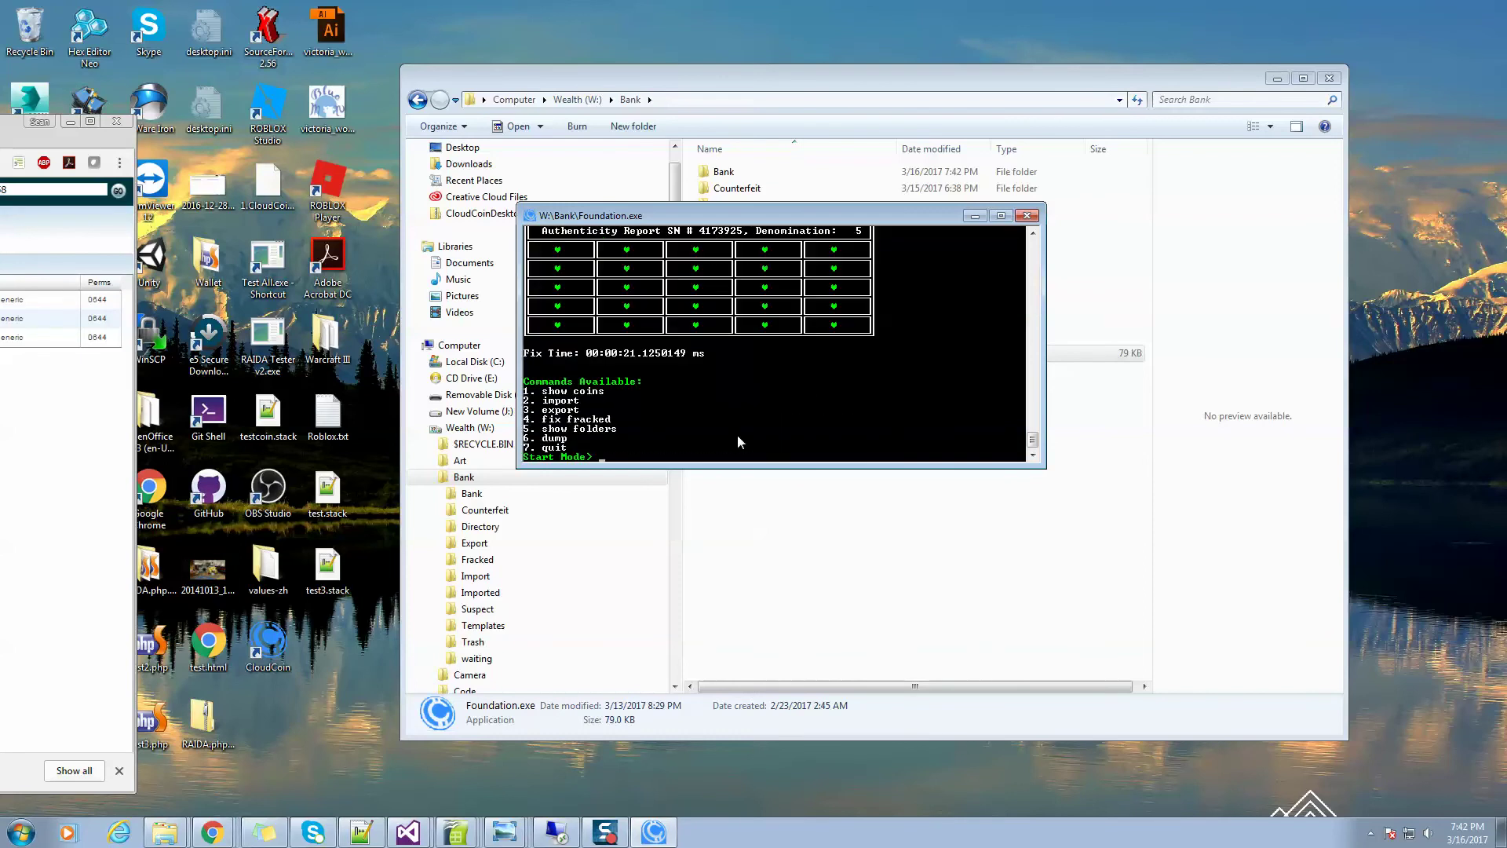
drag(1032, 439, 1034, 401)
scroll(1032, 402, down, 15)
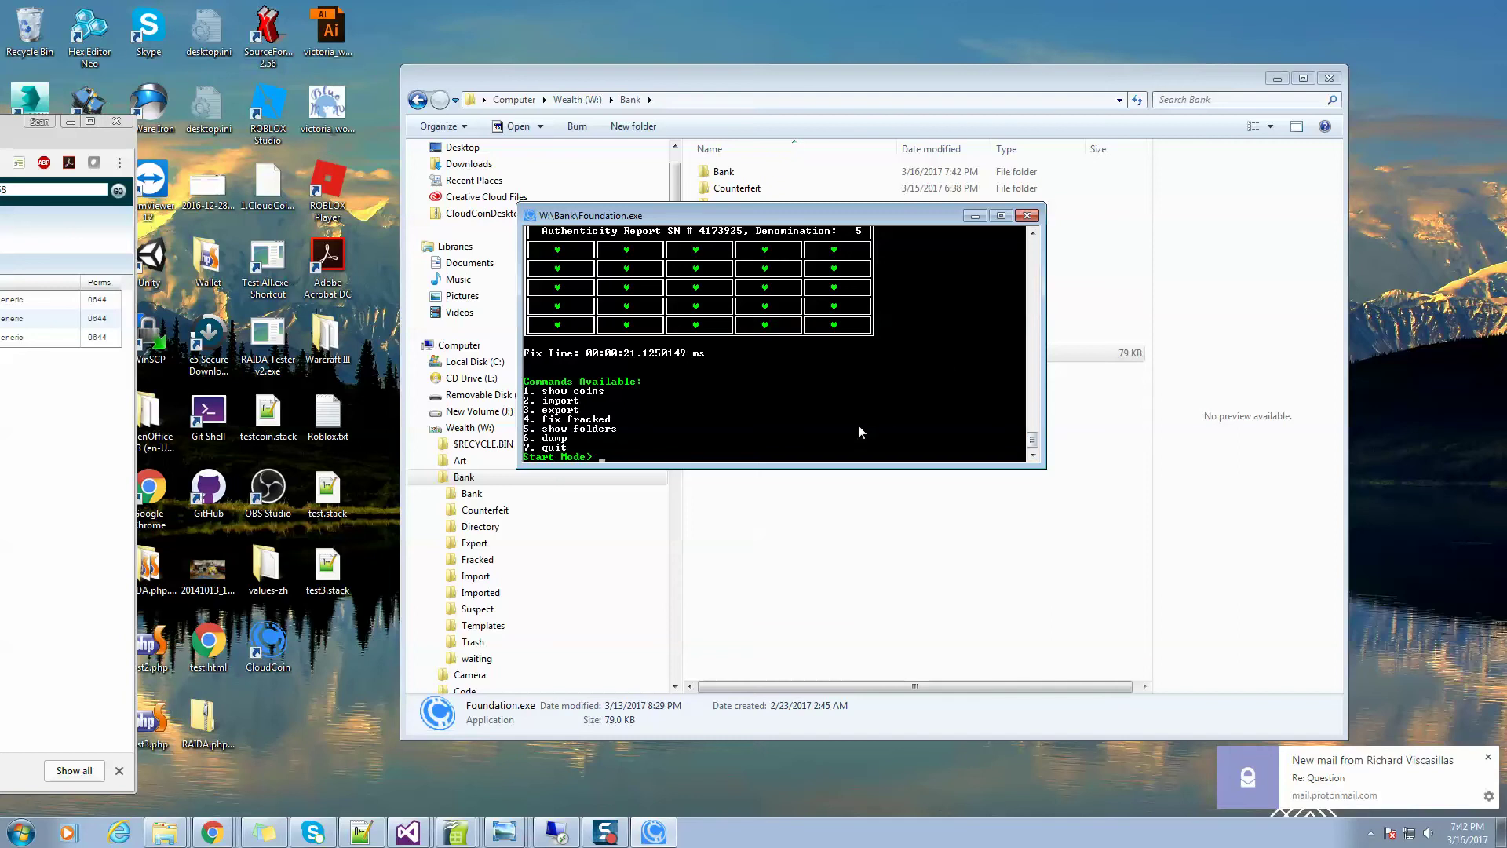
Run the "show coins" command to check the bank's perfect and fracked coins
text(how coins)
key(Return)
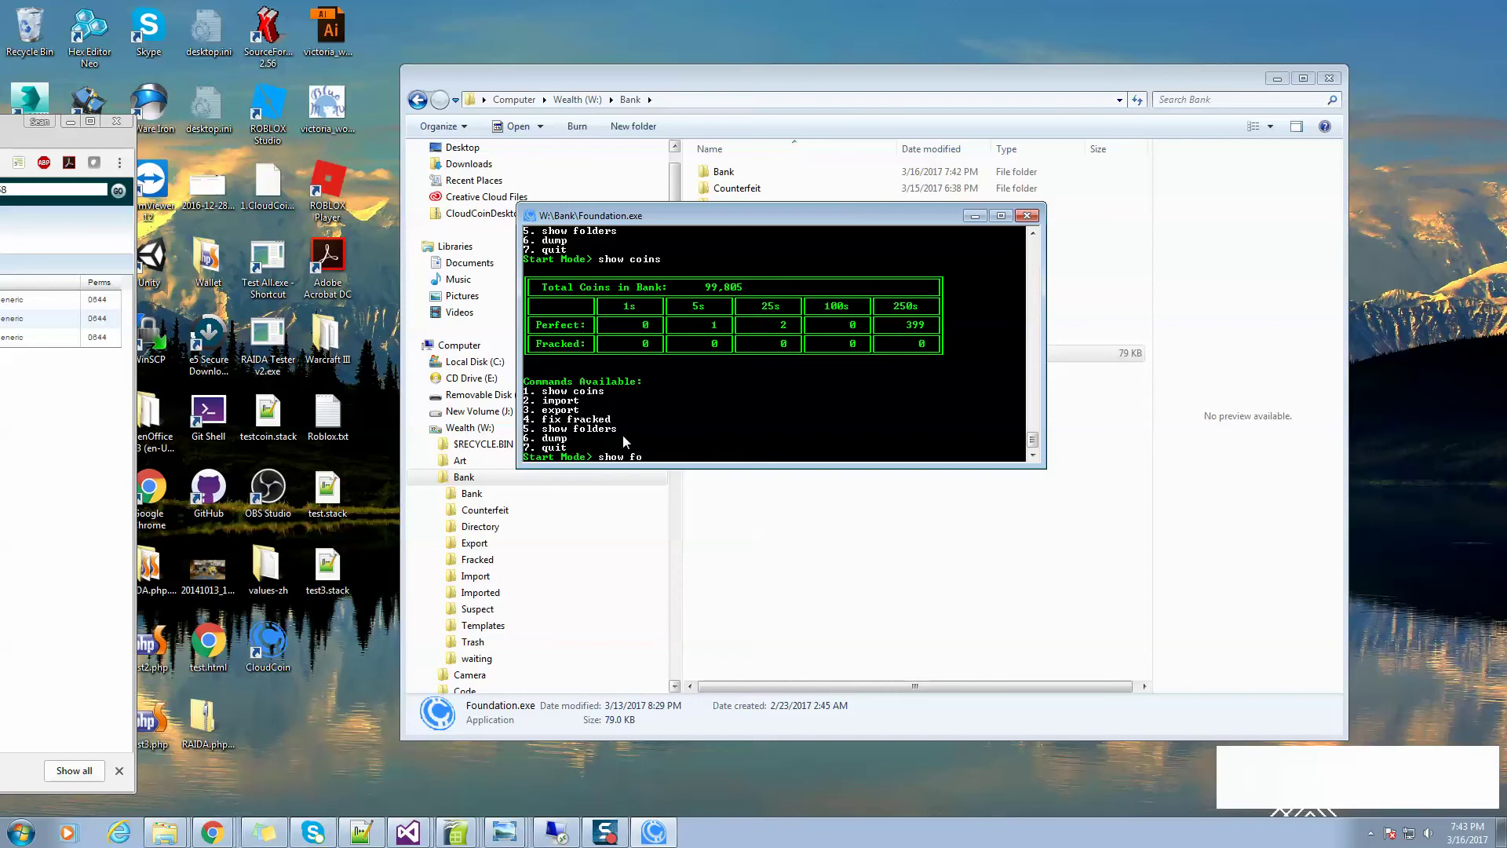
Run the "show folders" command and arrange the console and Bank folder windows to compare the listed paths with the folders
text(s)
key(Return)
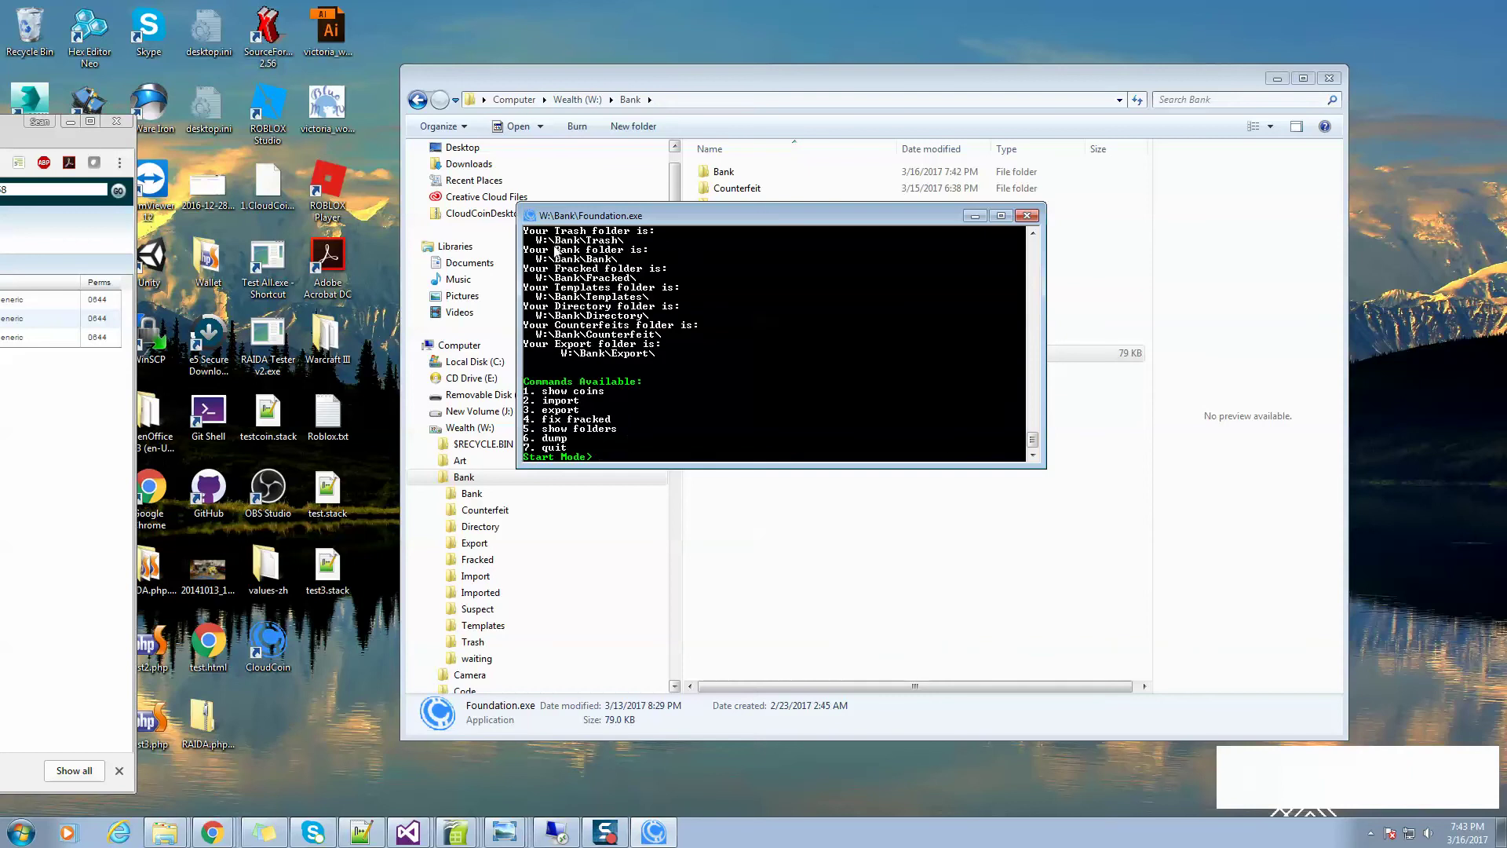
click(746, 89)
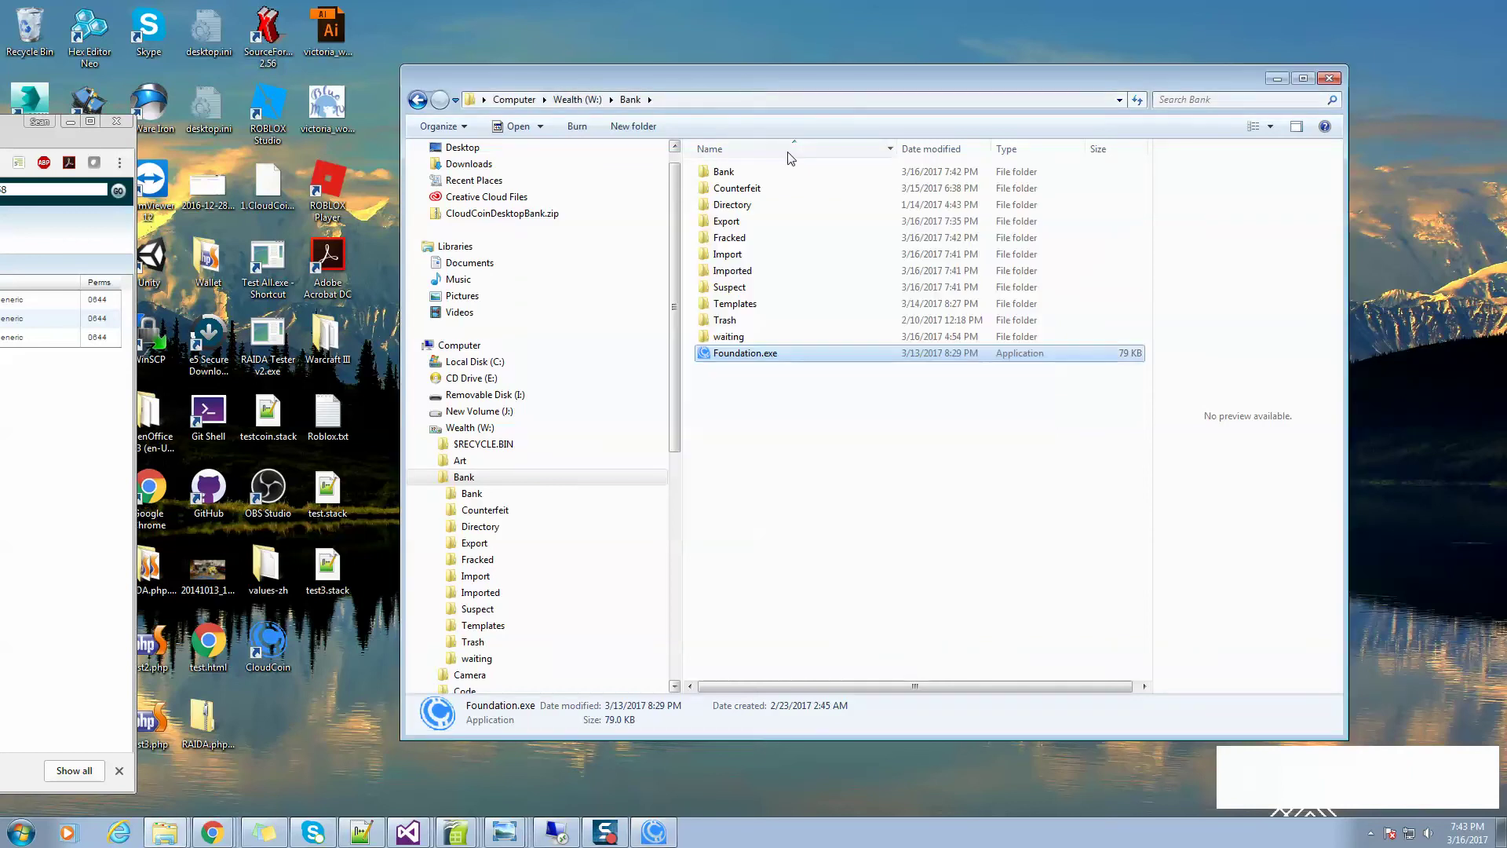
drag(681, 85, 677, 291)
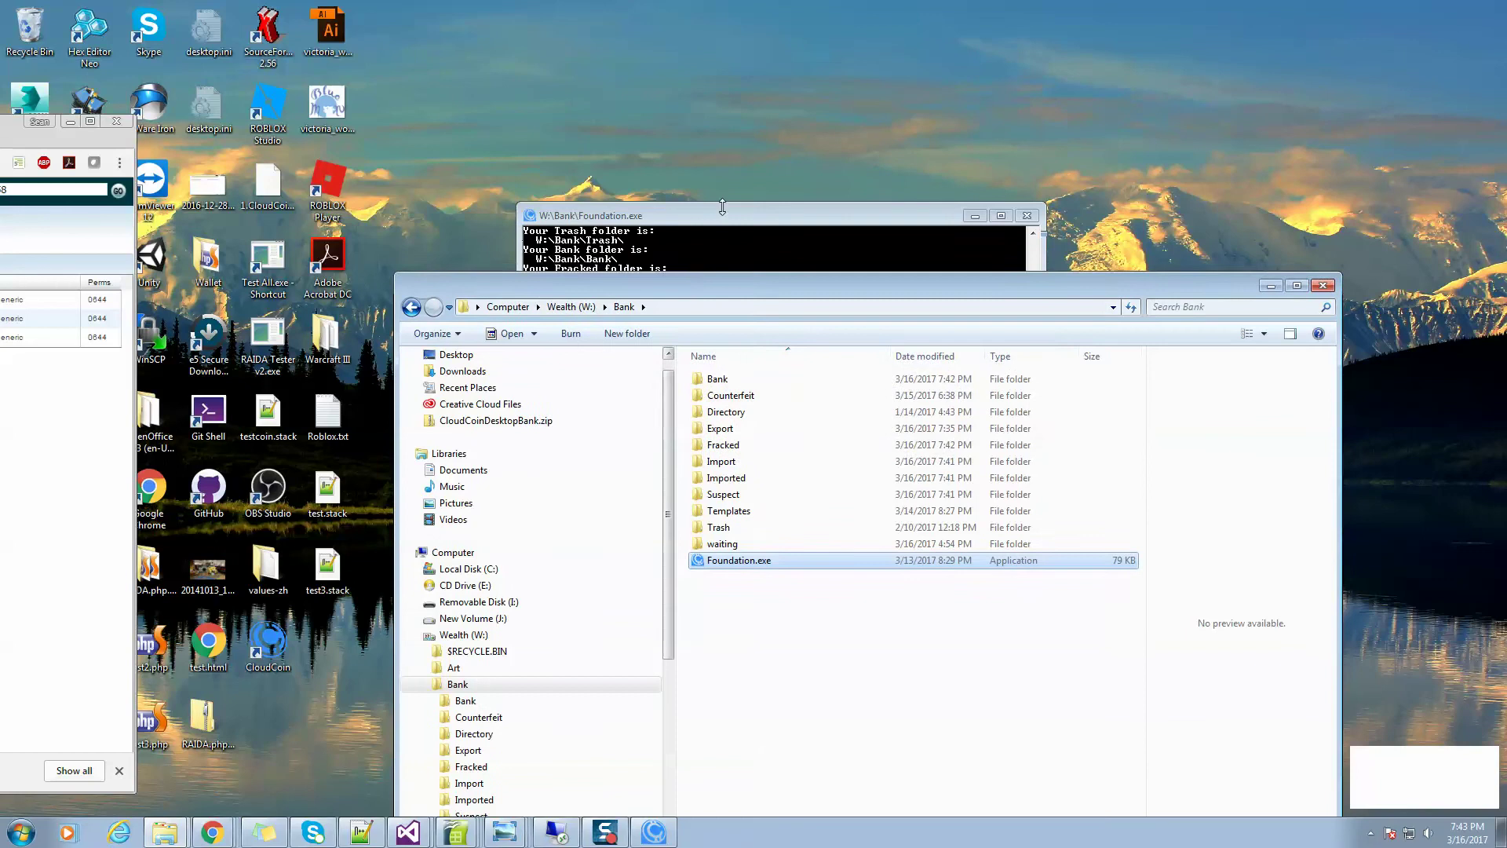
click(689, 267)
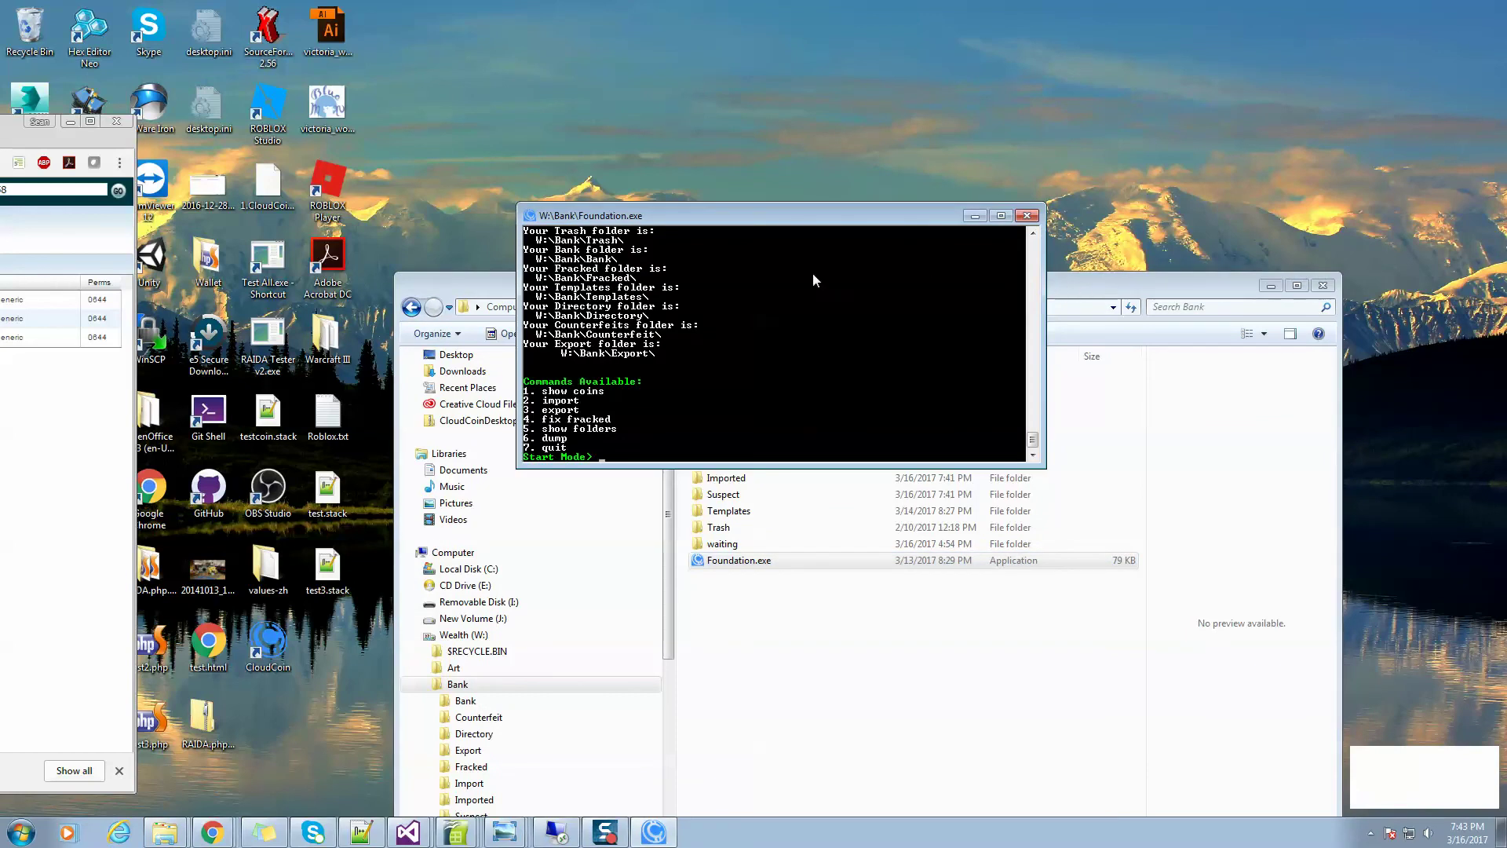
drag(758, 218, 734, 153)
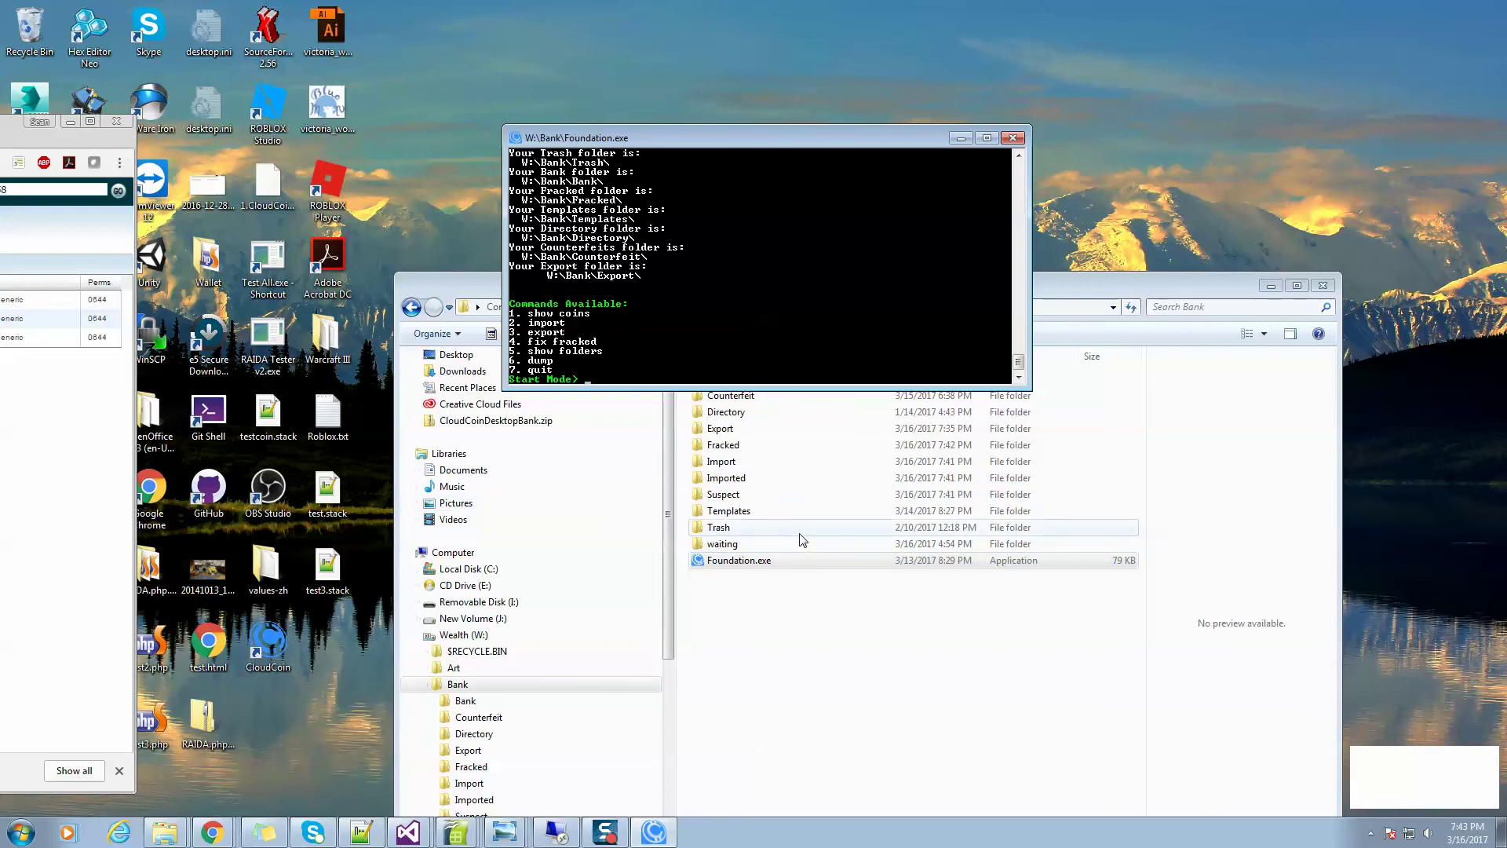
drag(685, 140, 676, 133)
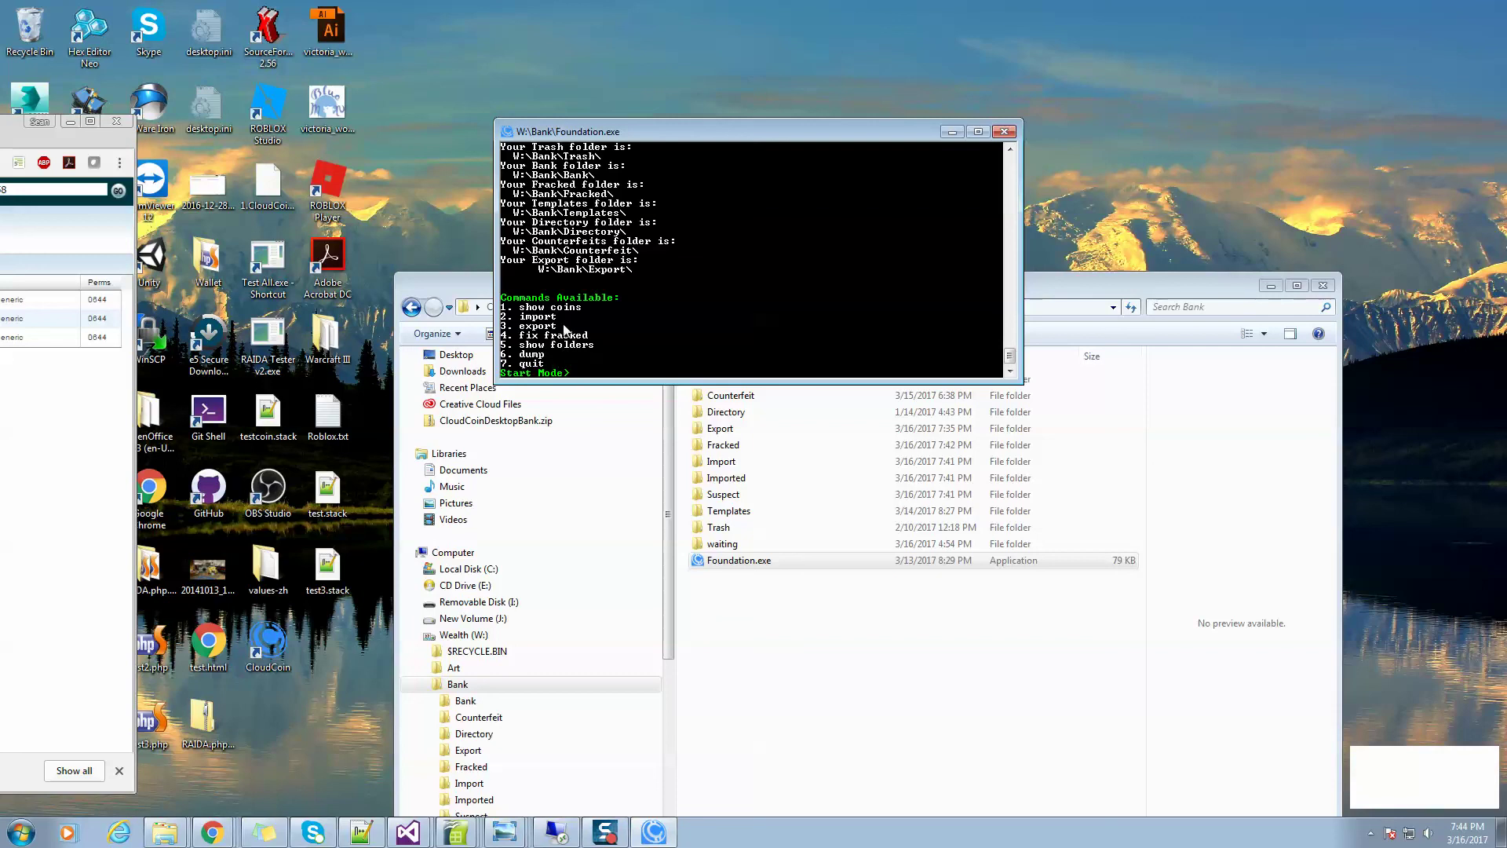
Run the "export" command and choose option 1 to export the CloudCoins as jpgs
text(export)
key(Return)
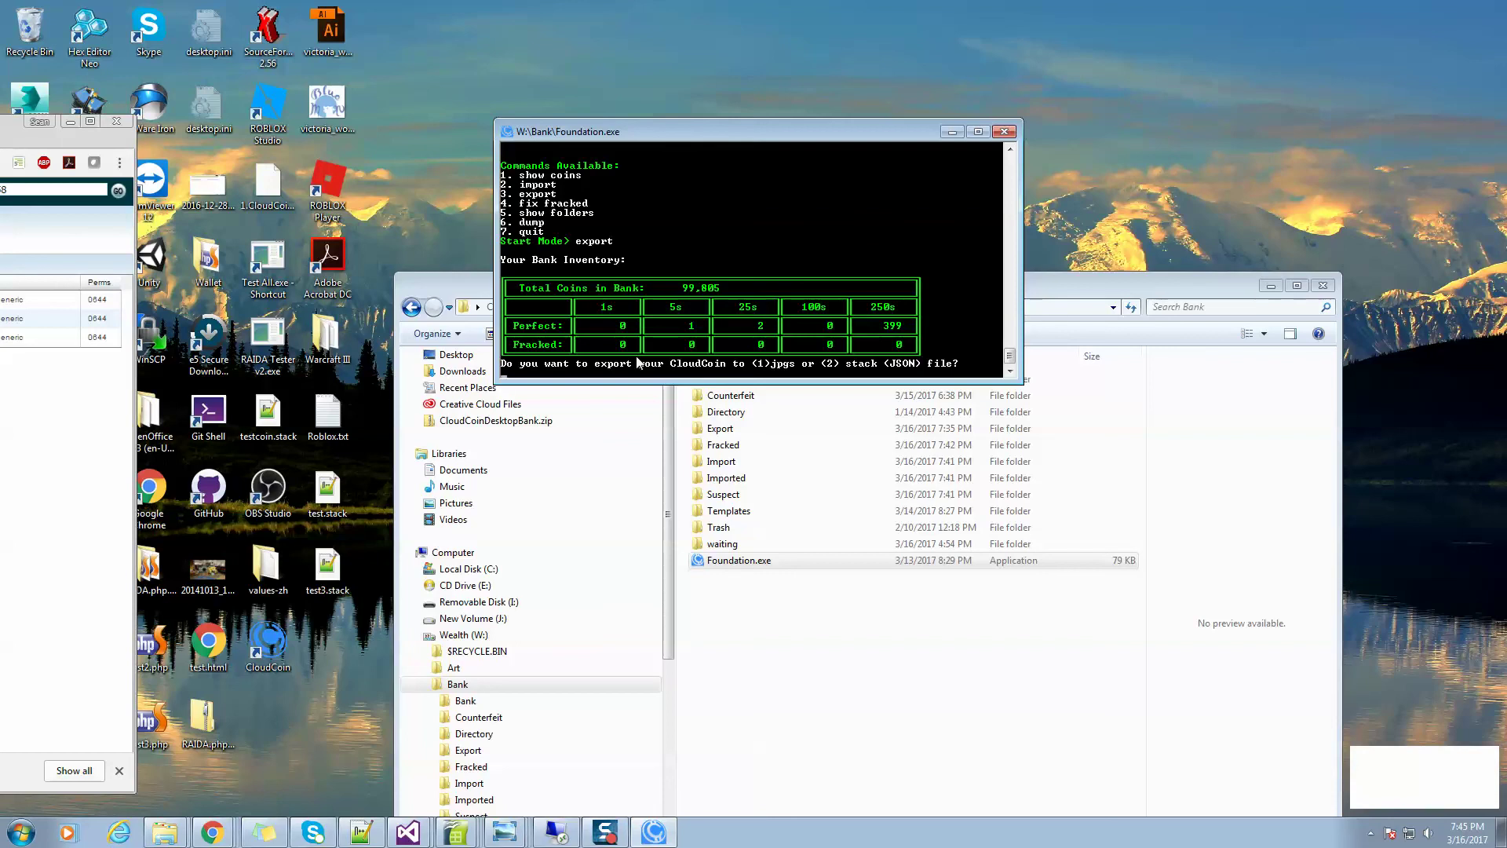
text(1)
key(Return)
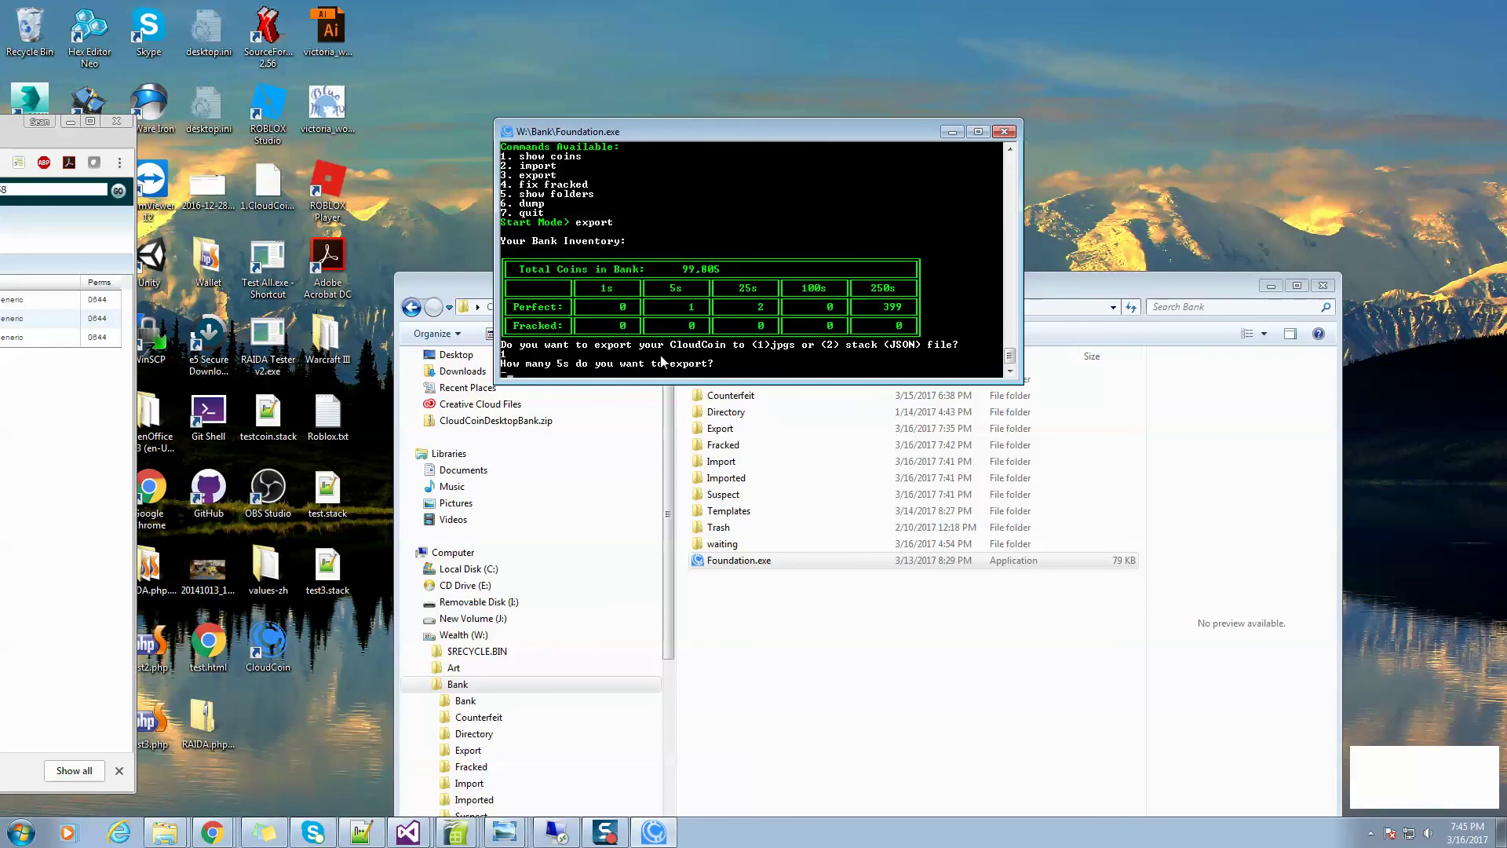
Export one 5, one 25 and four 250 coins with "random" as the file name tag
text(0)
key(BackSpace)
text(1)
key(Return)
text(1)
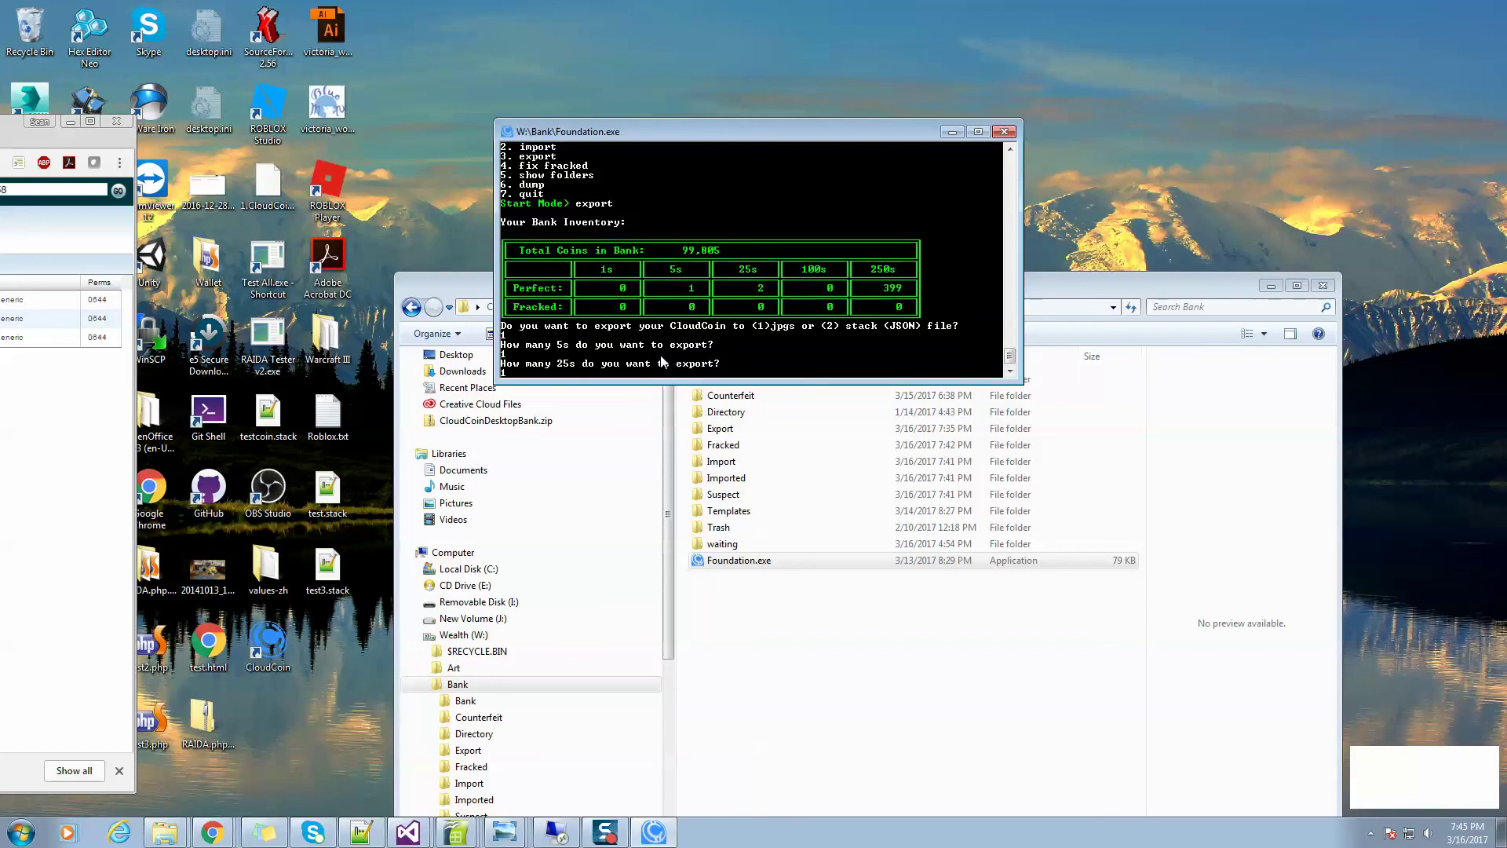
key(Return)
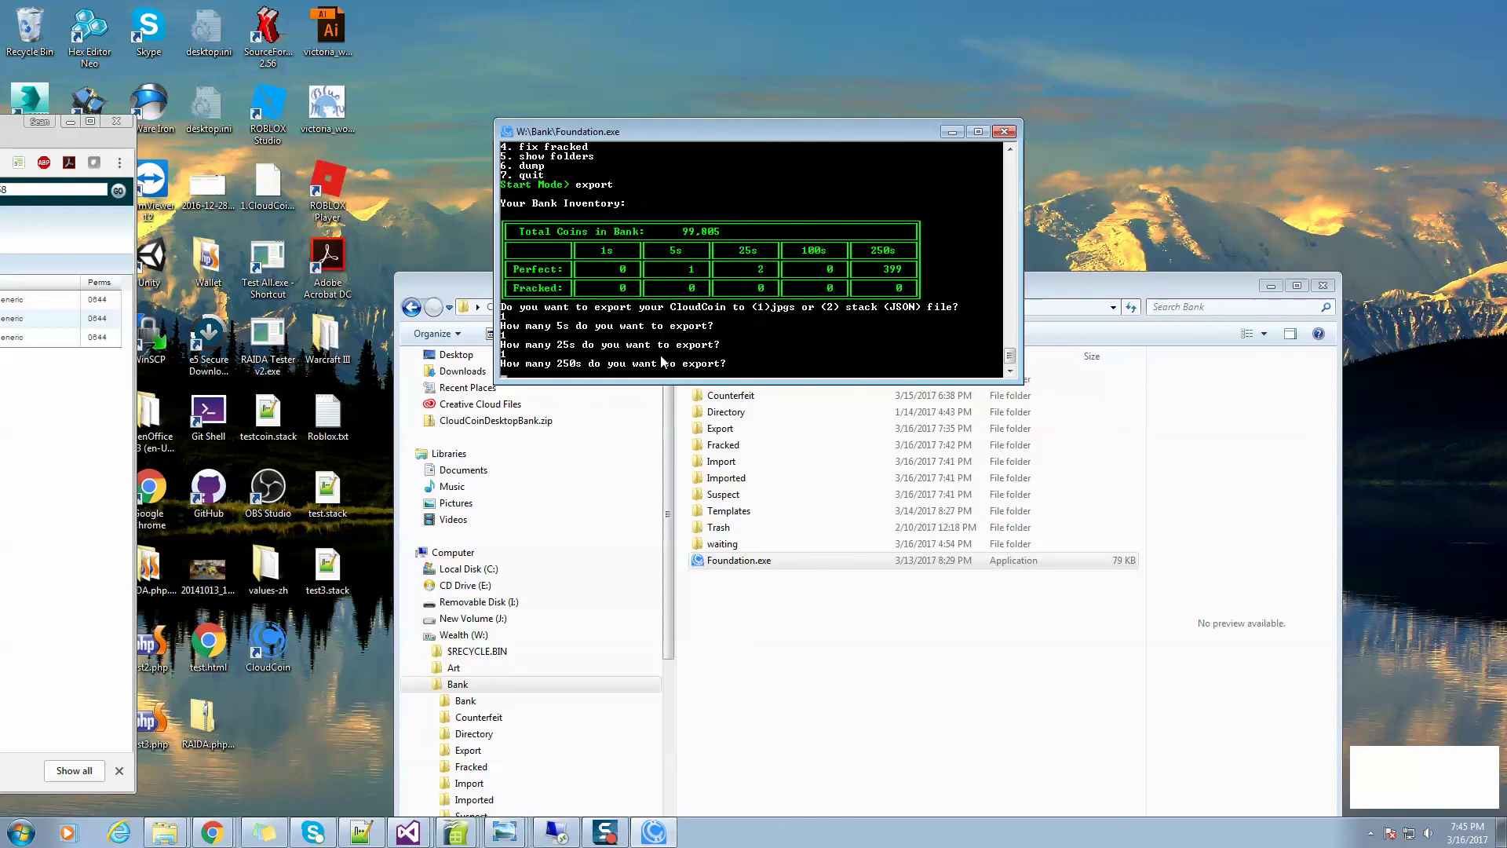
text(3)
text(4)
key(Return)
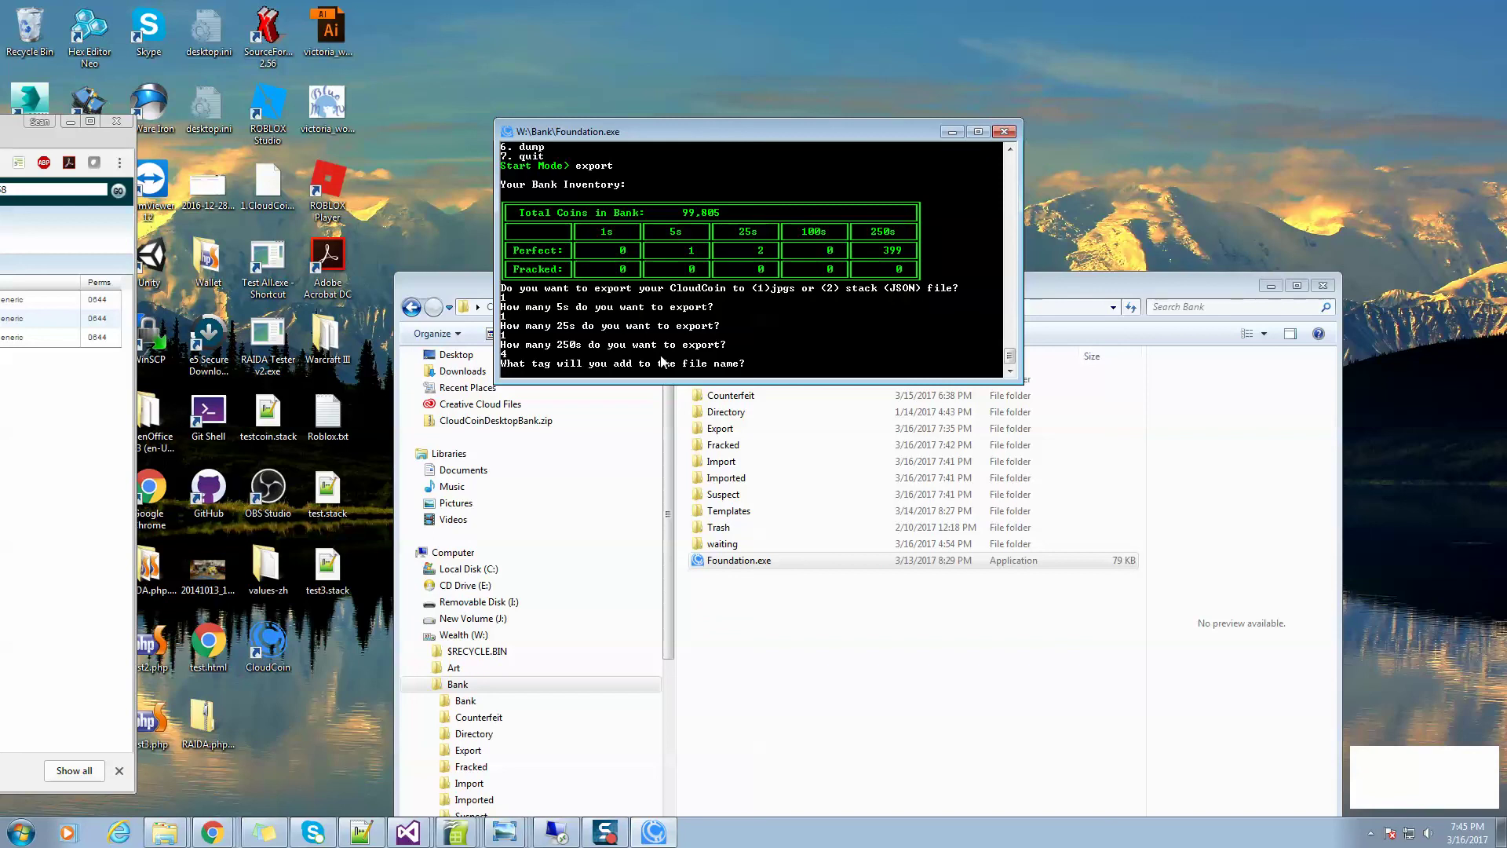
text(random)
key(Return)
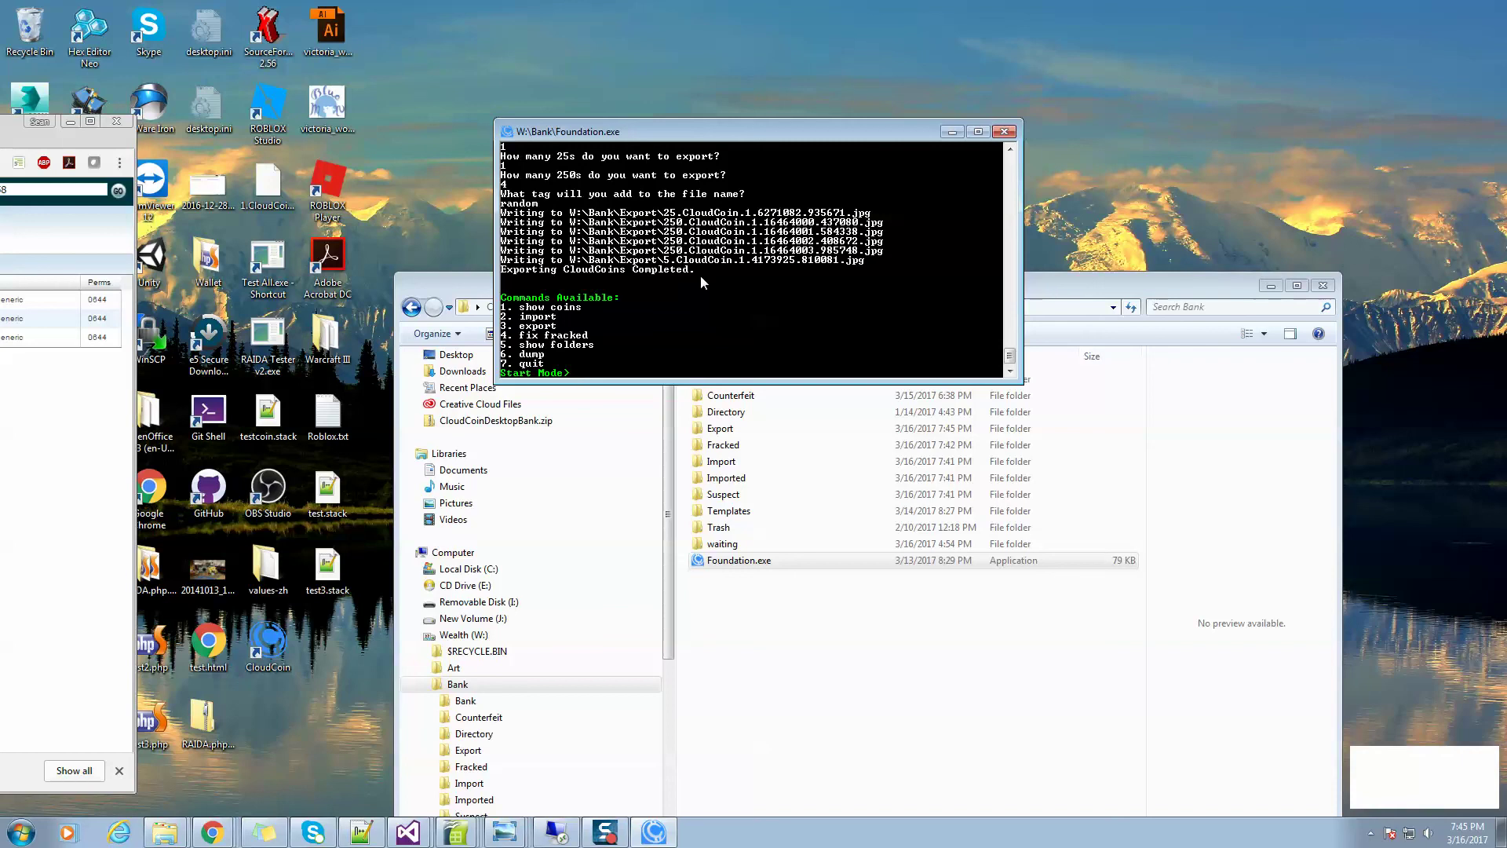
Bring the Bank folder window forward and open its Export folder to see the exported coin images
click(1077, 296)
drag(1065, 299, 1071, 183)
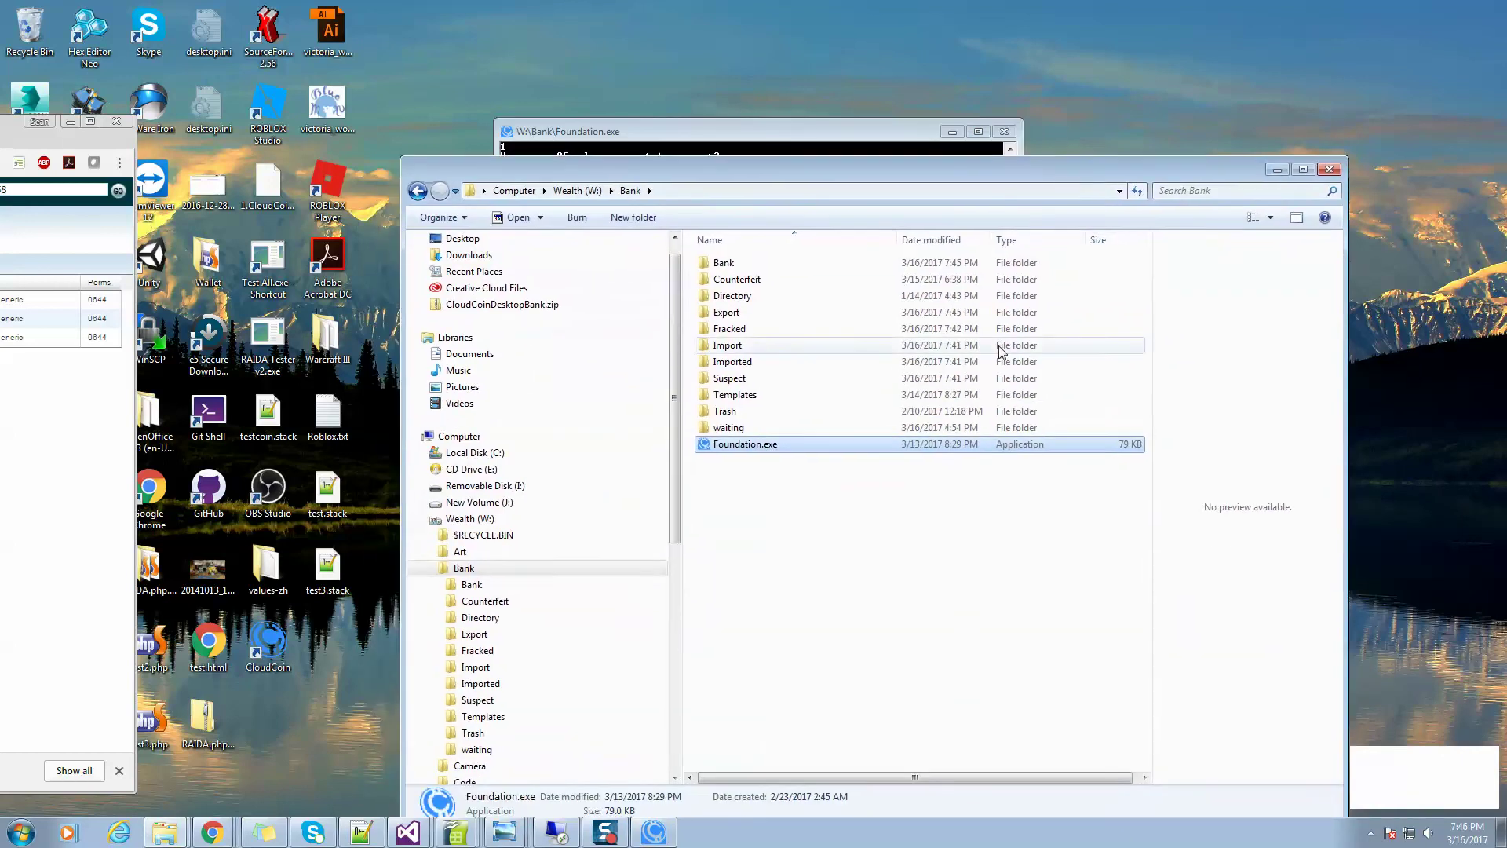
double_click(726, 312)
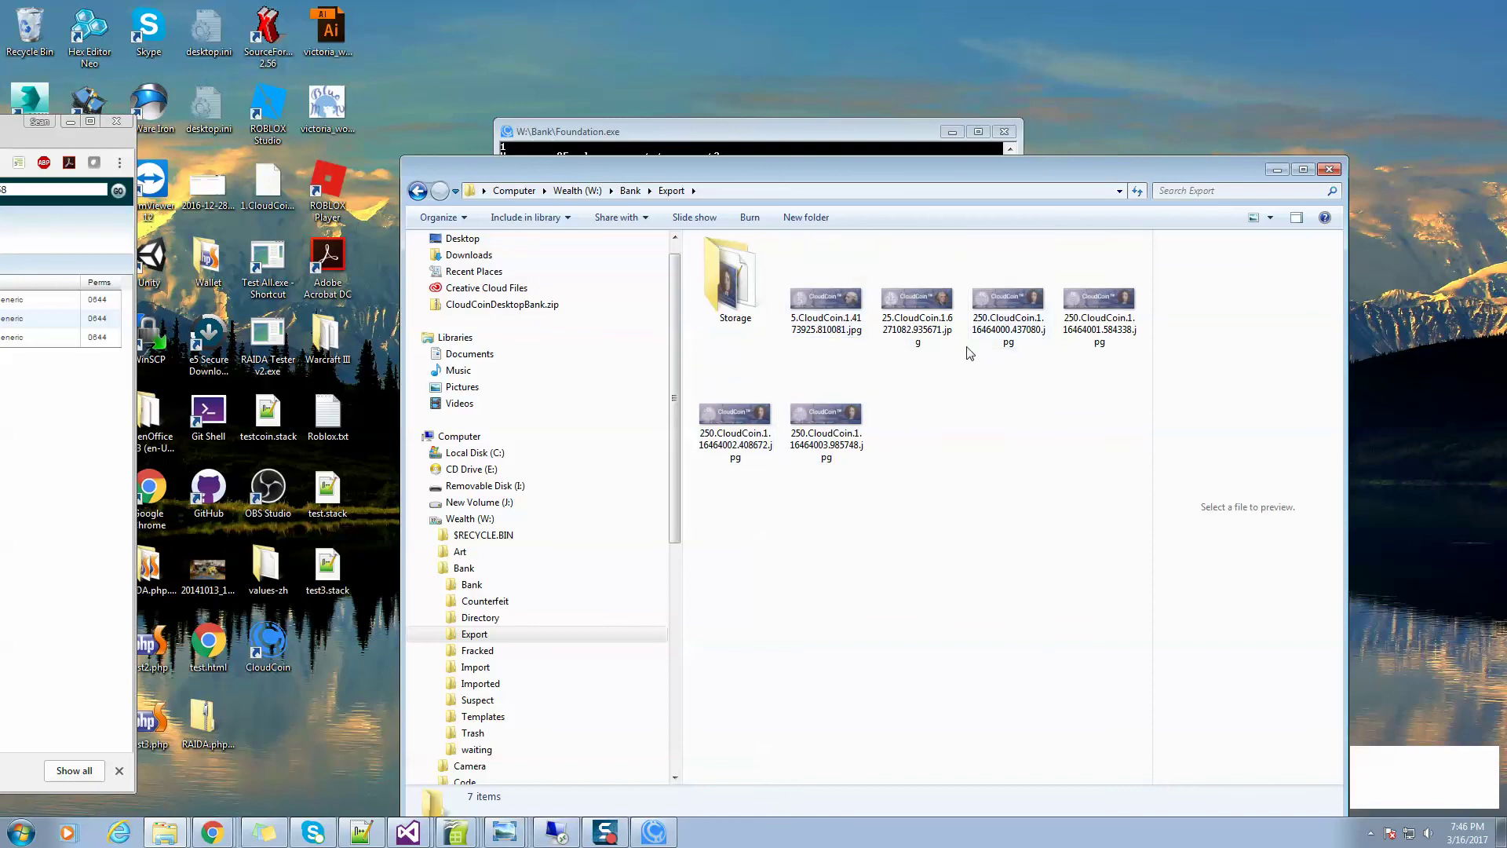
View the exported 25 coin's JPEG enlarged in Windows Photo Viewer, close it, and examine the image's file name without renaming it
click(927, 308)
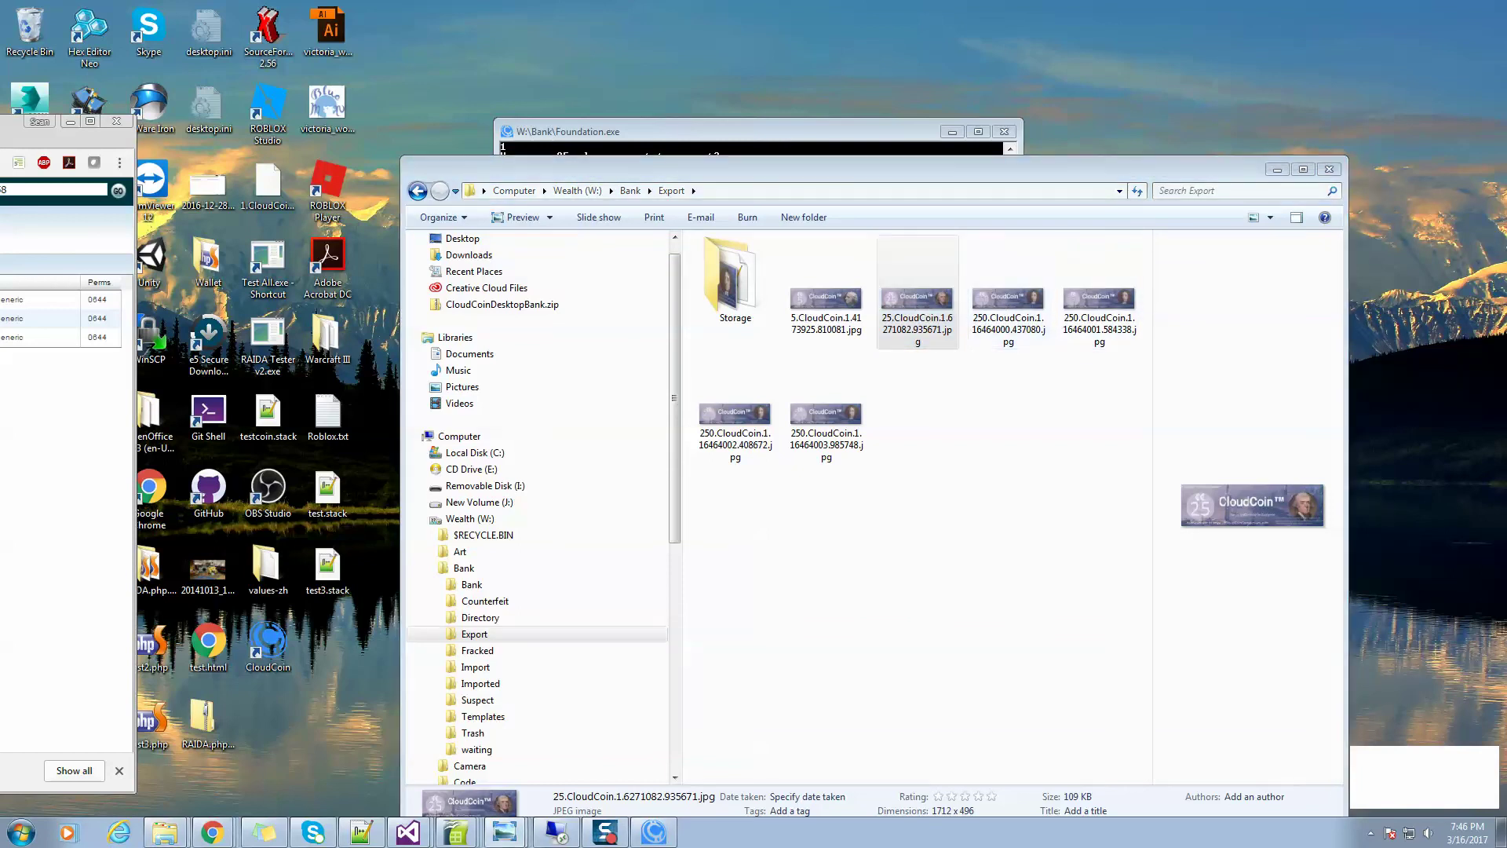
double_click(1252, 505)
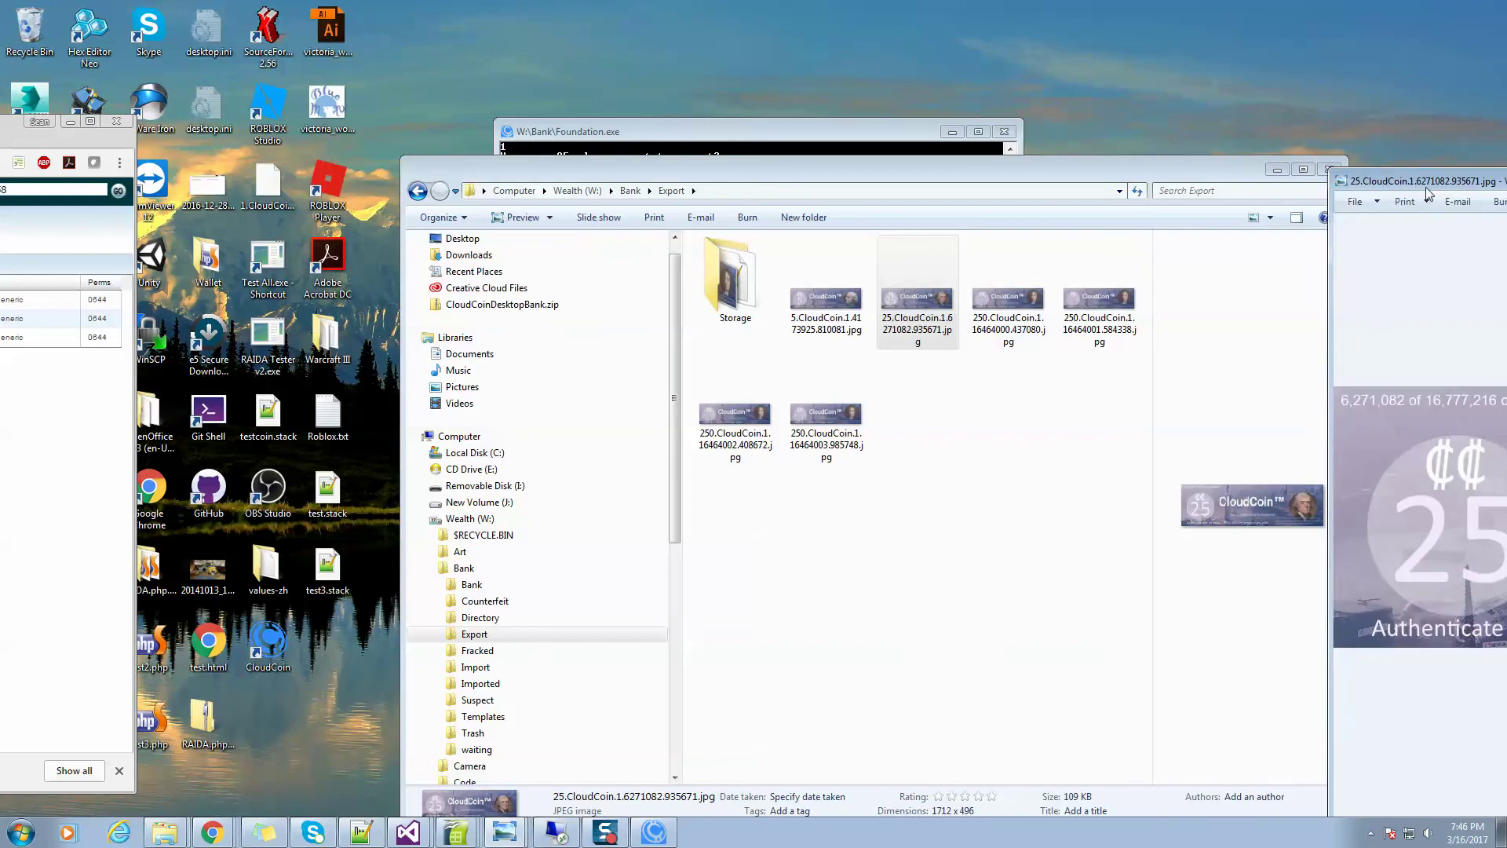
drag(1242, 252, 468, 166)
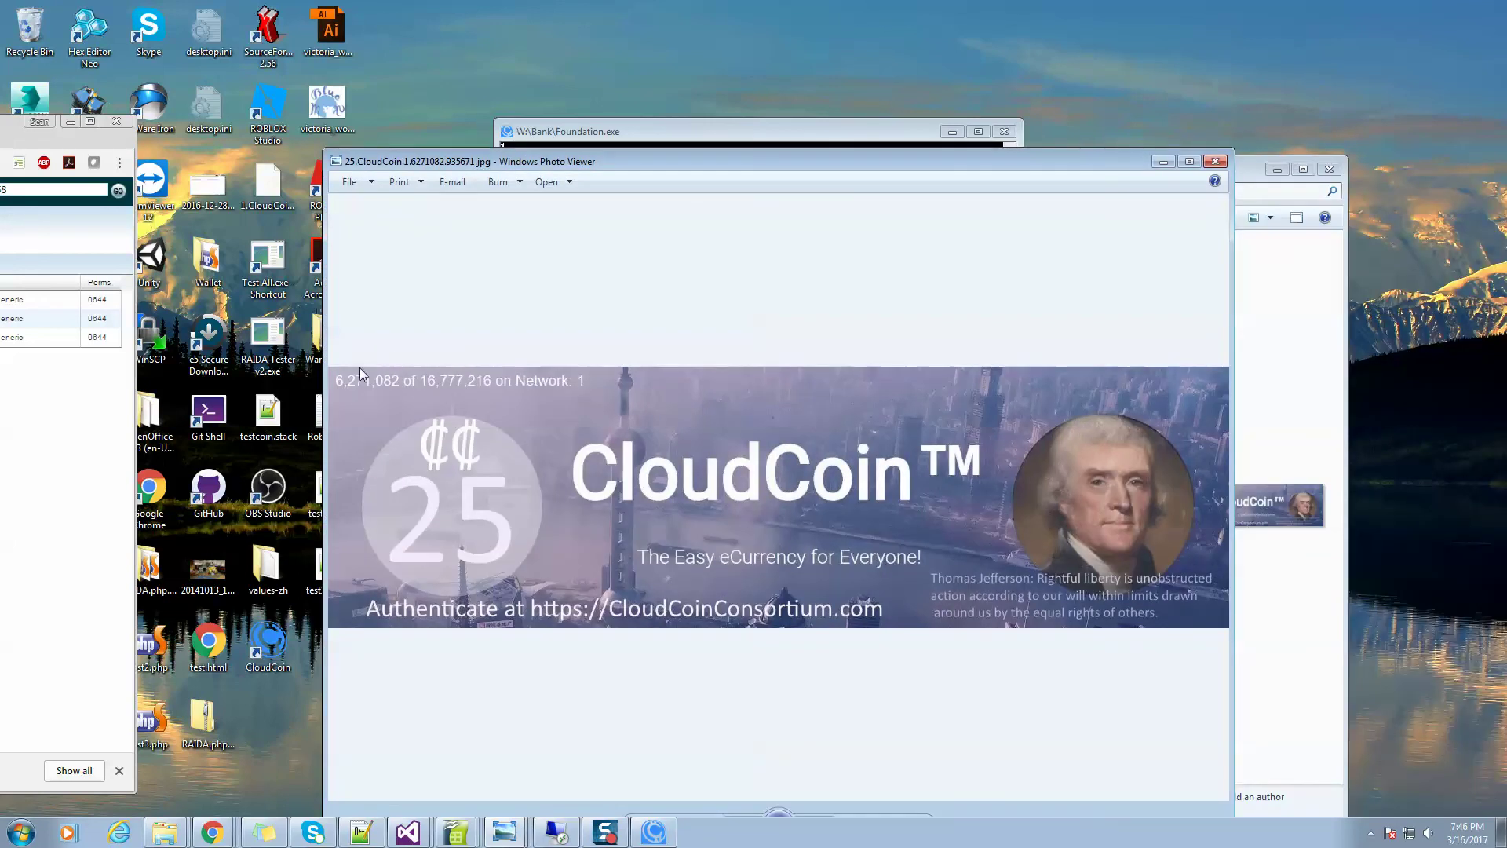
drag(322, 396, 155, 375)
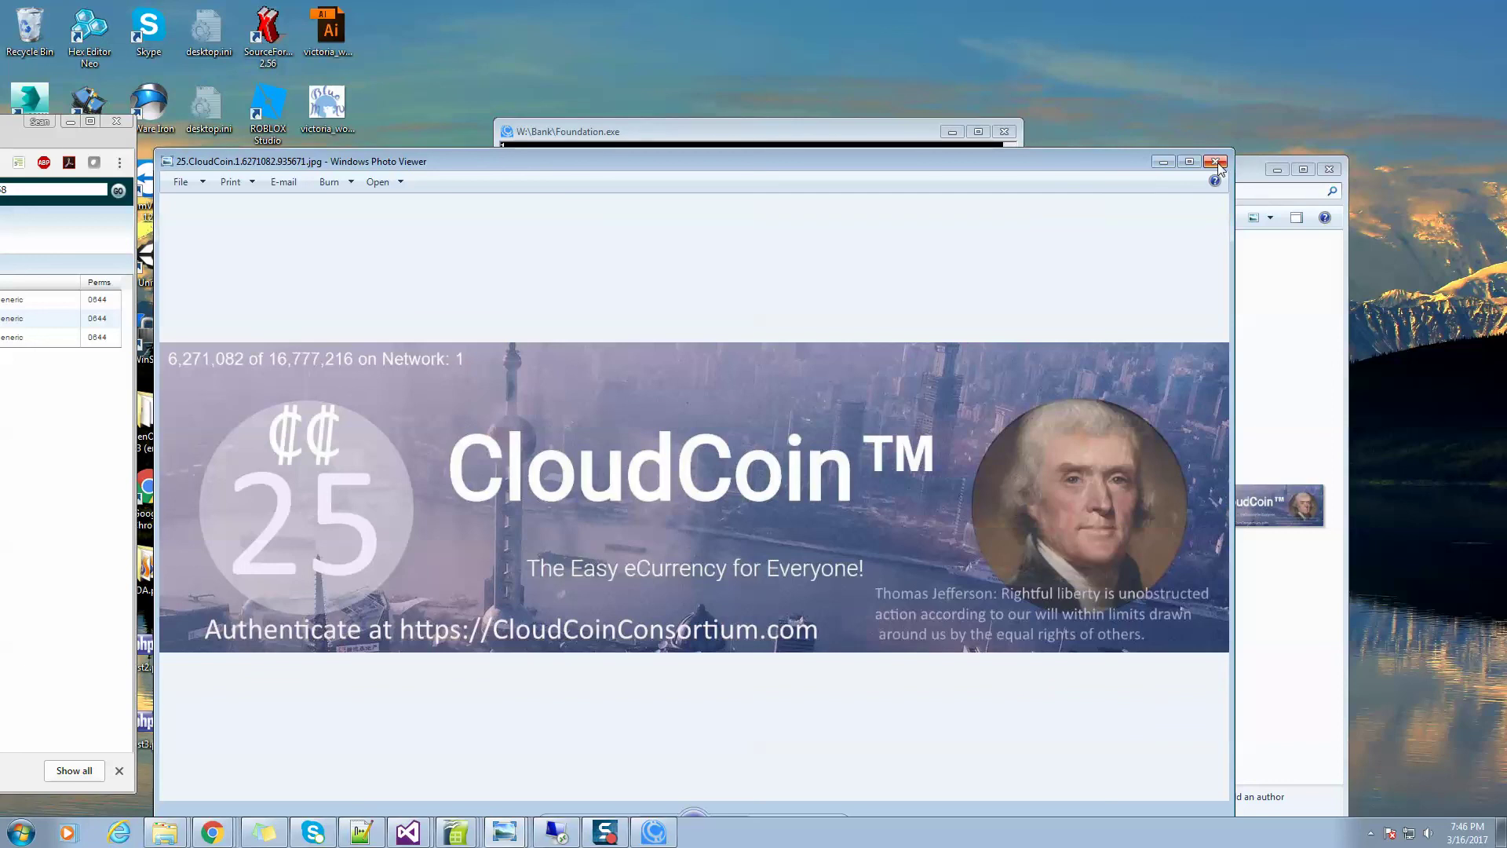
drag(1068, 158, 1104, 77)
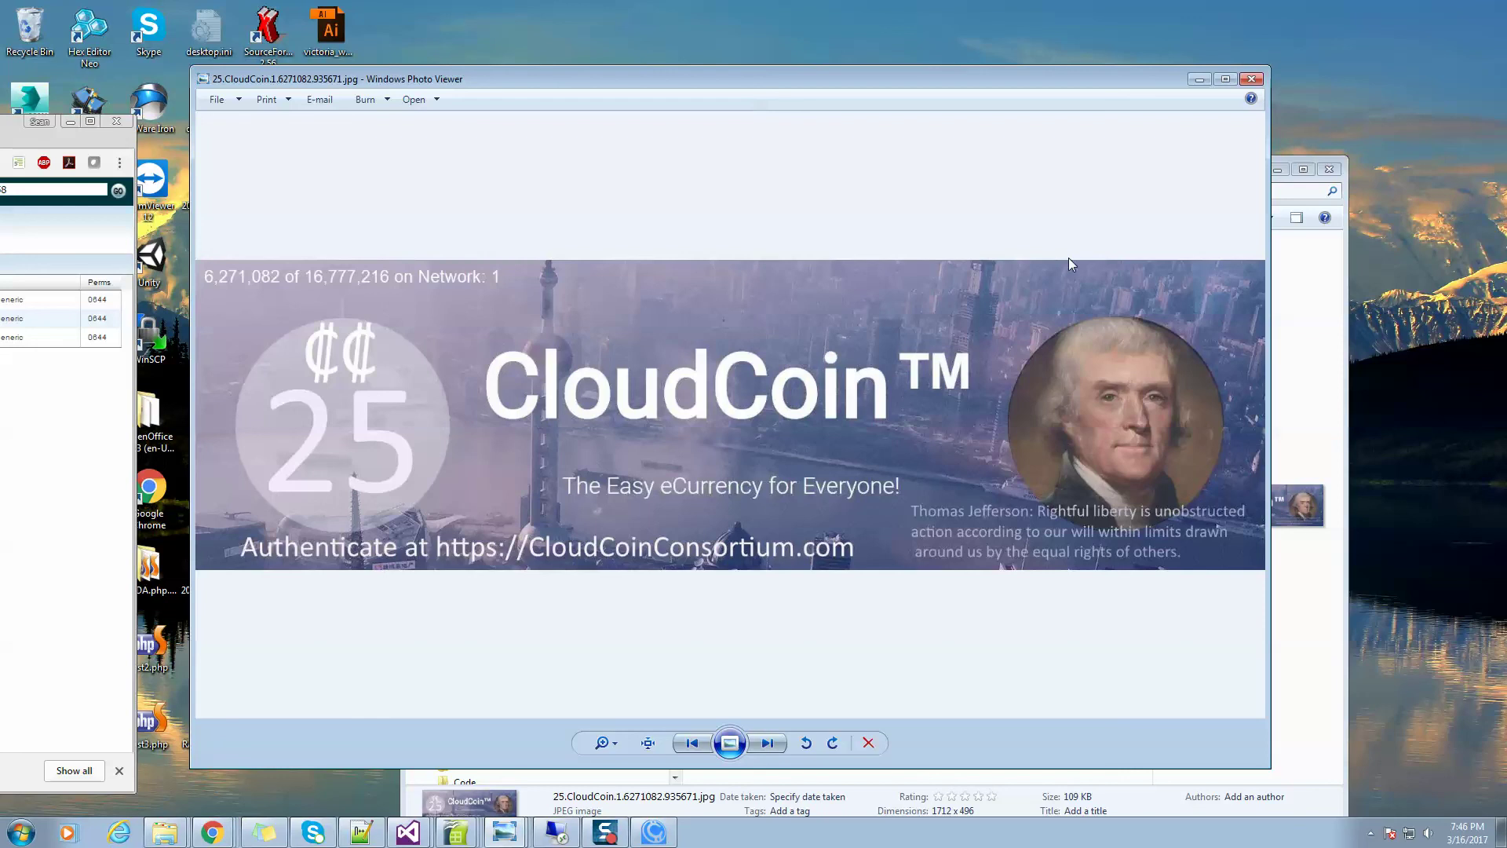
click(1254, 81)
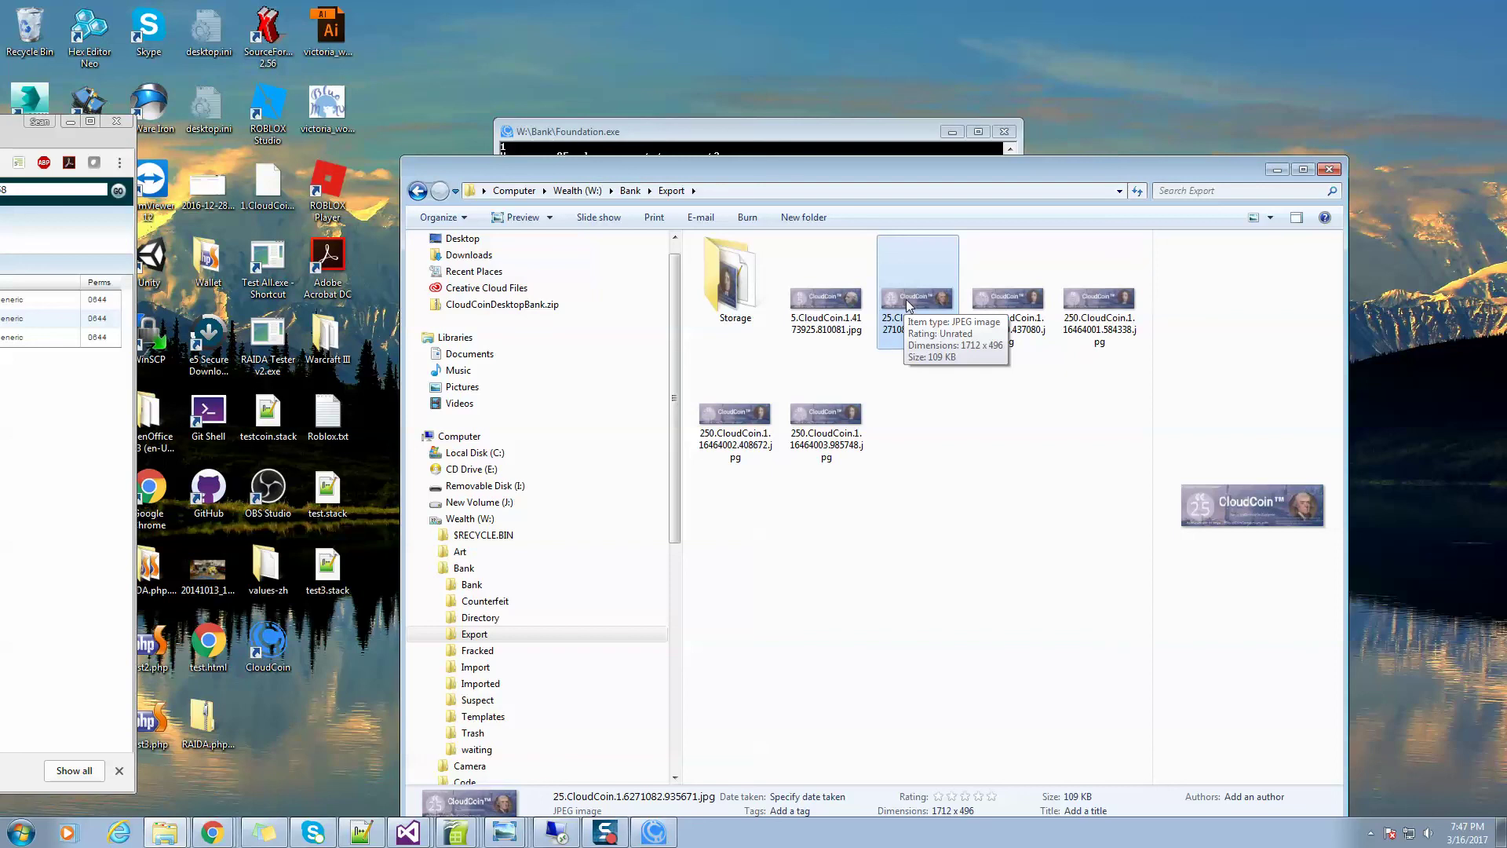
click(895, 337)
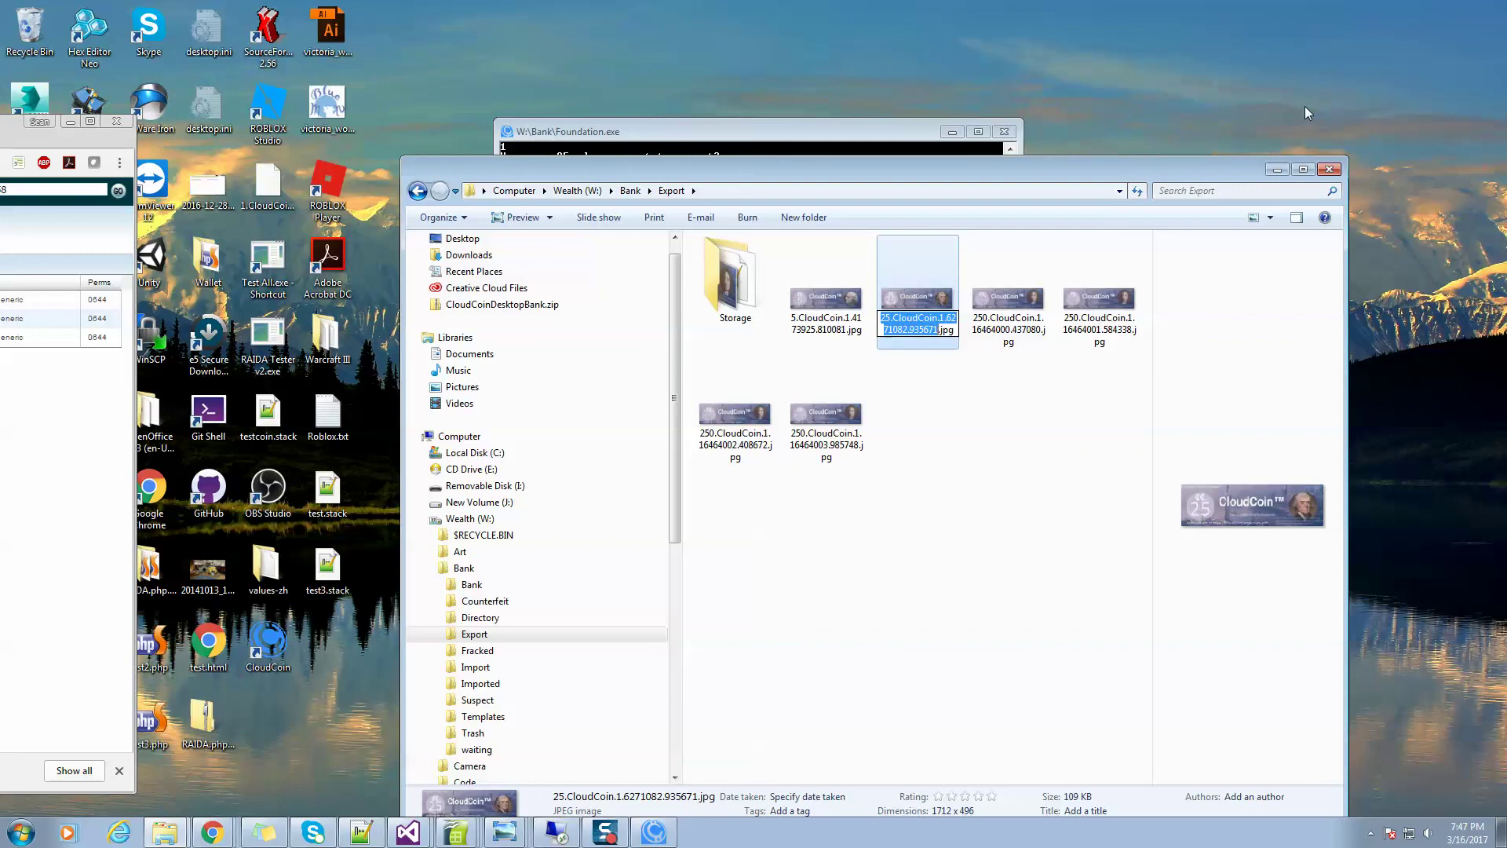
click(1050, 395)
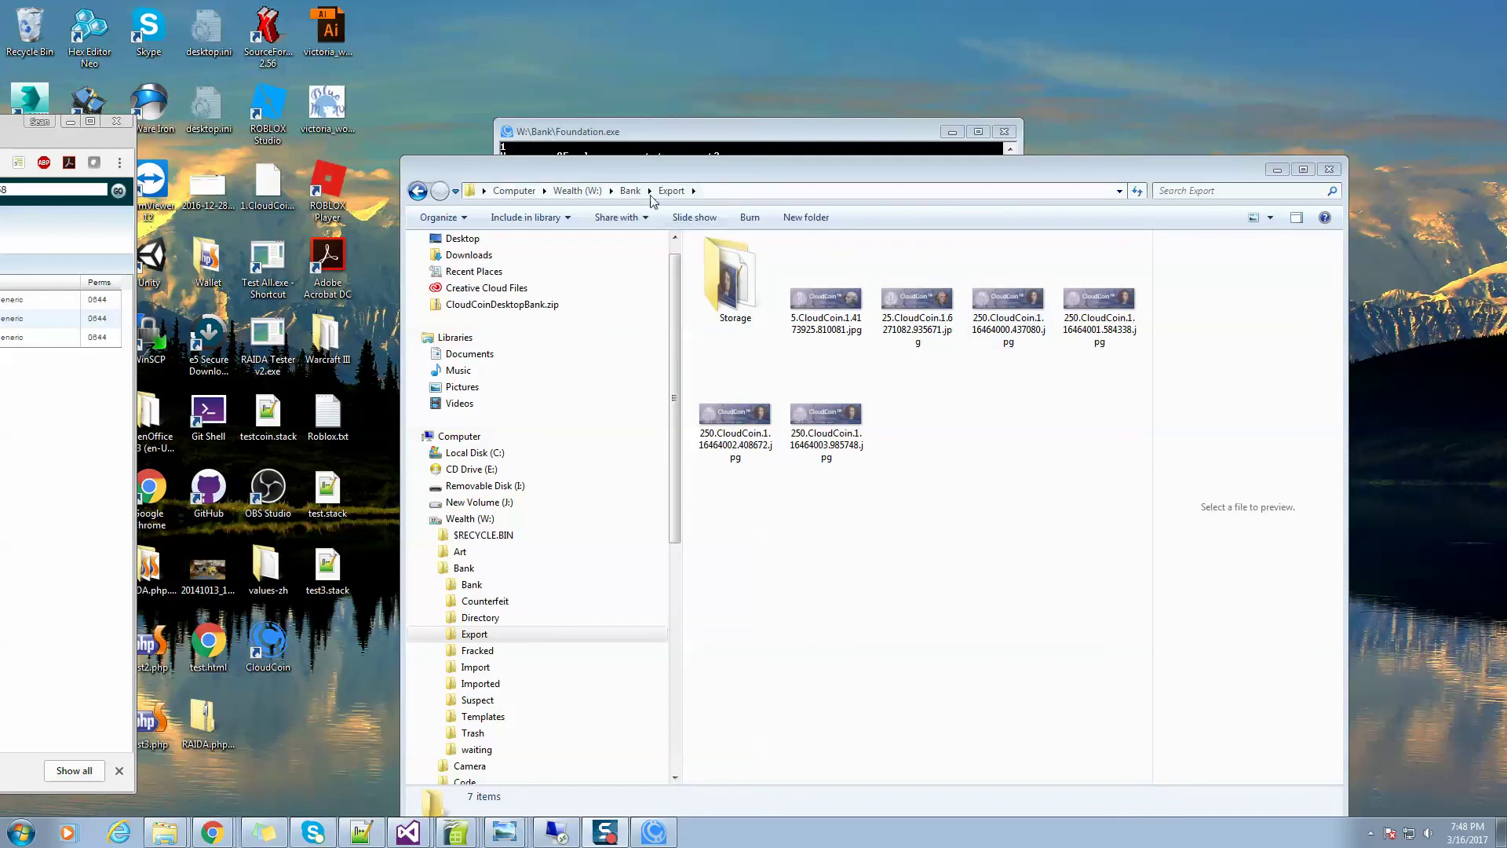
Copy the 250 CloudCoin .stack file from the Counterfeit folder into the Import folder
click(631, 191)
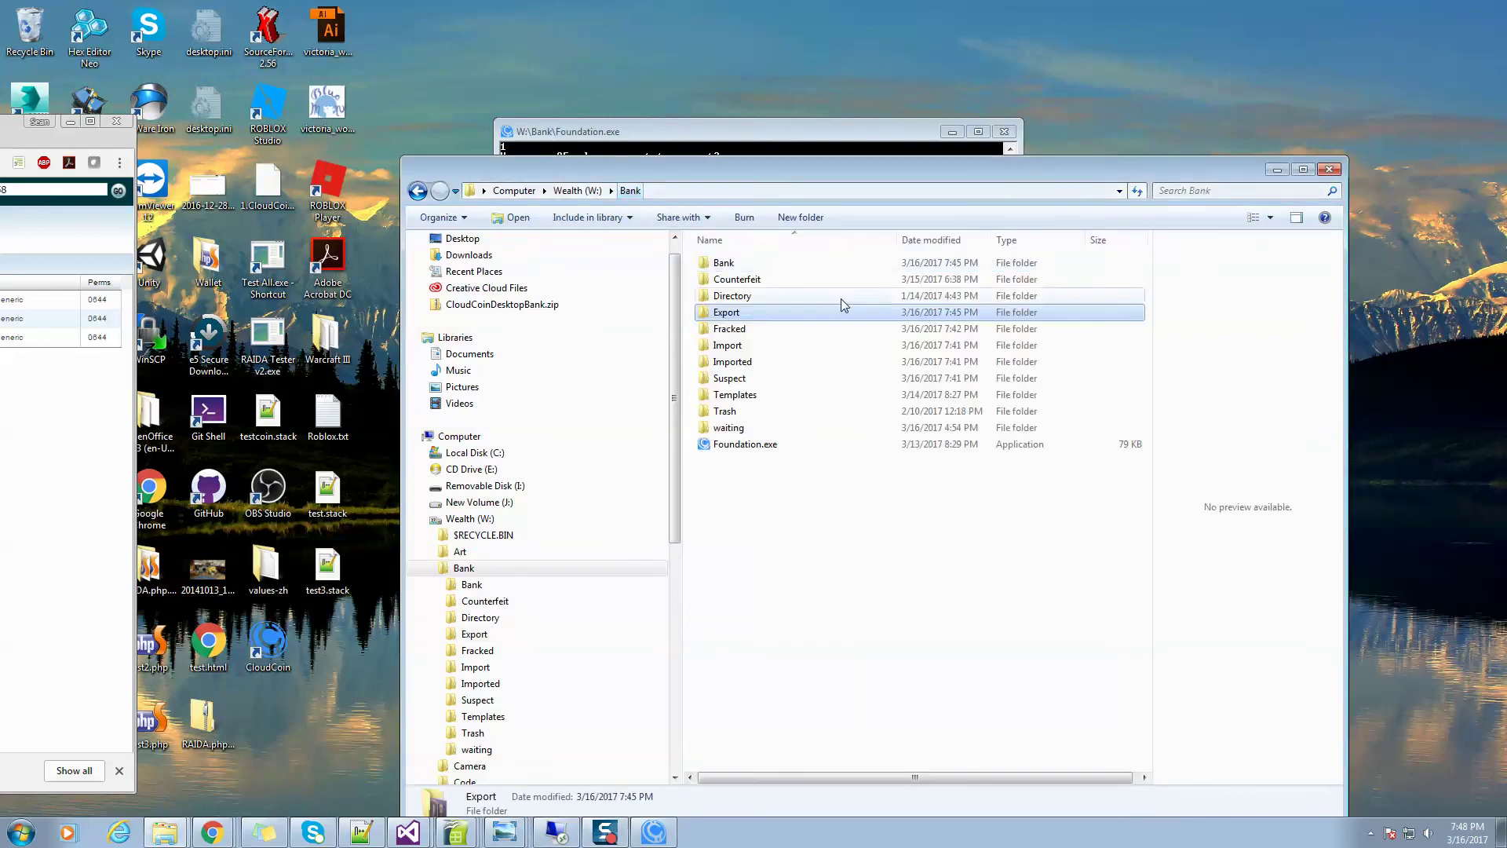
click(746, 281)
double_click(749, 283)
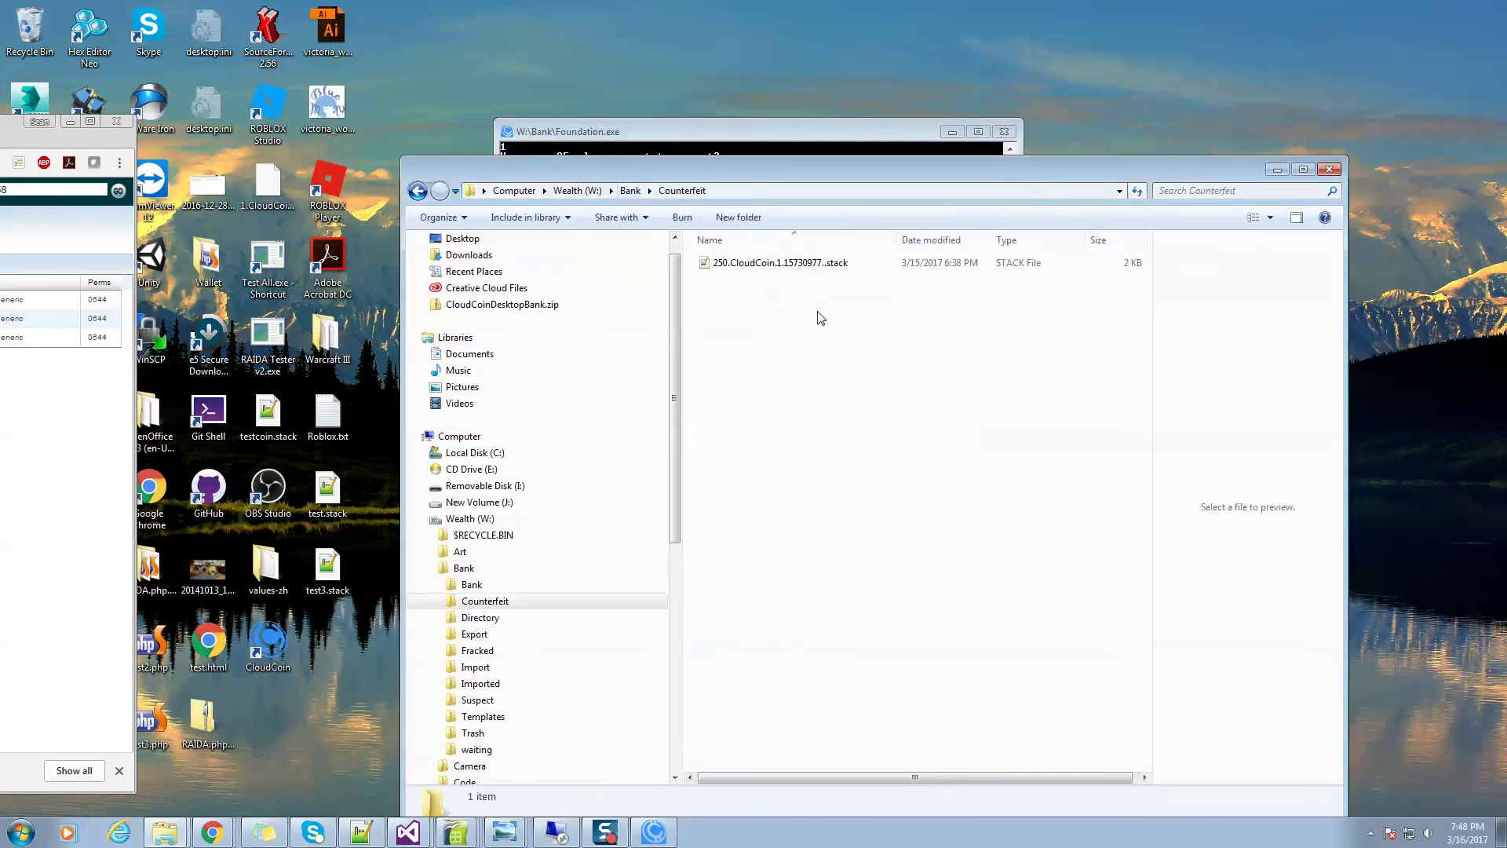
right_click(752, 267)
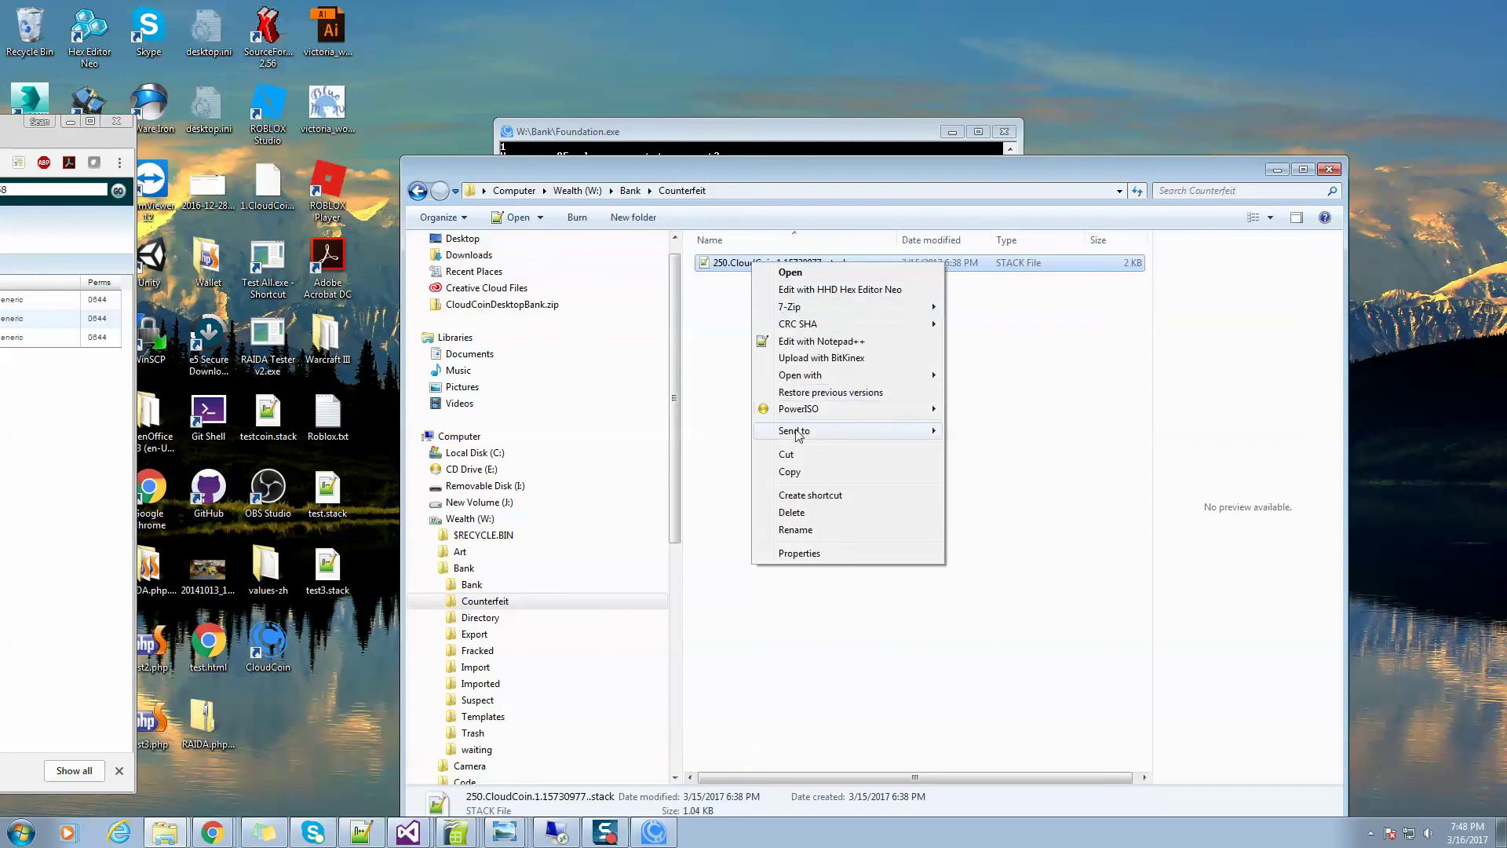
click(791, 471)
click(632, 192)
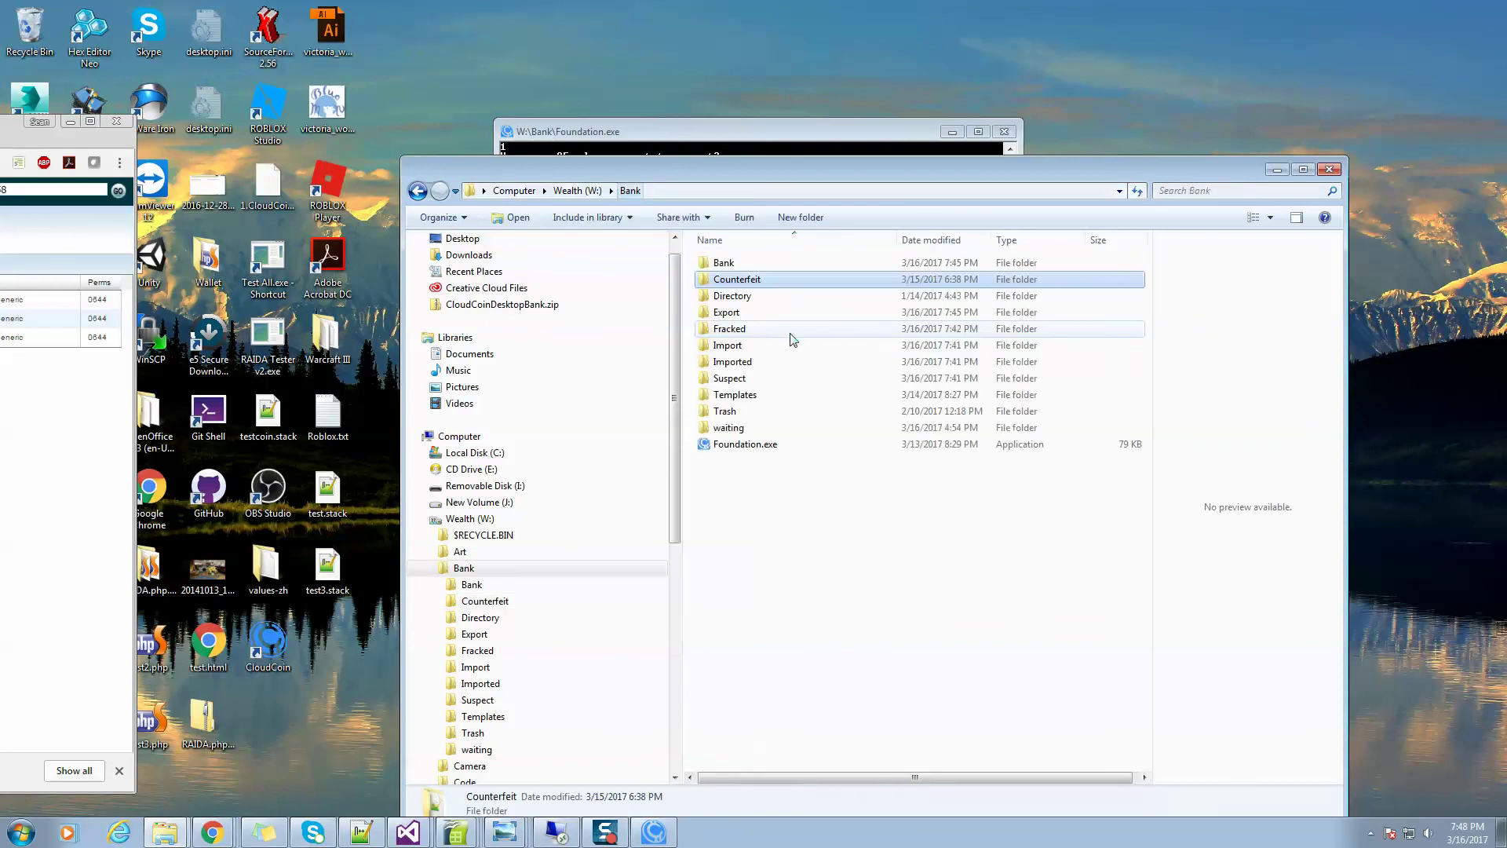
double_click(750, 353)
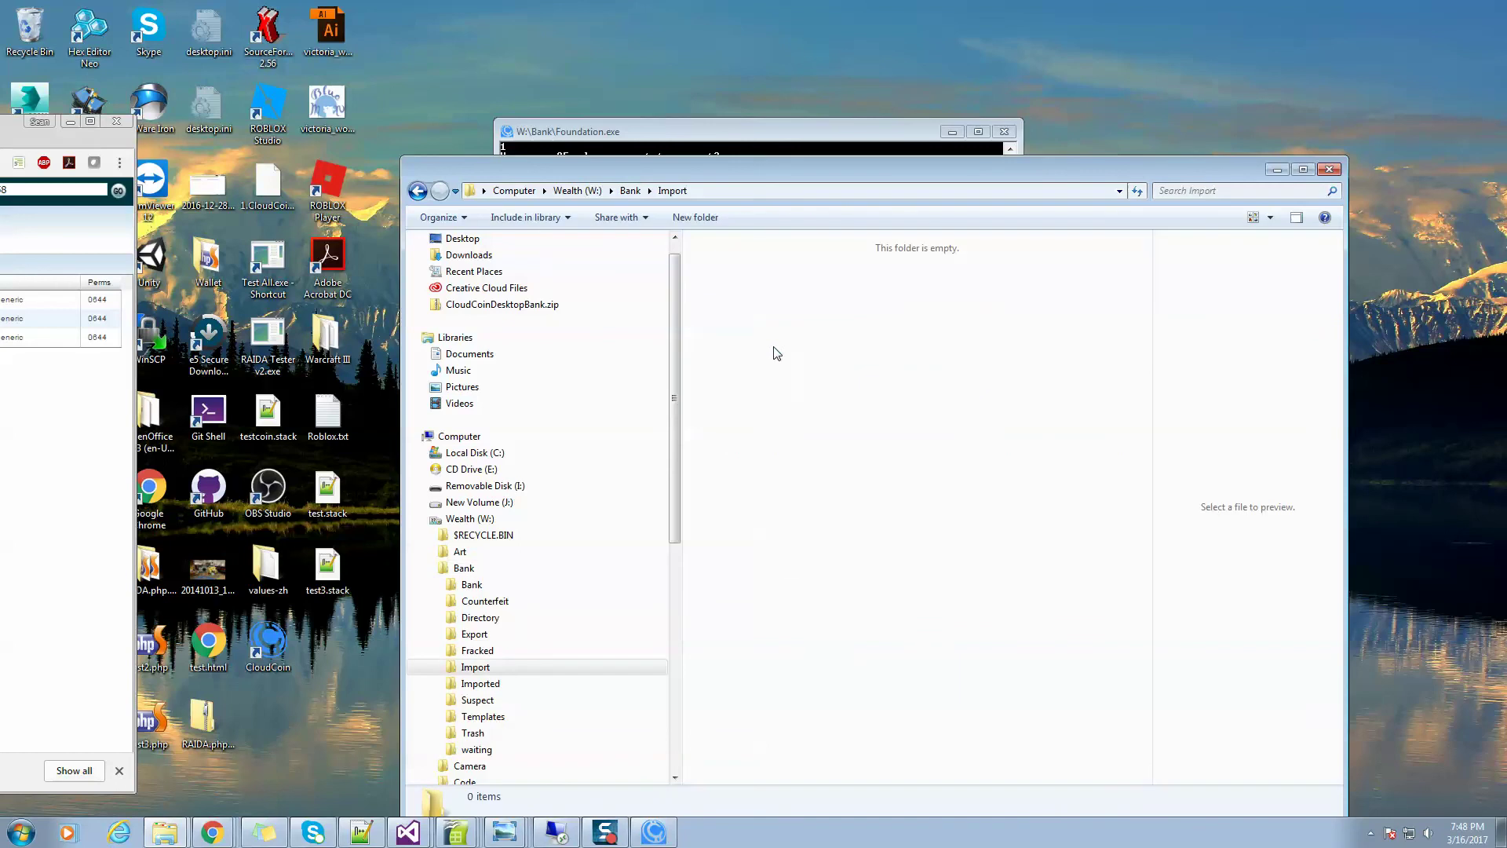
right_click(774, 348)
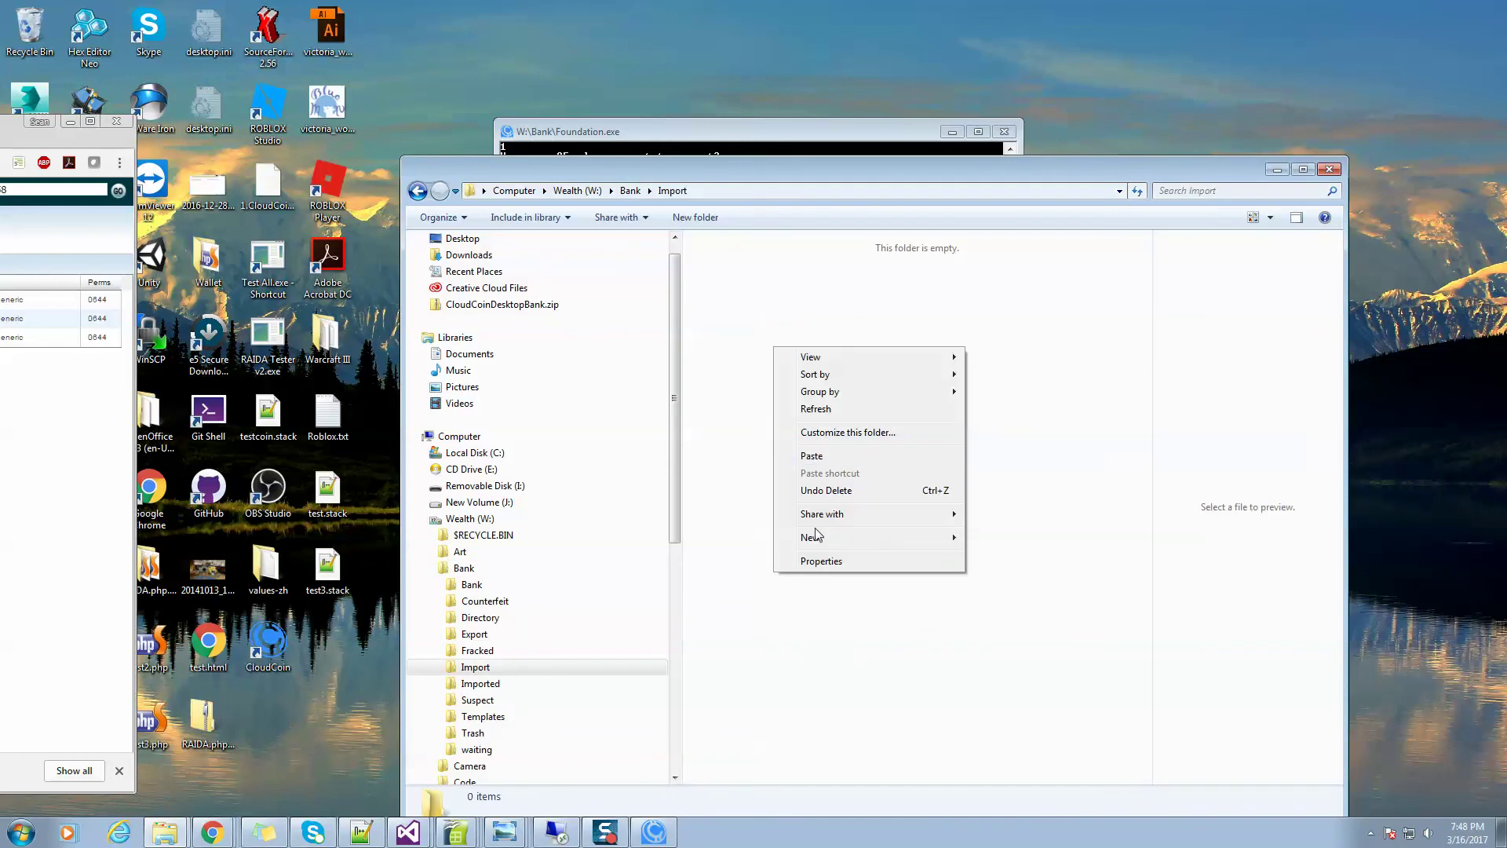
click(825, 464)
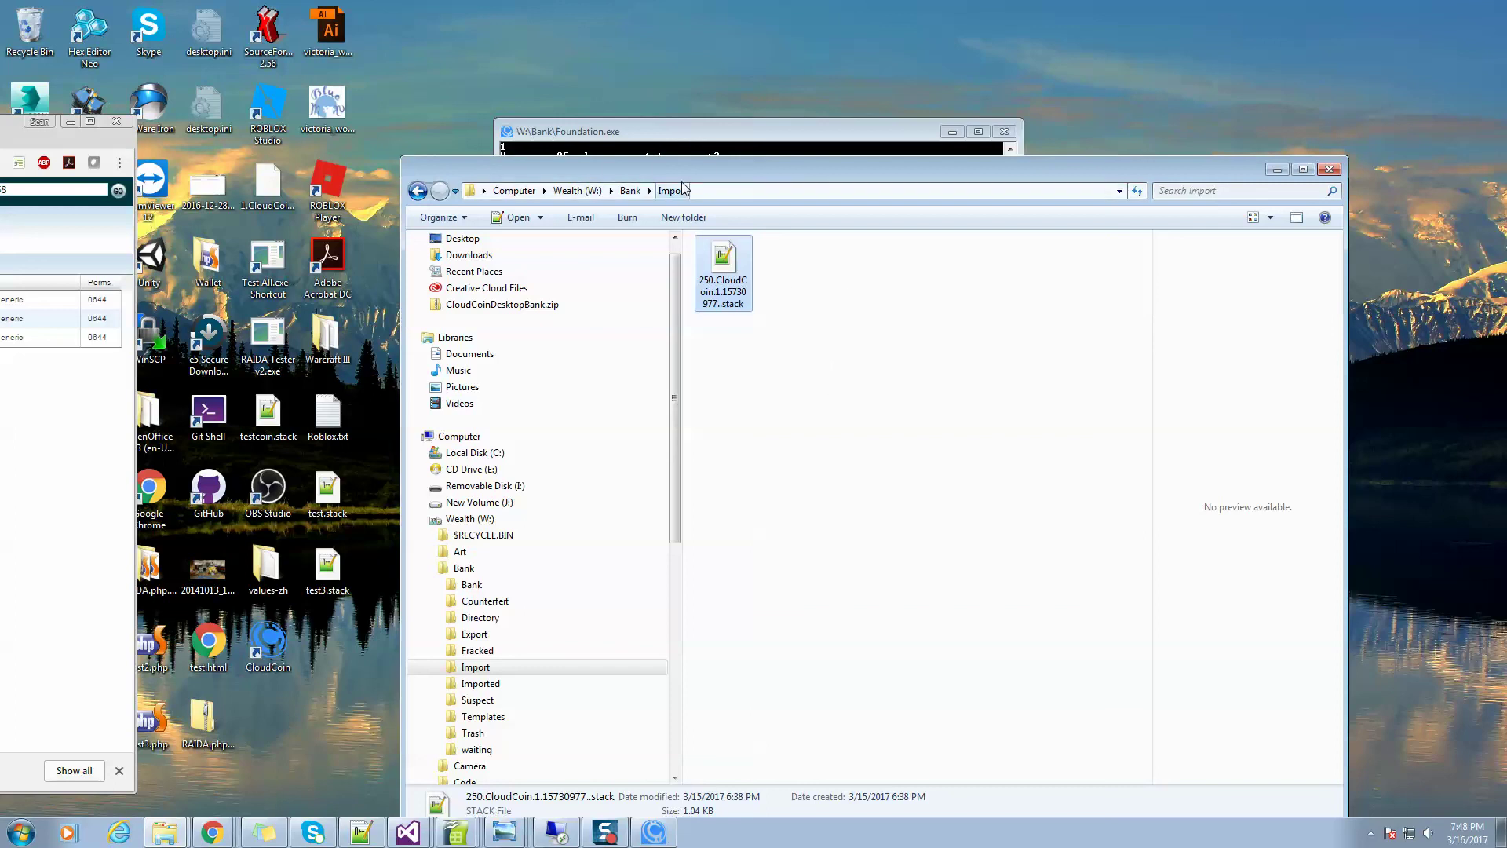
Return to the Foundation.exe console and run the "import" command on the copied counterfeit coin
click(703, 137)
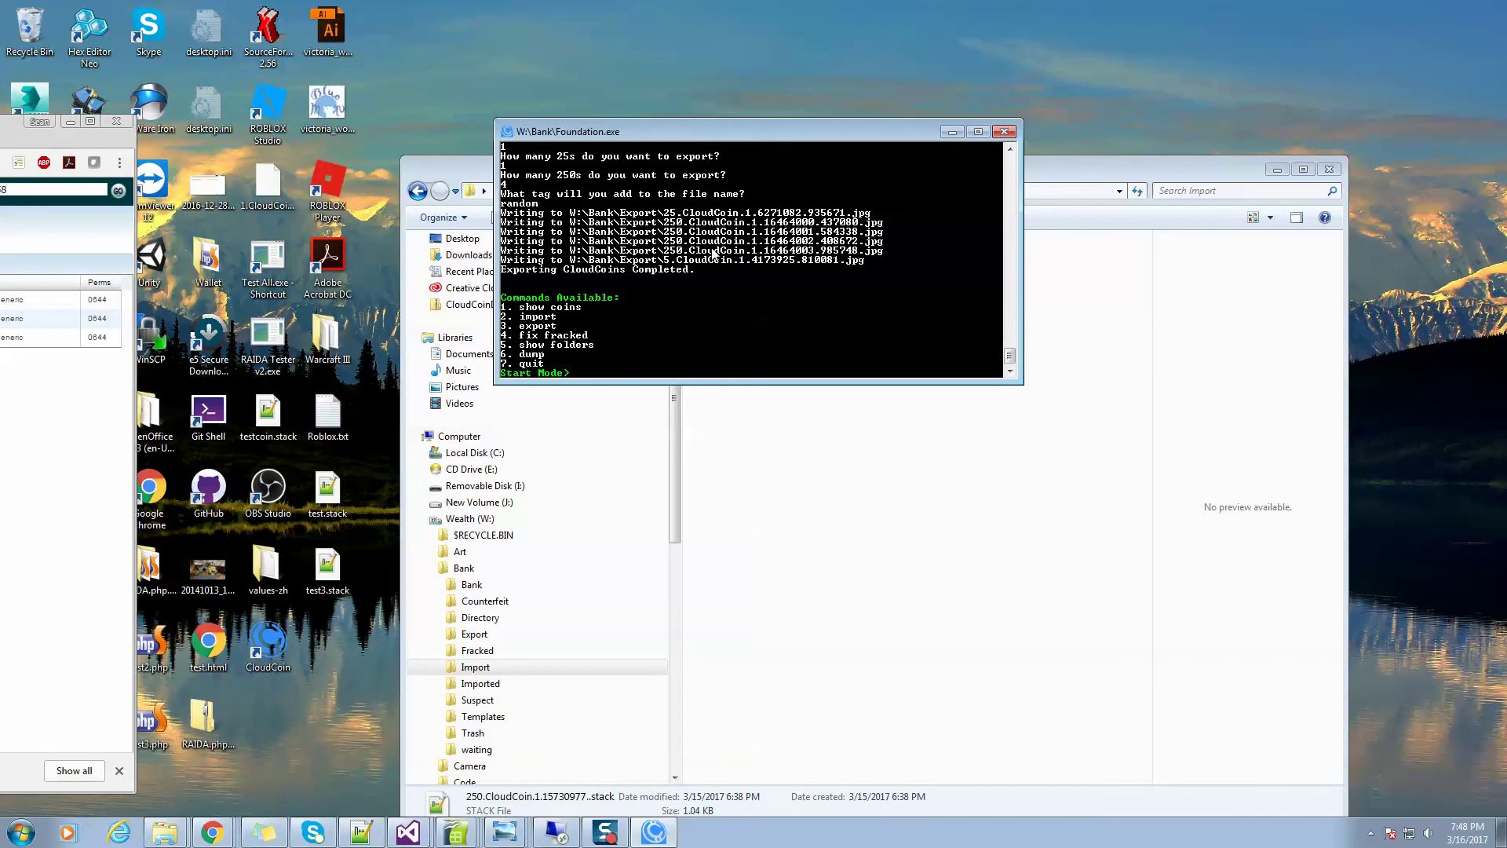
text(import)
key(Return)
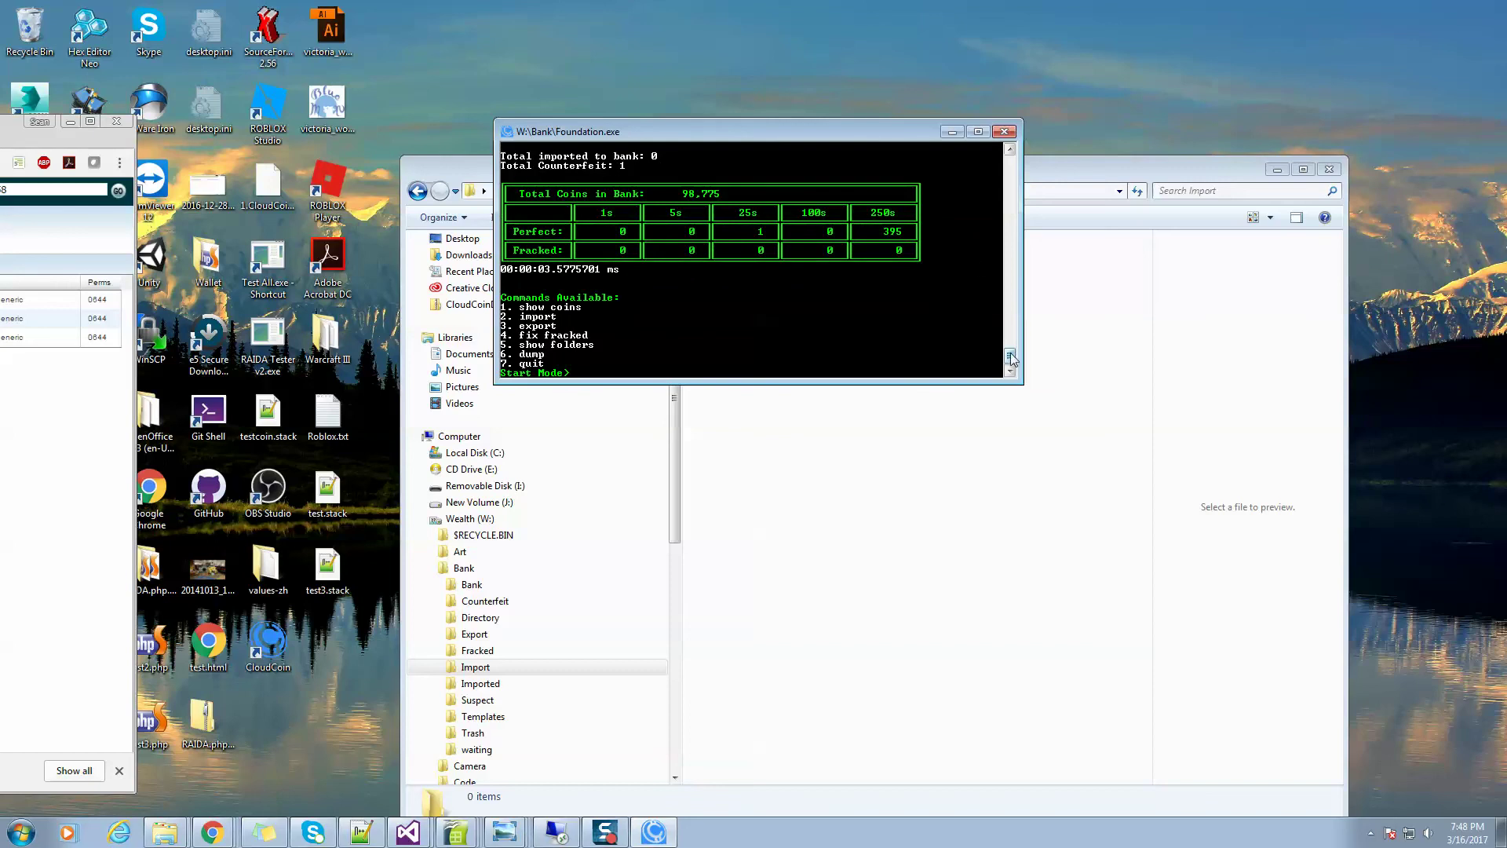
Enlarge and reposition the console window to review the coin's authenticity report and the import totals
drag(1010, 358, 1010, 347)
drag(853, 384, 797, 591)
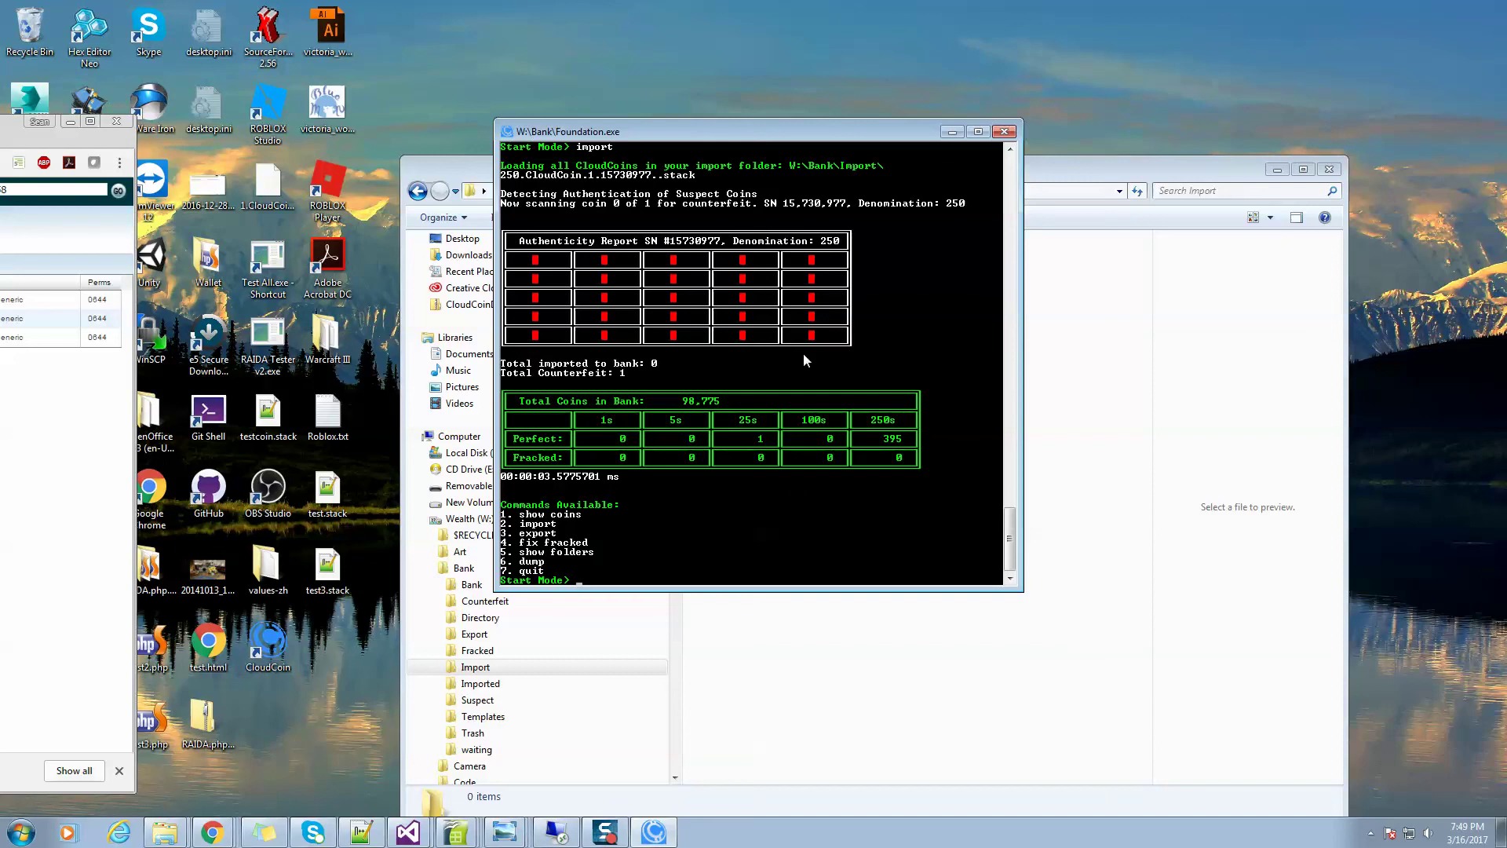
drag(839, 135, 740, 140)
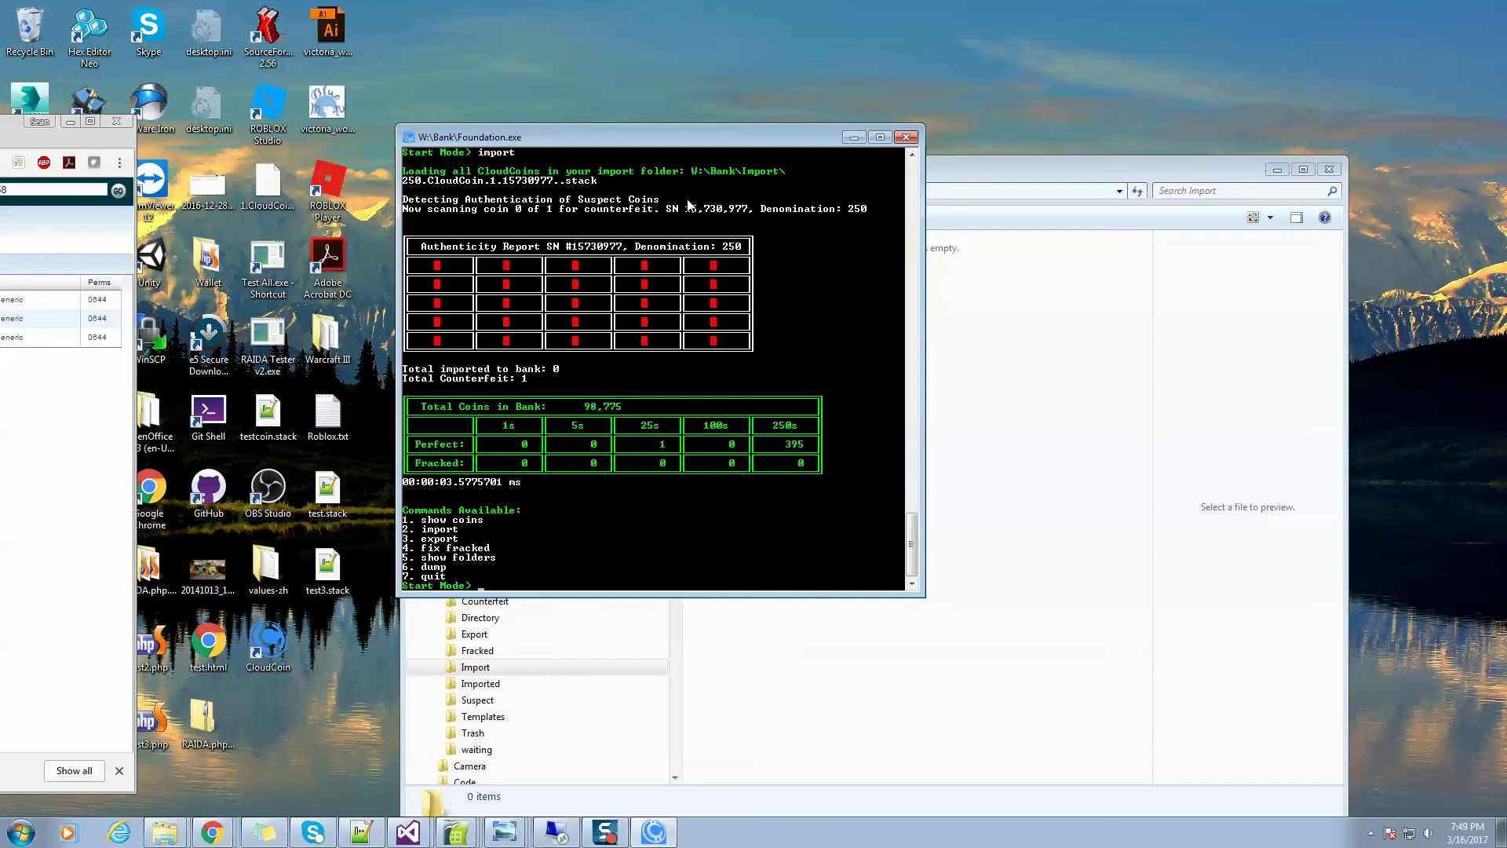